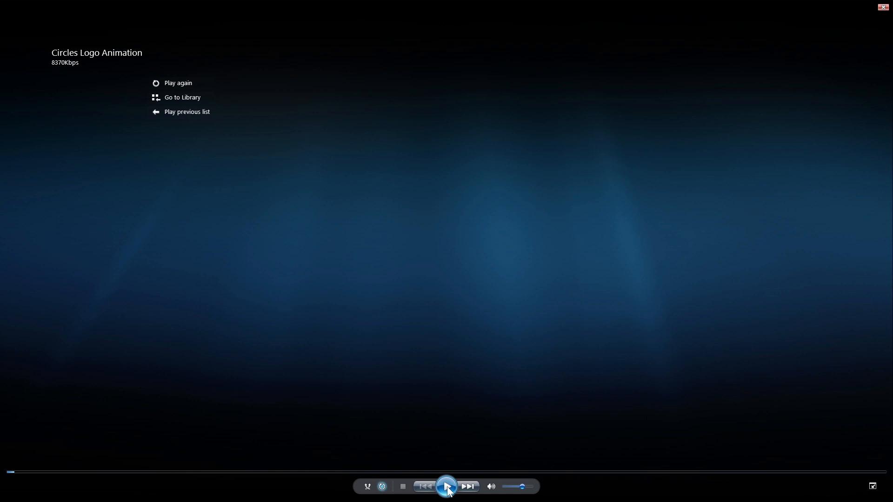
- Play the finished Circles Logo Animation video as a preview, pause it and close the player
{"action": "left_click", "coordinate": [447, 487]}
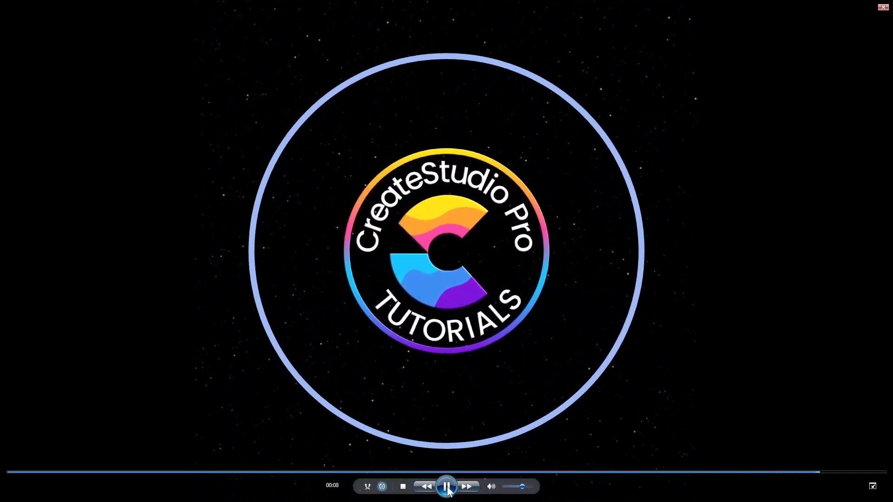
{"action": "left_click", "coordinate": [447, 488]}
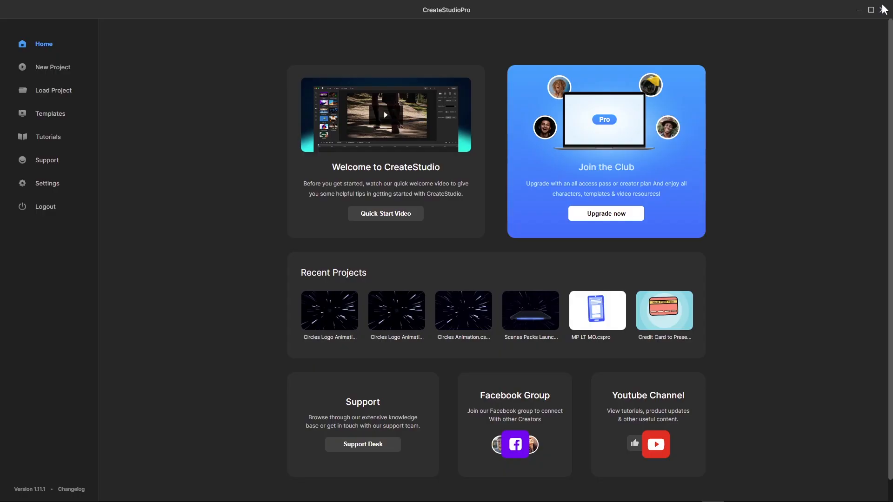
{"action": "left_click", "coordinate": [883, 7]}
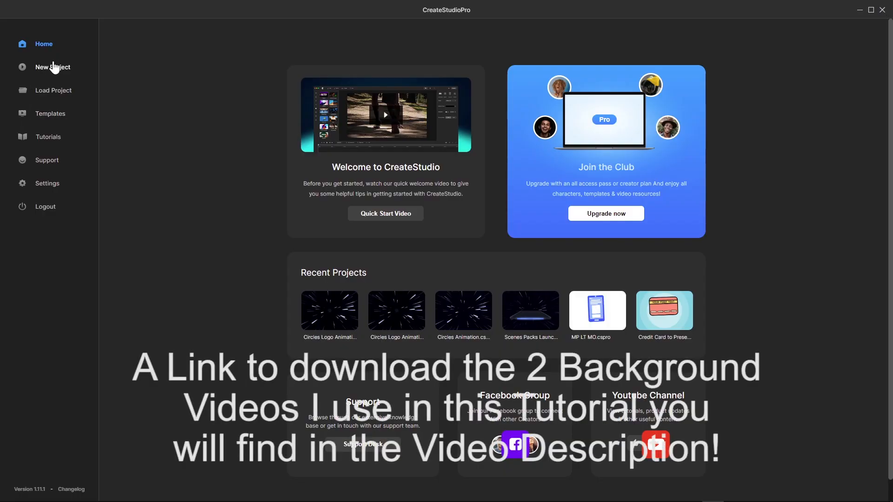
- Create a new project from scratch in square format with the Facebook preset and canvas color 09000f
{"action": "left_click", "coordinate": [54, 68]}
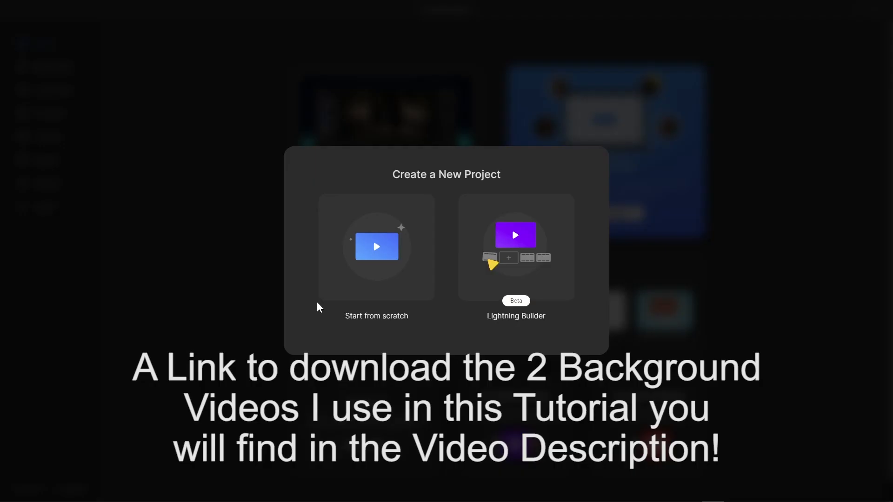
{"action": "left_click", "coordinate": [383, 253]}
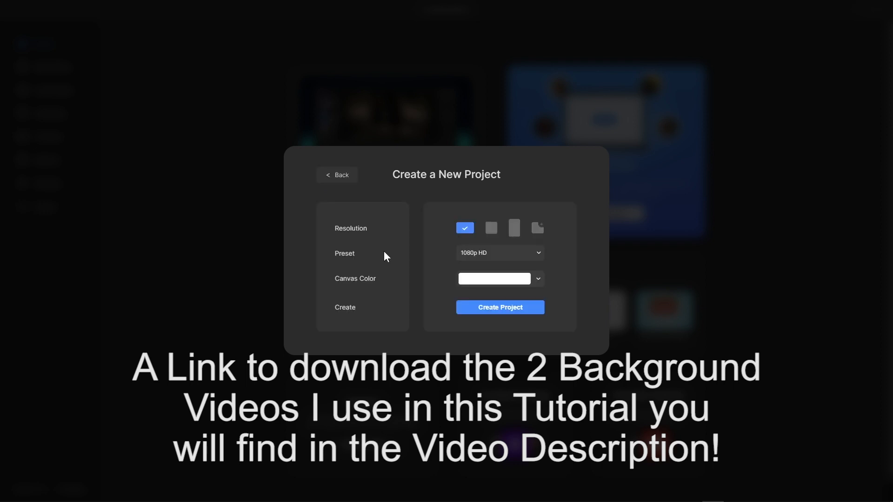
{"action": "left_click", "coordinate": [491, 228]}
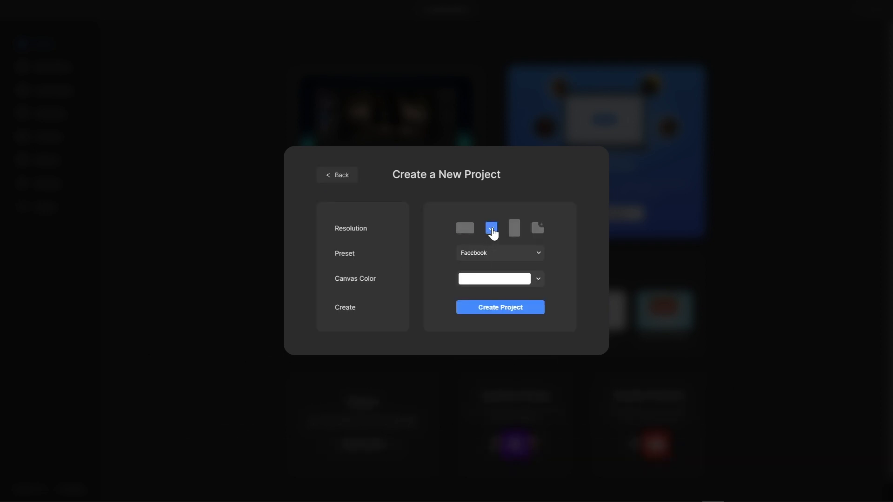
{"action": "left_click", "coordinate": [486, 282]}
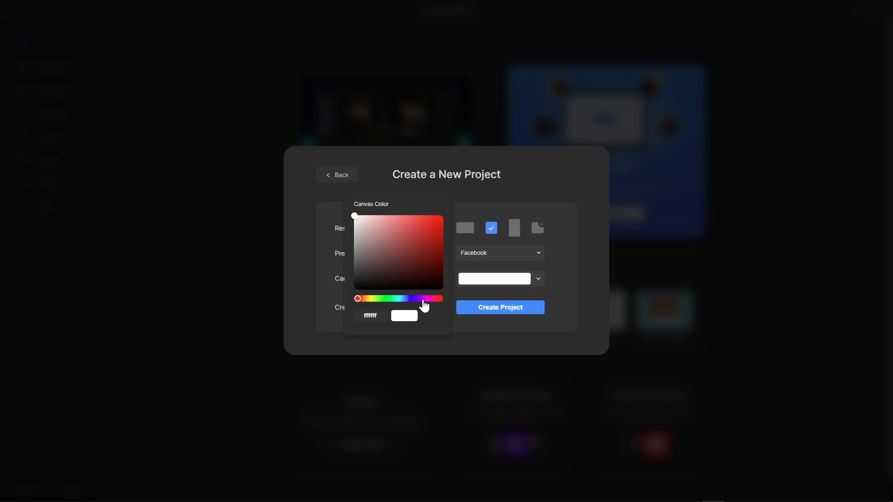
{"action": "left_click", "coordinate": [423, 299]}
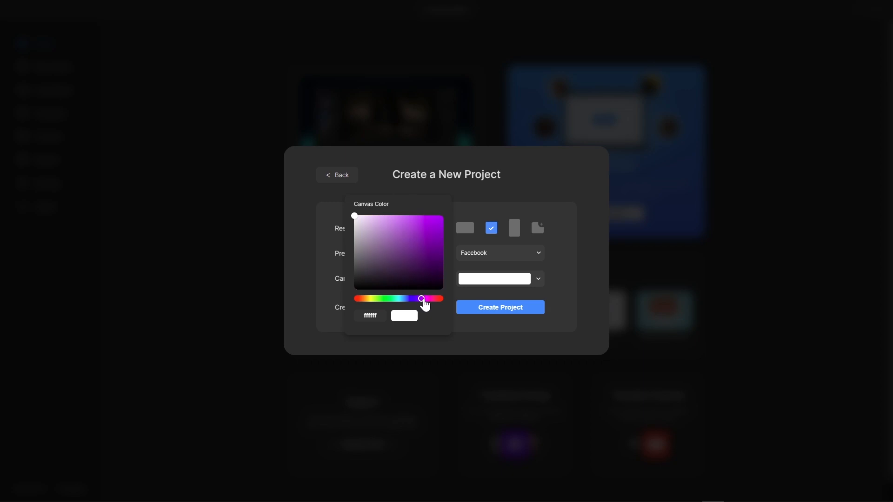
{"action": "left_click_drag", "start_coordinate": [437, 286], "coordinate": [447, 285]}
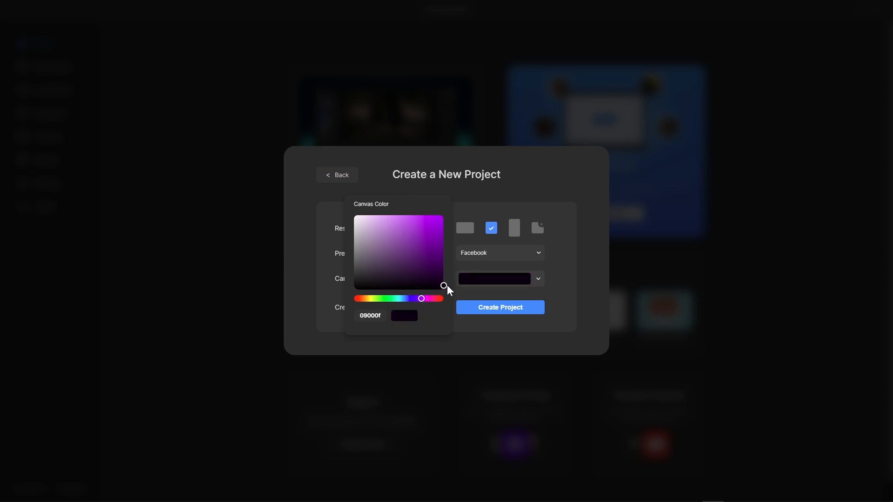
{"action": "left_click", "coordinate": [505, 310]}
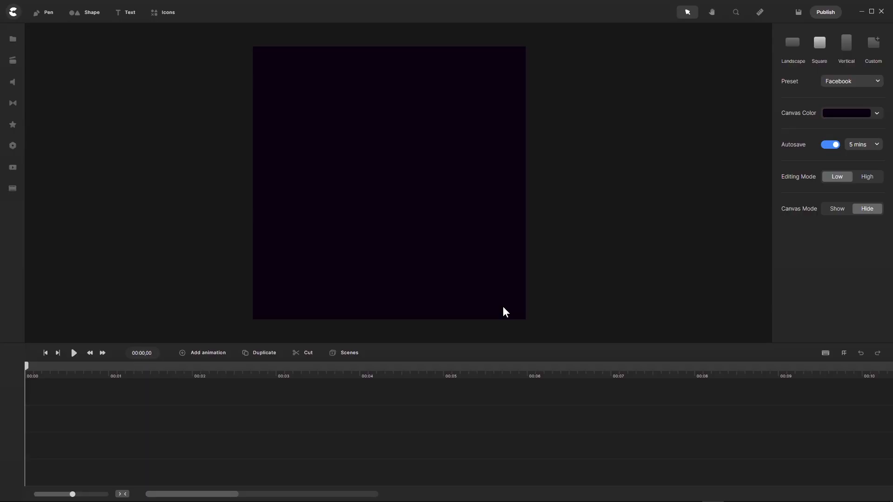
- Remove the excess timeline tracks and add a circle shape scaled to 100%
{"action": "right_click", "coordinate": [135, 422]}
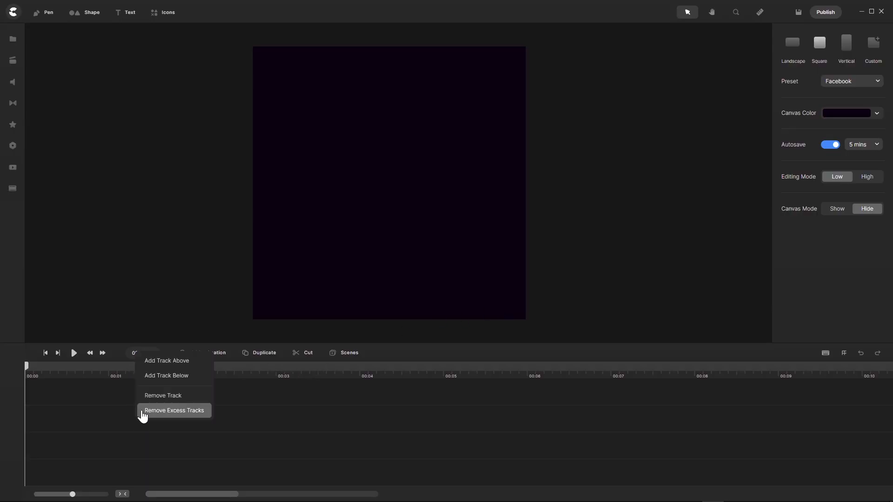
{"action": "left_click", "coordinate": [142, 411]}
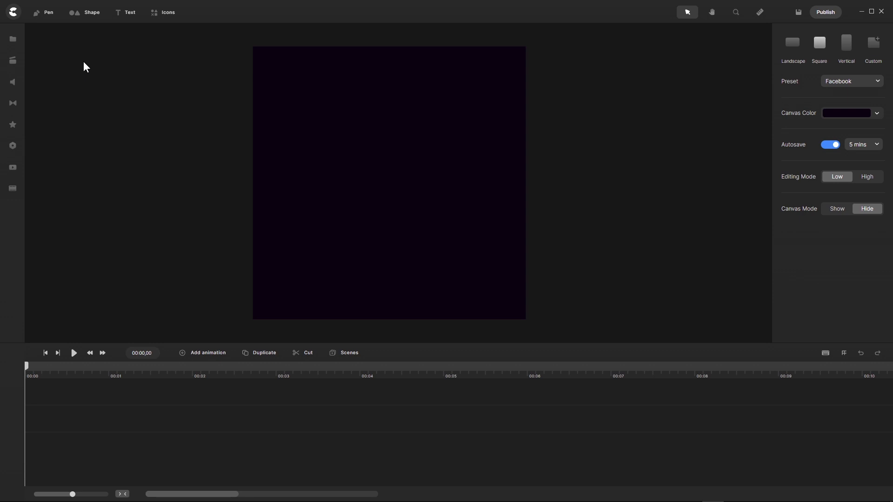
{"action": "left_click", "coordinate": [72, 14]}
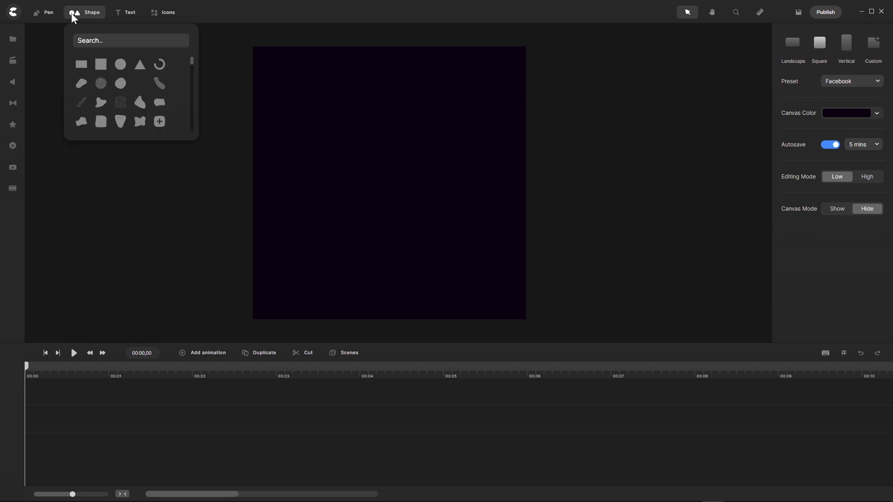
{"action": "left_click", "coordinate": [121, 64]}
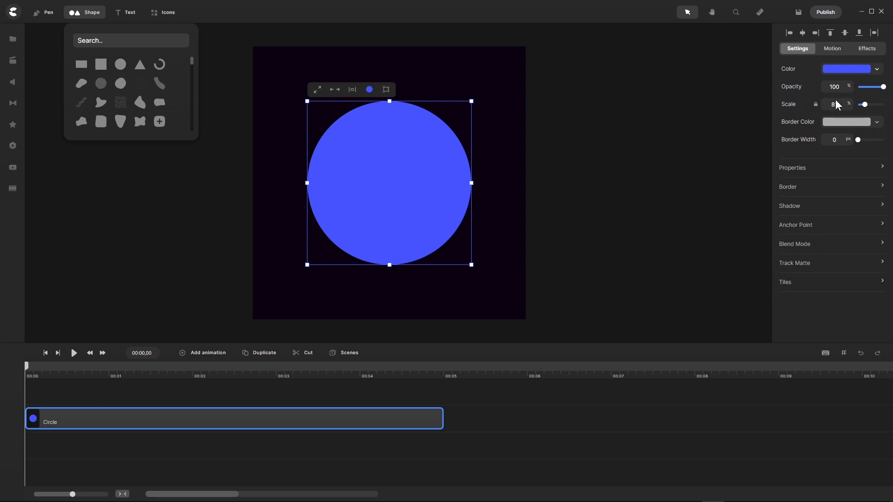
{"action": "left_click_drag", "start_coordinate": [843, 104], "coordinate": [818, 102]}
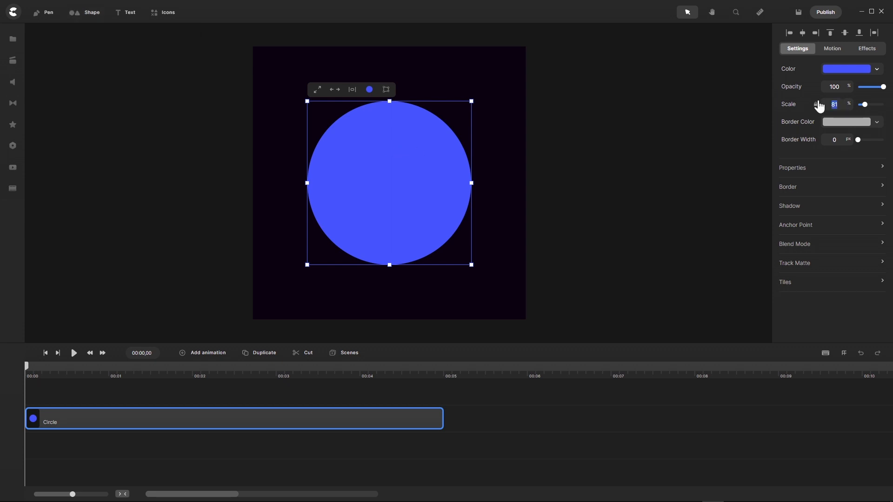
{"action": "type", "text": "100"}
{"action": "key", "text": "Return"}
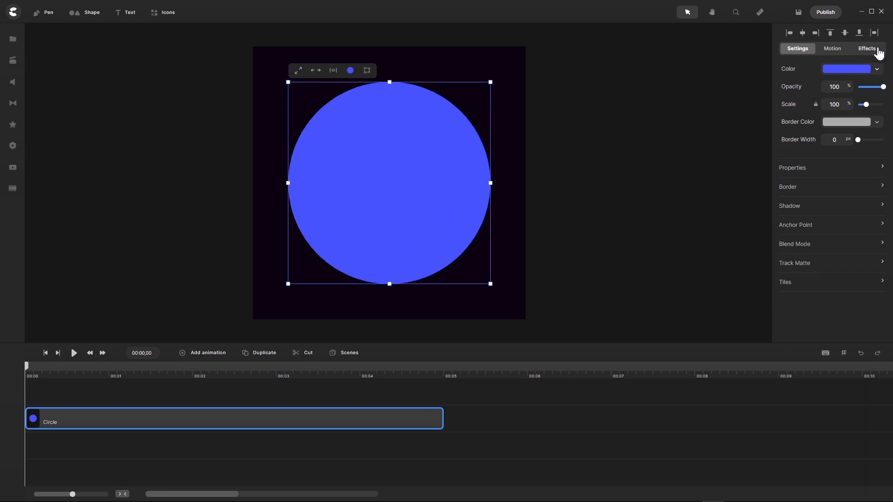
- Fill the circle with white (ffffff) and extend its timeline clip to about 10 seconds
{"action": "left_click", "coordinate": [877, 71]}
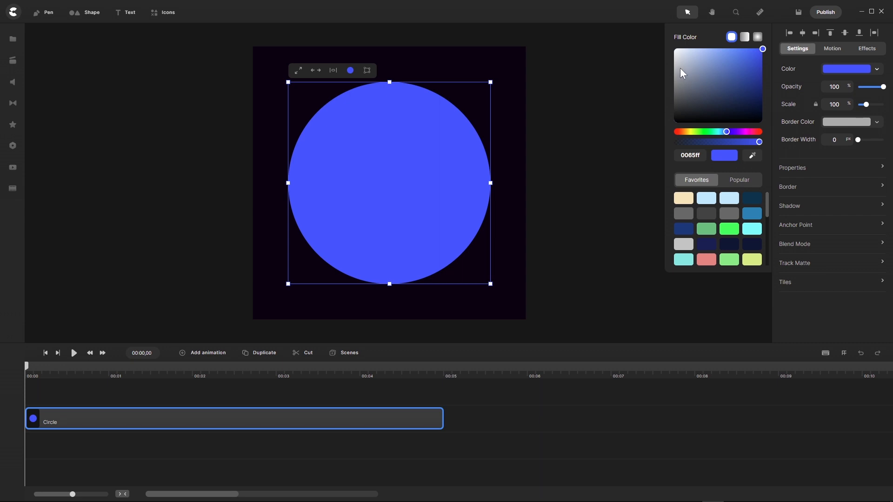
{"action": "left_click_drag", "start_coordinate": [680, 68], "coordinate": [670, 40]}
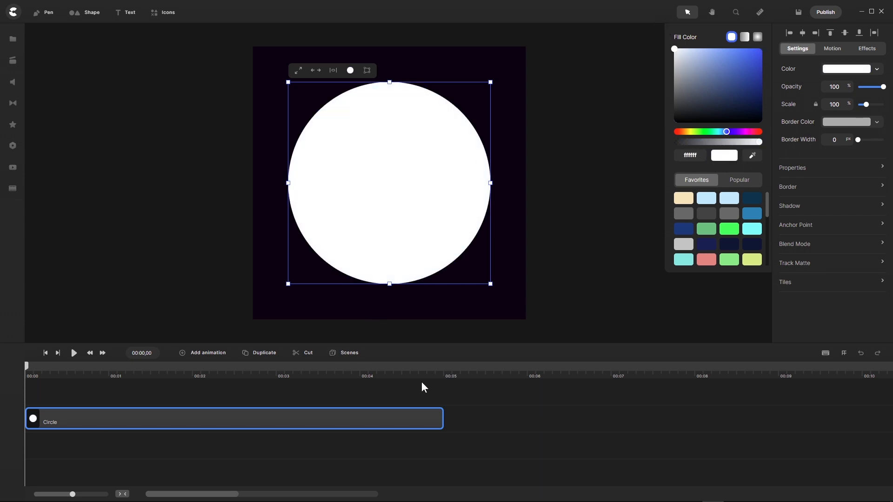
{"action": "left_click_drag", "start_coordinate": [441, 421], "coordinate": [864, 411]}
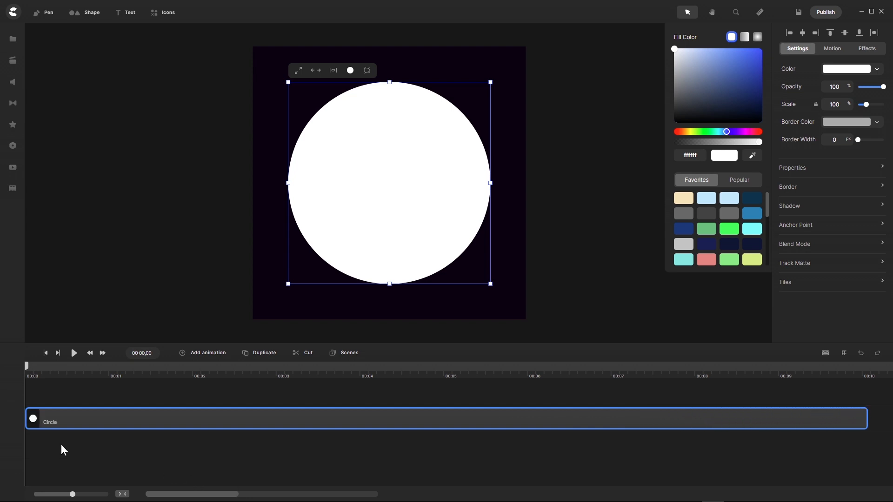
- Rename the circle layer as Circle TM
{"action": "right_click", "coordinate": [49, 422]}
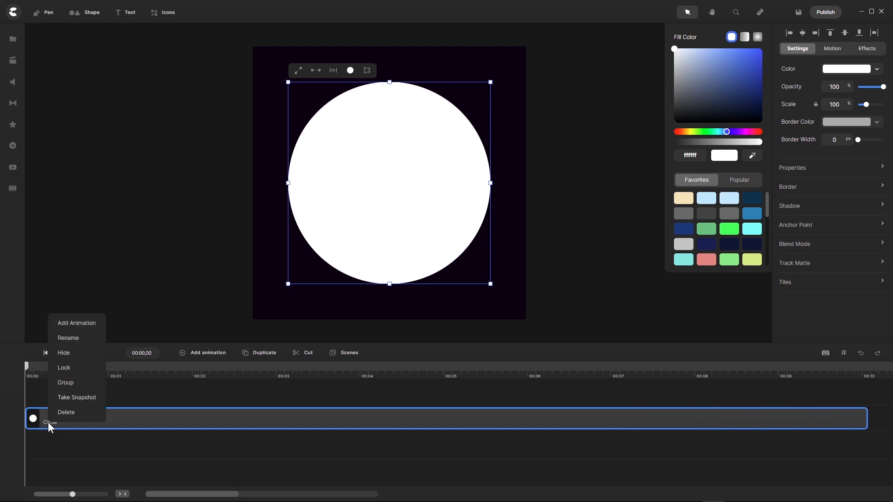
{"action": "left_click", "coordinate": [66, 339]}
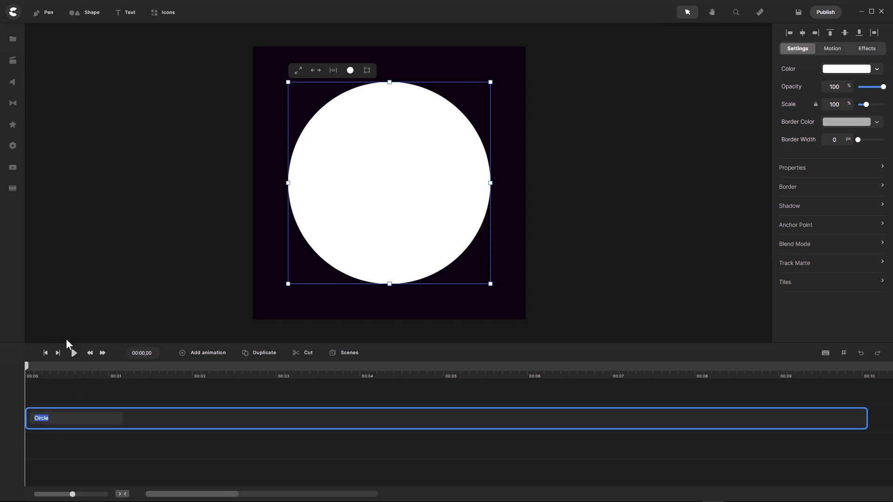
{"action": "left_click", "coordinate": [56, 416]}
{"action": "key", "text": "Return"}
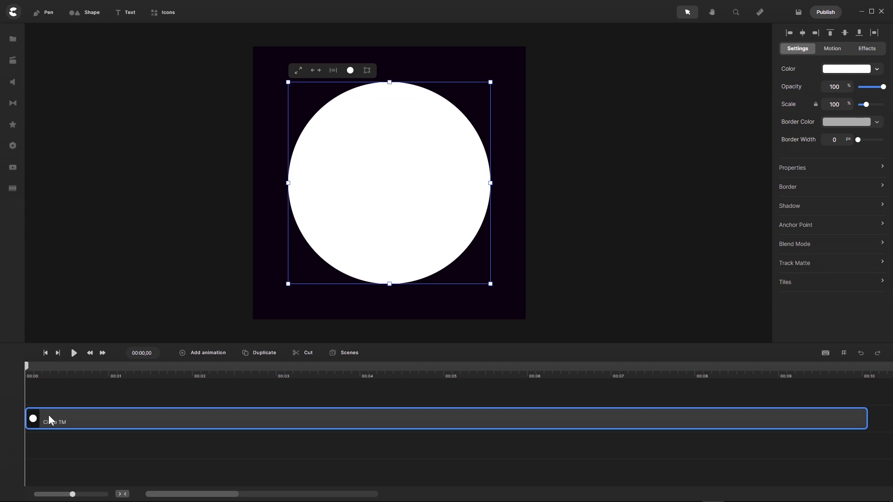
- Duplicate the Circle TM layer and rename the upper of the two layers as Circle 1
{"action": "left_click", "coordinate": [248, 356]}
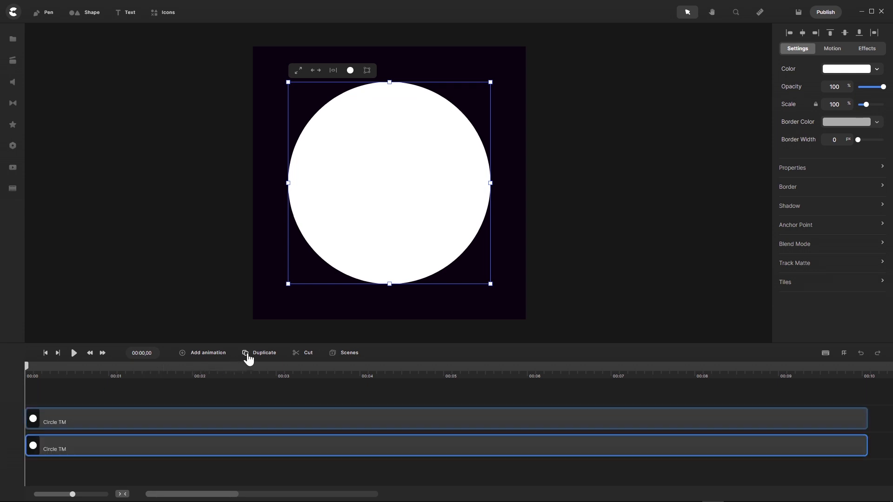
{"action": "right_click", "coordinate": [66, 424]}
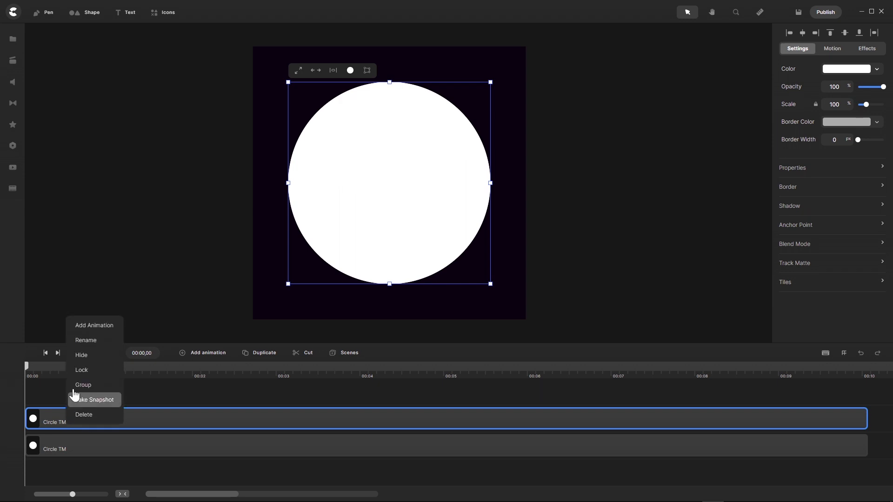
{"action": "left_click", "coordinate": [83, 340]}
{"action": "left_click", "coordinate": [58, 418]}
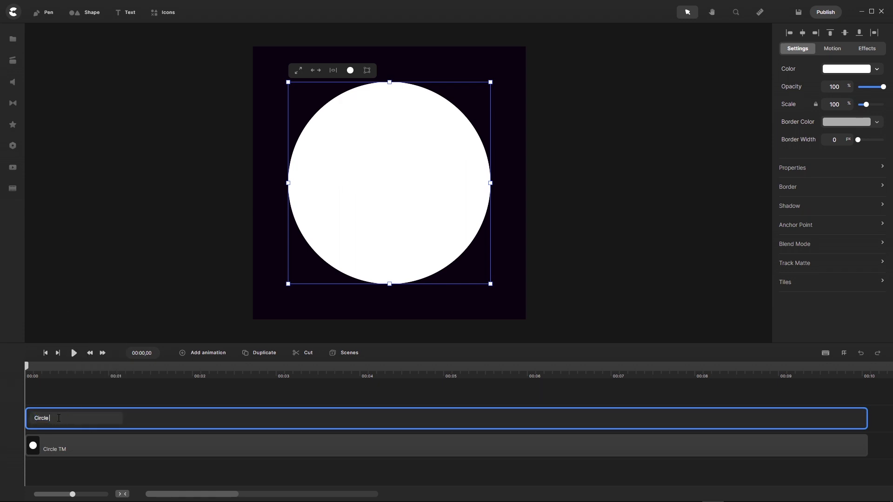
{"action": "type", "text": "1"}
{"action": "key", "text": "Return"}
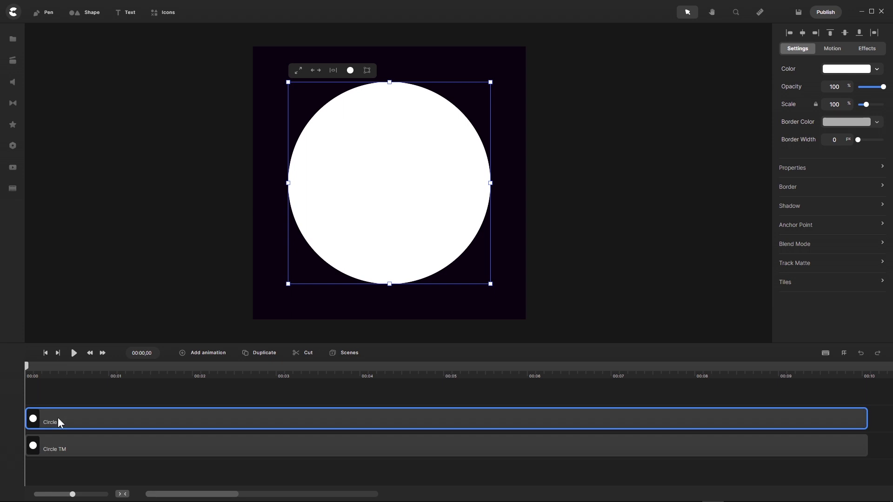
- Hide the Circle TM layer
{"action": "left_click", "coordinate": [59, 447]}
{"action": "right_click", "coordinate": [59, 447]}
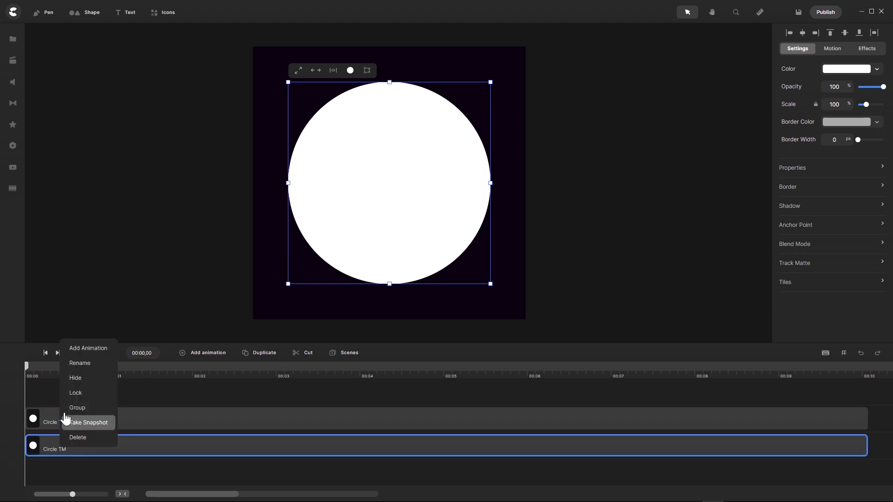
{"action": "left_click", "coordinate": [75, 379]}
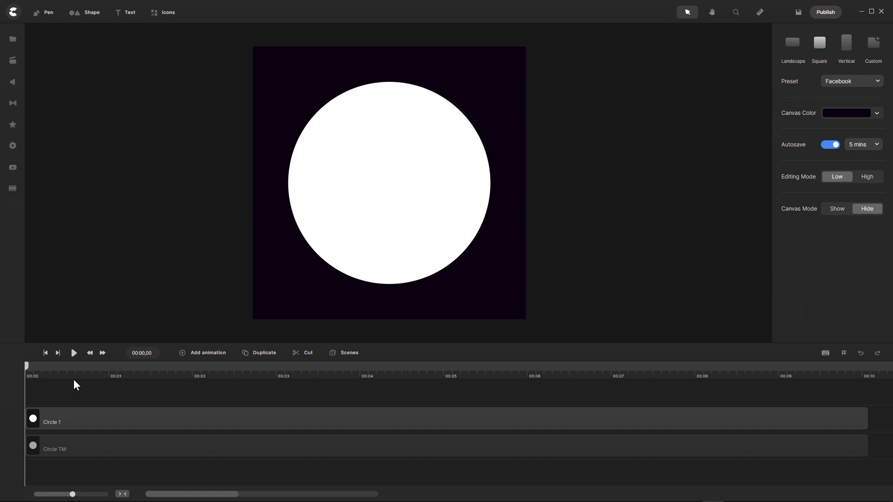
- Make the fill color of Circle 1 fully transparent
{"action": "left_click", "coordinate": [57, 418]}
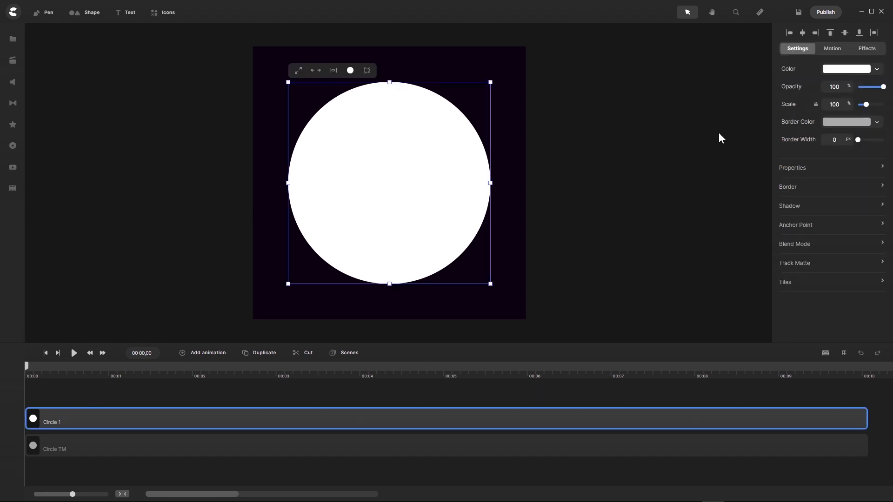
{"action": "left_click", "coordinate": [877, 70]}
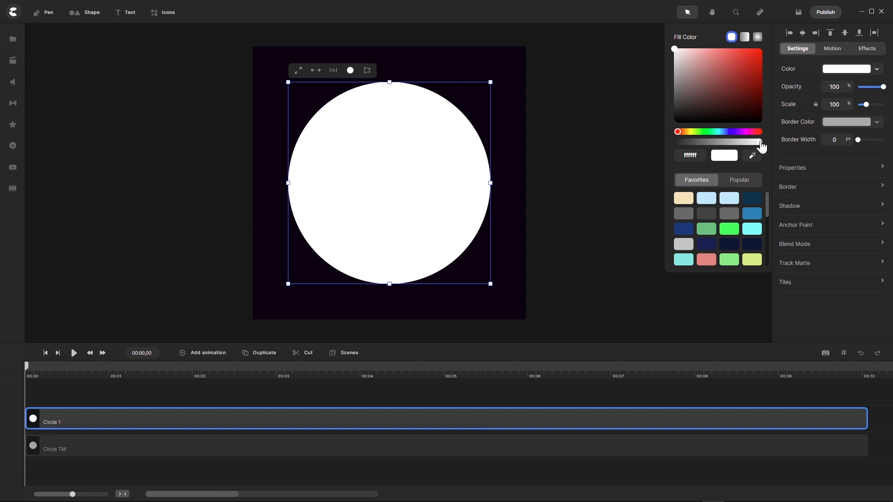
{"action": "left_click_drag", "start_coordinate": [761, 147], "coordinate": [657, 143]}
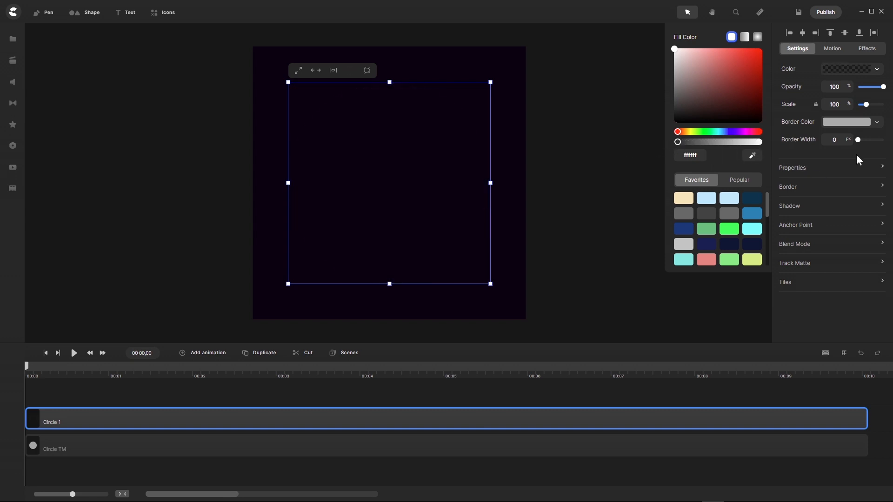
- Give Circle 1 a white (ffffff) border with a width of 6 px
{"action": "left_click", "coordinate": [876, 123]}
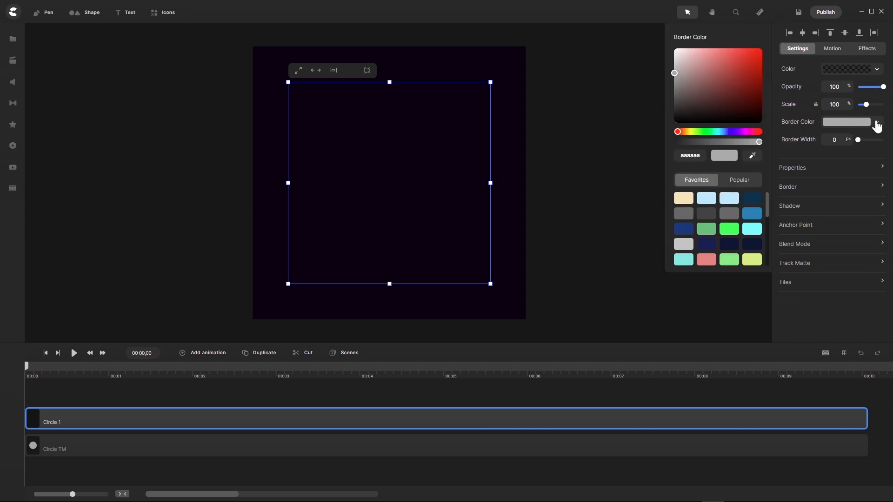
{"action": "left_click", "coordinate": [674, 49]}
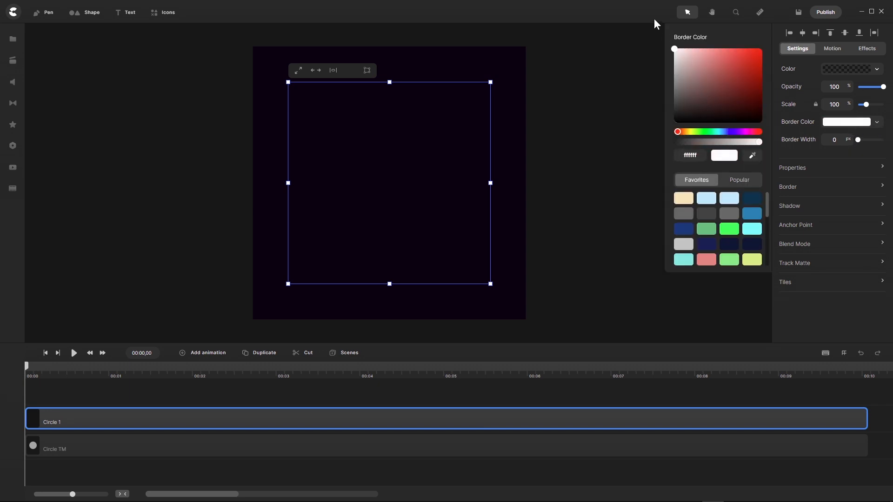
{"action": "left_click", "coordinate": [839, 141]}
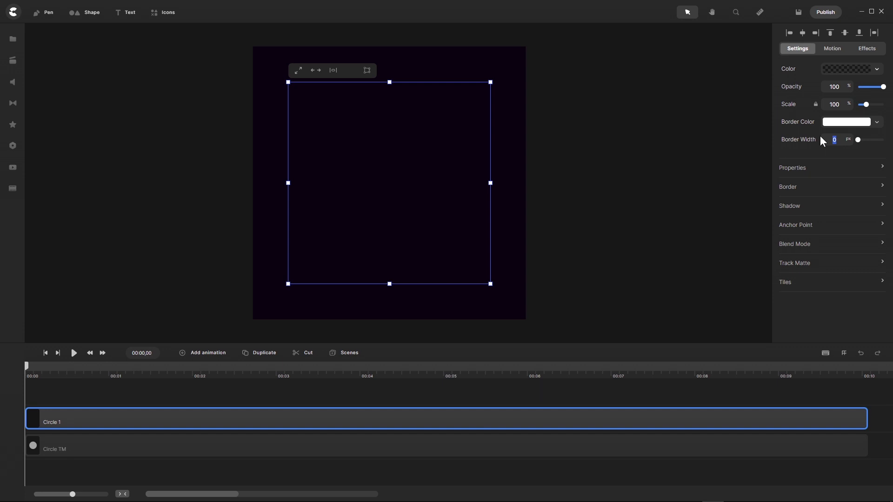
{"action": "key", "text": "Return"}
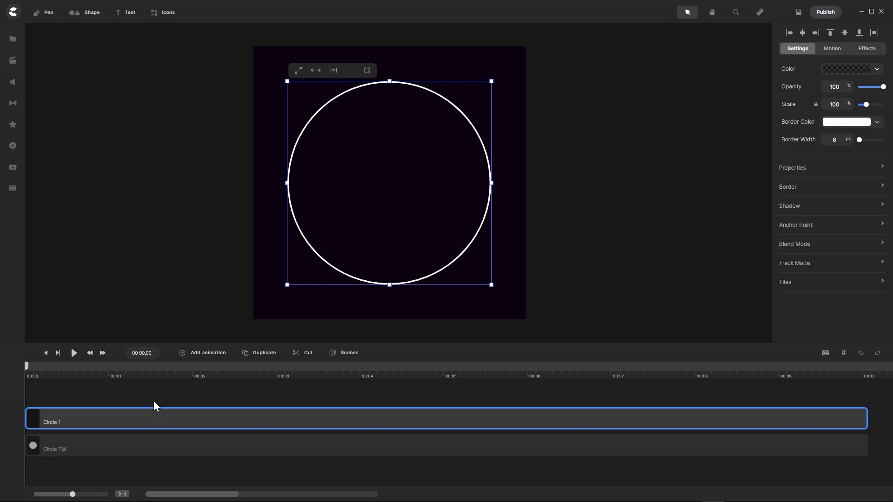
- Duplicate the Circle 1 layer as a new upper layer named Circle 2 and set its scale to 50%
{"action": "left_click", "coordinate": [249, 356]}
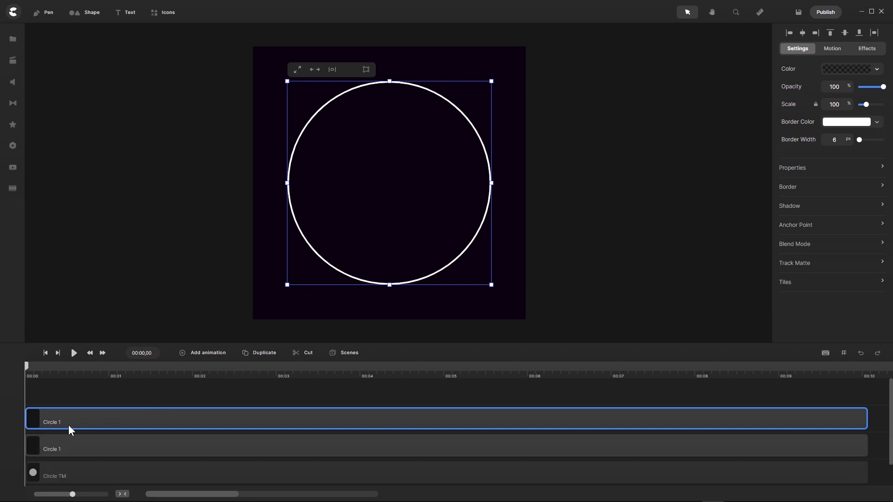
{"action": "right_click", "coordinate": [68, 425]}
{"action": "left_click", "coordinate": [91, 344]}
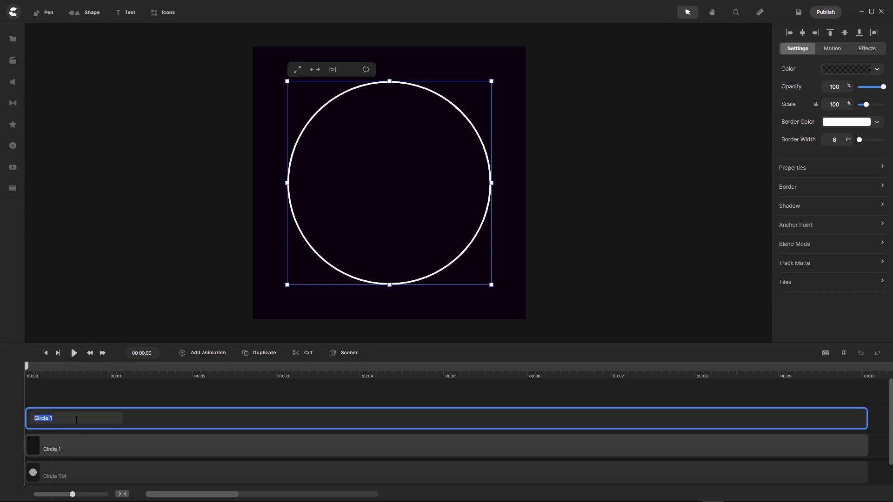
{"action": "left_click", "coordinate": [57, 419]}
{"action": "type", "text": "2"}
{"action": "key", "text": "Return"}
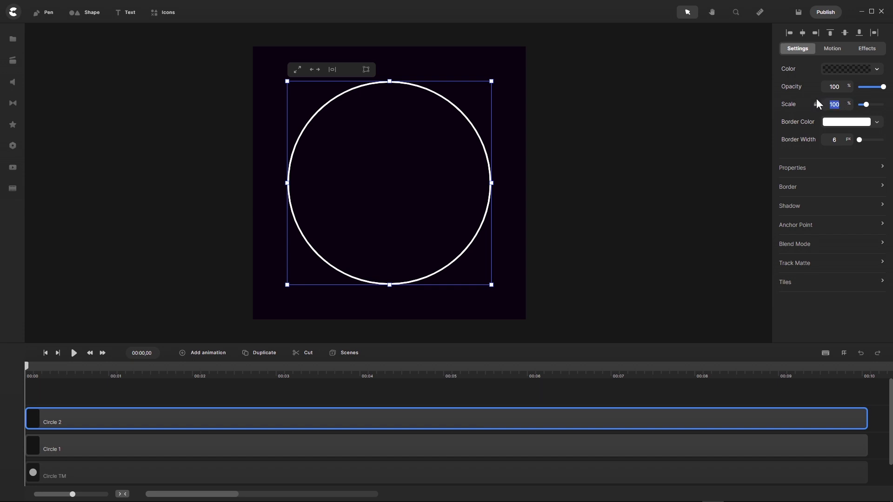
{"action": "key", "text": "Return"}
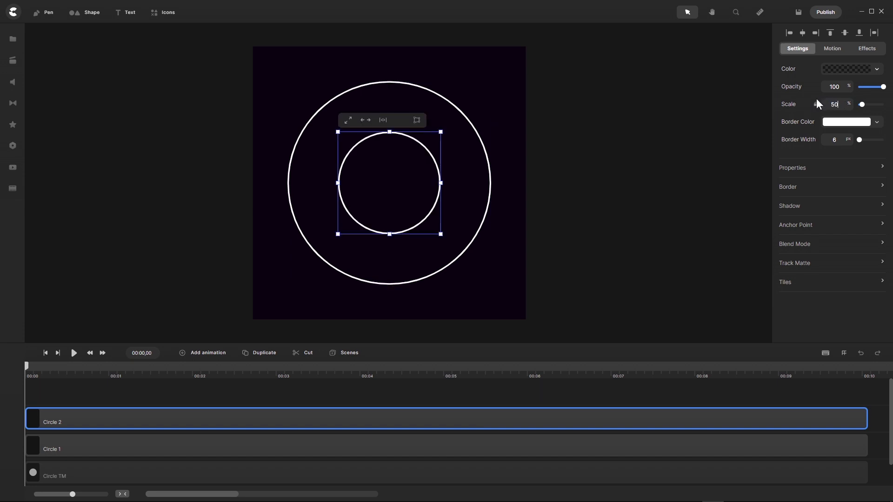
- Add centred horizontal and vertical guidelines, plus a second horizontal guideline moved near the top of the outer circle
{"action": "left_click", "coordinate": [760, 13]}
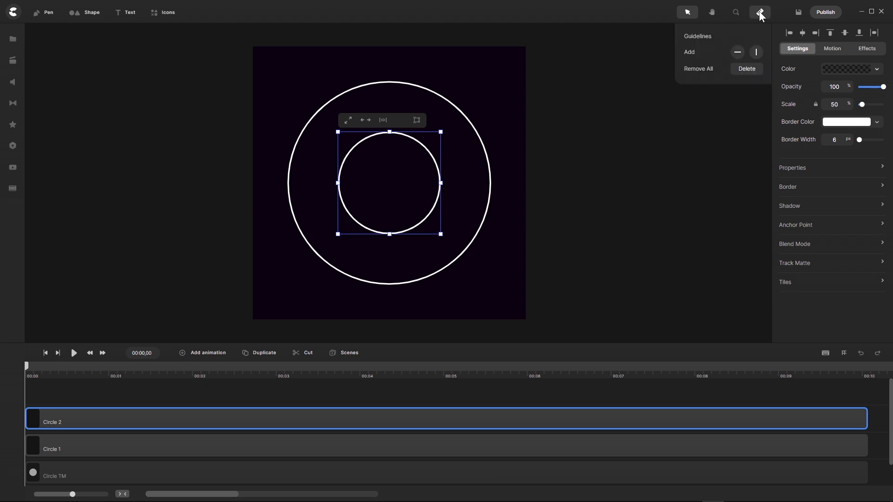
{"action": "left_click", "coordinate": [738, 52]}
{"action": "left_click", "coordinate": [756, 52]}
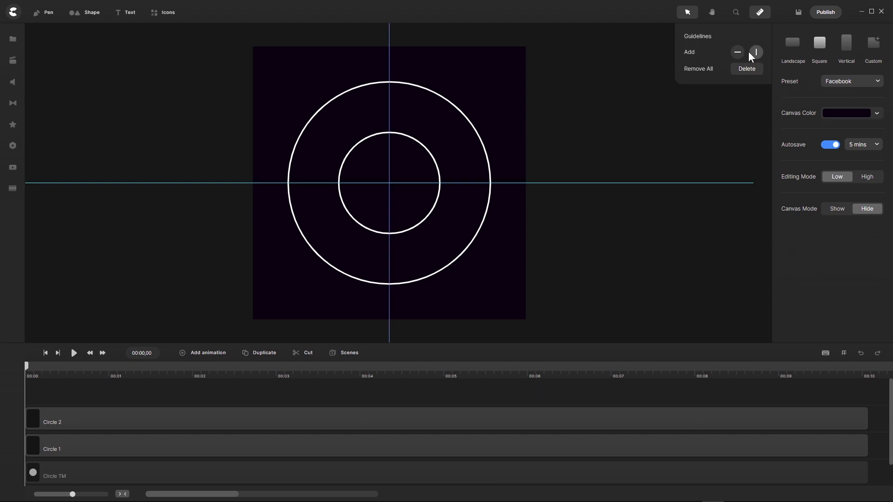
{"action": "left_click", "coordinate": [738, 52]}
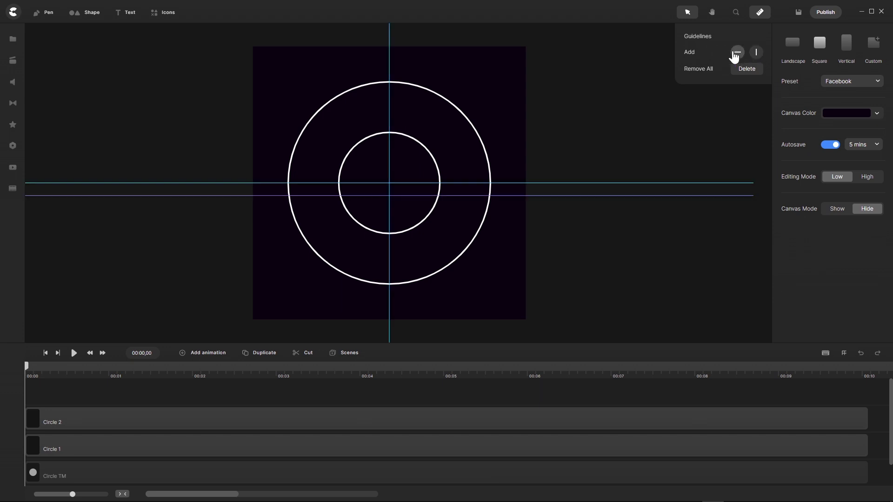
{"action": "left_click_drag", "start_coordinate": [489, 195], "coordinate": [462, 92]}
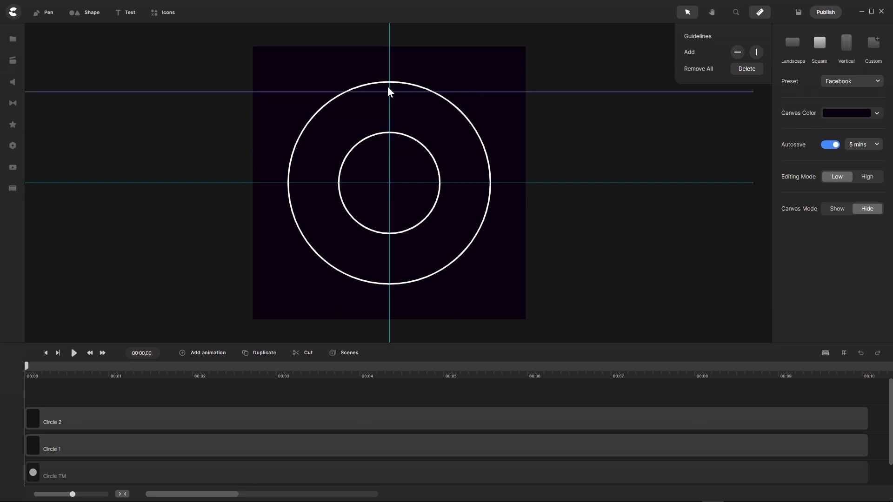
- Switch the project's editing mode to High and bring the guidelines back into view
{"action": "scroll", "coordinate": [389, 90], "scroll_direction": "up", "scroll_amount": 3}
{"action": "scroll", "coordinate": [393, 84], "scroll_direction": "up", "scroll_amount": 3}
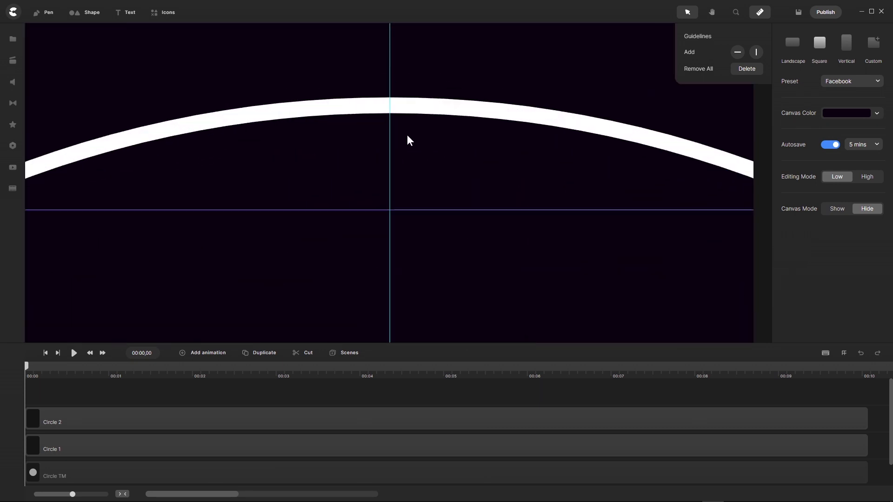
{"action": "scroll", "coordinate": [409, 142], "scroll_direction": "up", "scroll_amount": 2}
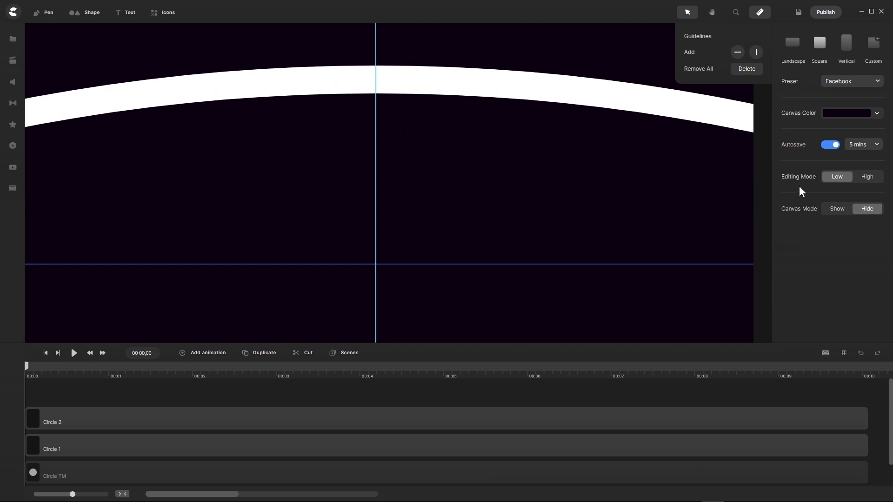
{"action": "left_click", "coordinate": [867, 182]}
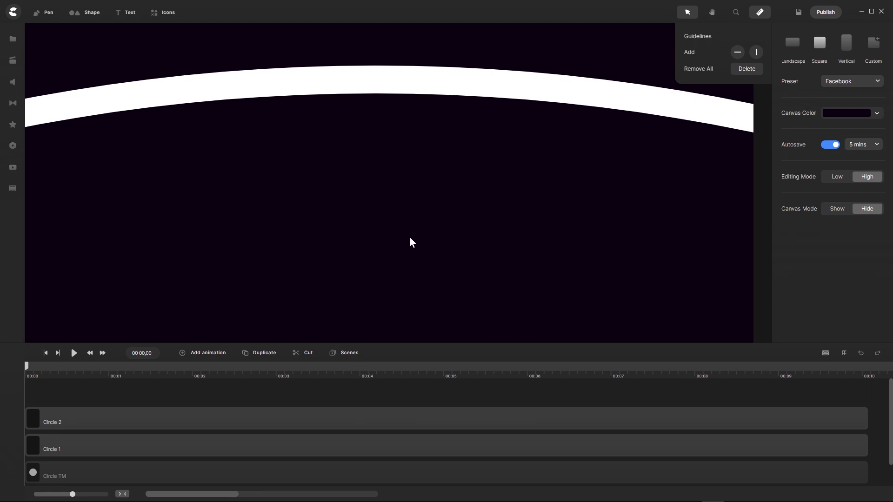
{"action": "scroll", "coordinate": [405, 235], "scroll_direction": "down", "scroll_amount": 3}
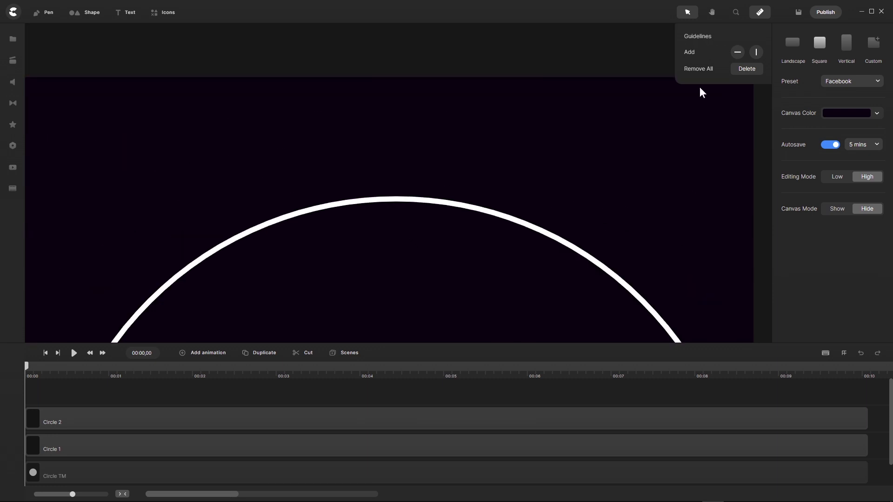
{"action": "left_click", "coordinate": [758, 14]}
{"action": "left_click", "coordinate": [757, 14]}
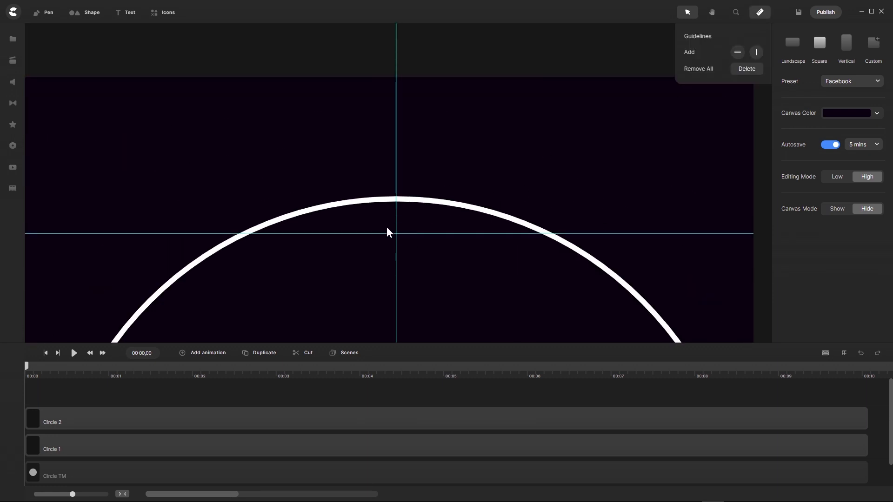
- Move the upper horizontal guideline onto the inner edge of the outer circle's border at its topmost point
{"action": "scroll", "coordinate": [391, 233], "scroll_direction": "up", "scroll_amount": 5}
{"action": "left_click_drag", "start_coordinate": [405, 240], "coordinate": [404, 78]}
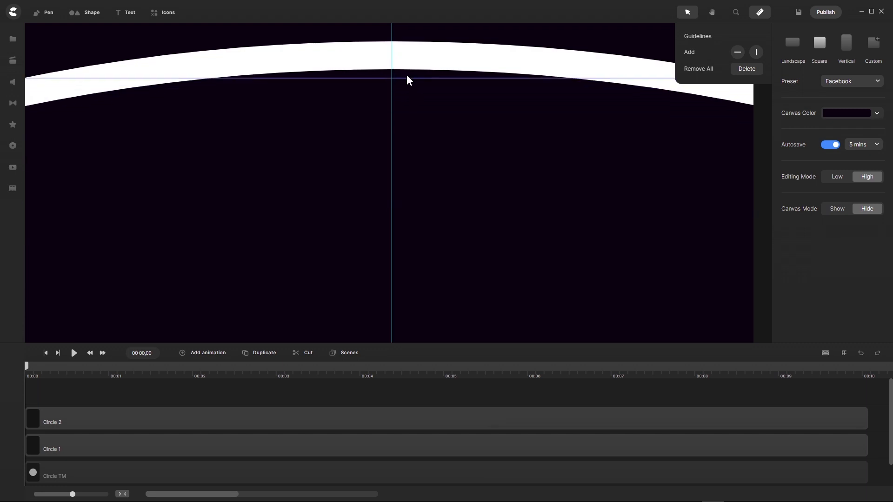
{"action": "left_click_drag", "start_coordinate": [405, 78], "coordinate": [406, 66]}
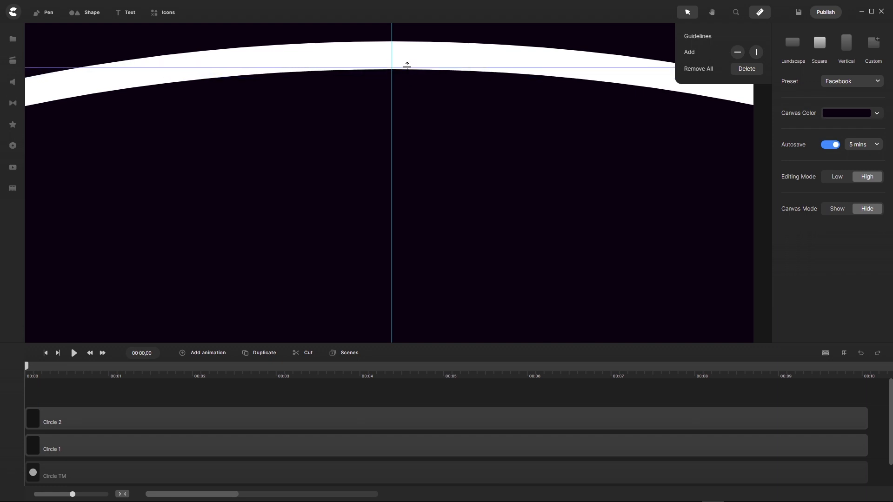
- Move Circle 2 up so its top centre snaps to the intersection of the upper and vertical guidelines
{"action": "scroll", "coordinate": [411, 124], "scroll_direction": "down", "scroll_amount": 5}
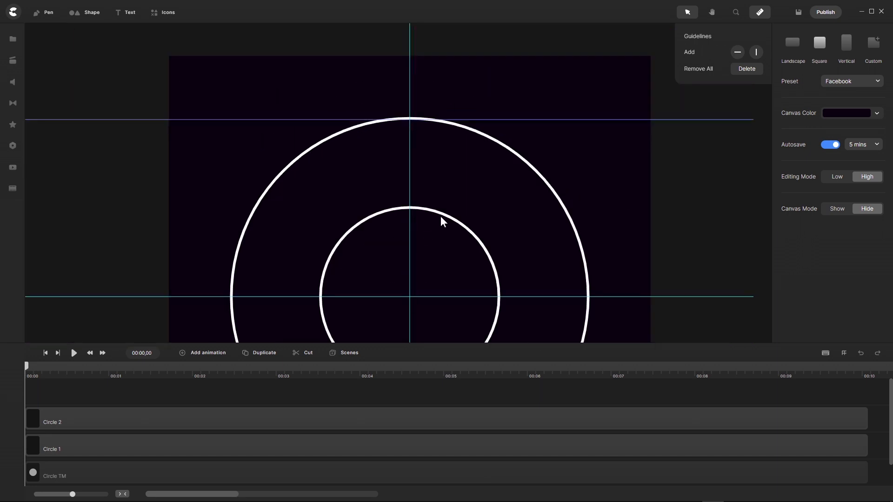
{"action": "left_click", "coordinate": [138, 421]}
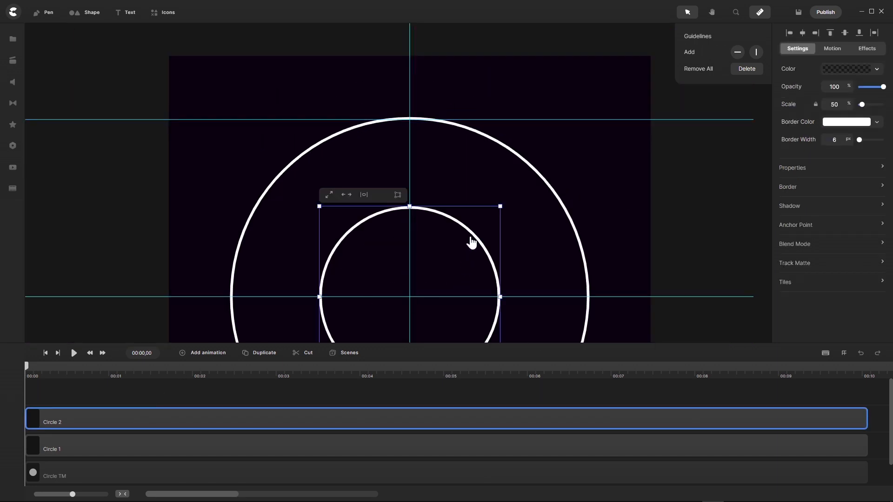
{"action": "left_click_drag", "start_coordinate": [469, 240], "coordinate": [474, 151]}
{"action": "scroll", "coordinate": [409, 123], "scroll_direction": "up", "scroll_amount": 5}
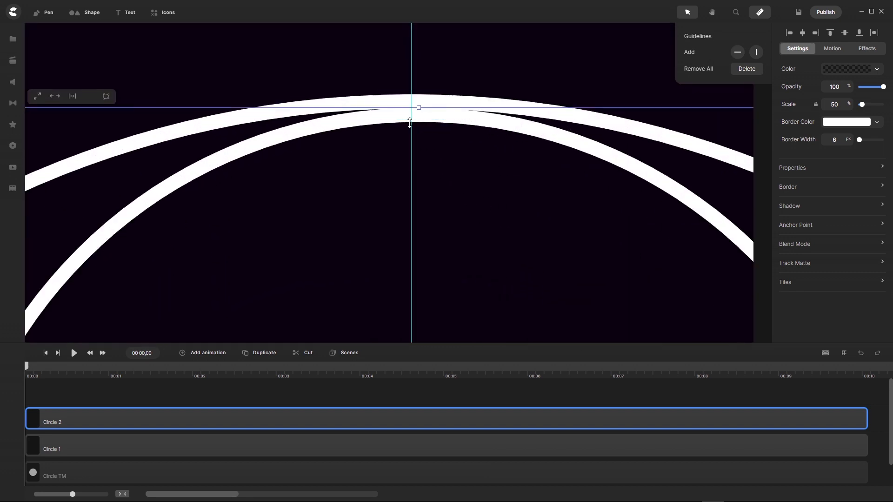
{"action": "mouse_move", "coordinate": [466, 114]}
{"action": "left_mouse_down"}
{"action": "mouse_move", "coordinate": [451, 110]}
{"action": "mouse_move", "coordinate": [450, 119]}
{"action": "mouse_move", "coordinate": [452, 111]}
{"action": "left_mouse_up"}
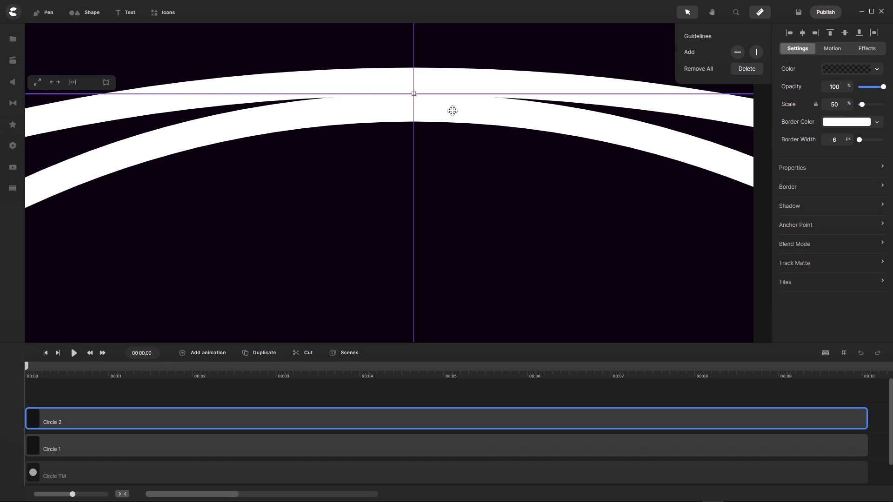
- Shrink Circle 2 to 49% from its lower corner so its bottom edge meets the central horizontal guideline
{"action": "scroll", "coordinate": [428, 170], "scroll_direction": "down", "scroll_amount": 3}
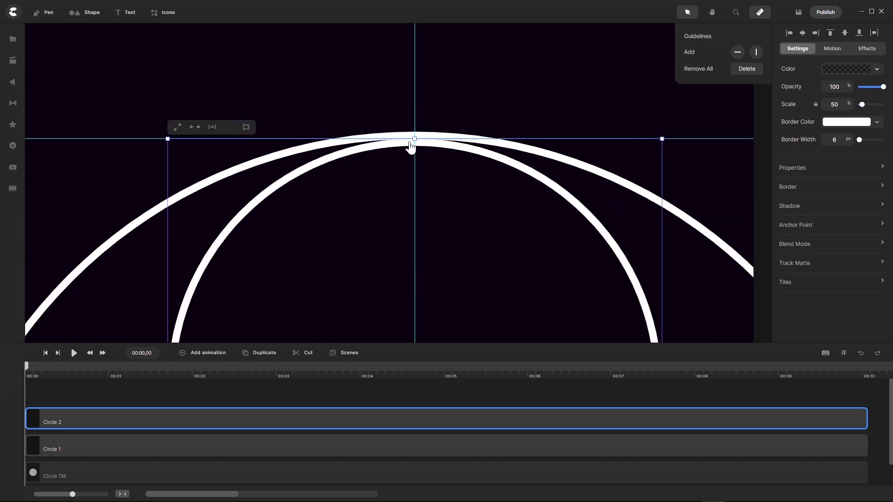
{"action": "scroll", "coordinate": [411, 147], "scroll_direction": "down", "scroll_amount": 3}
{"action": "scroll", "coordinate": [367, 231], "scroll_direction": "up", "scroll_amount": 3}
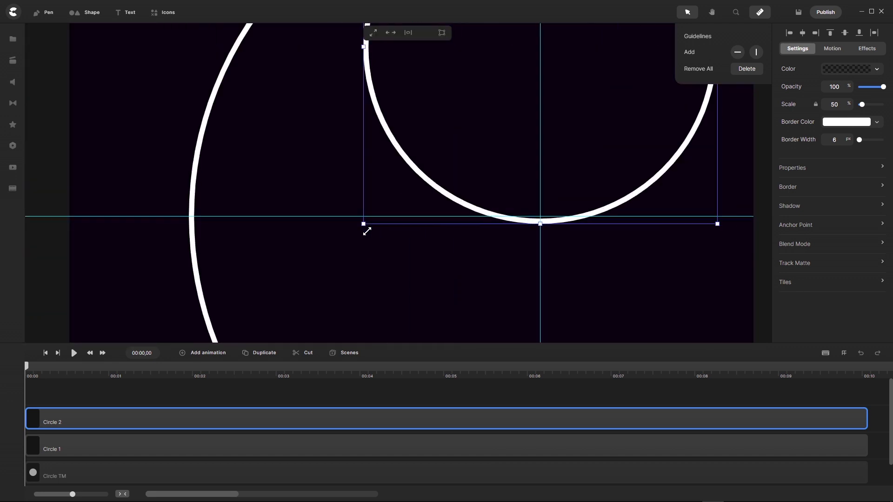
{"action": "scroll", "coordinate": [367, 231], "scroll_direction": "up", "scroll_amount": 1}
{"action": "scroll", "coordinate": [351, 235], "scroll_direction": "down", "scroll_amount": 1}
{"action": "scroll", "coordinate": [367, 200], "scroll_direction": "up", "scroll_amount": 3}
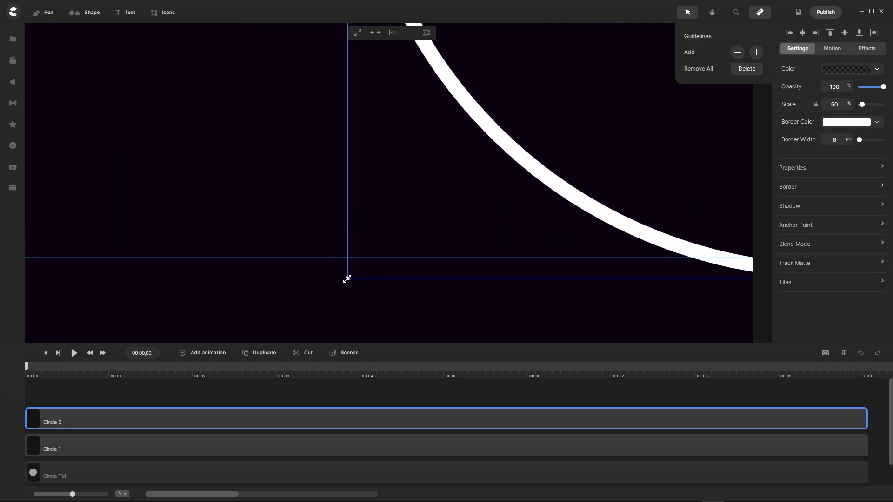
{"action": "left_click_drag", "start_coordinate": [347, 278], "coordinate": [373, 262]}
{"action": "scroll", "coordinate": [335, 271], "scroll_direction": "down", "scroll_amount": 6}
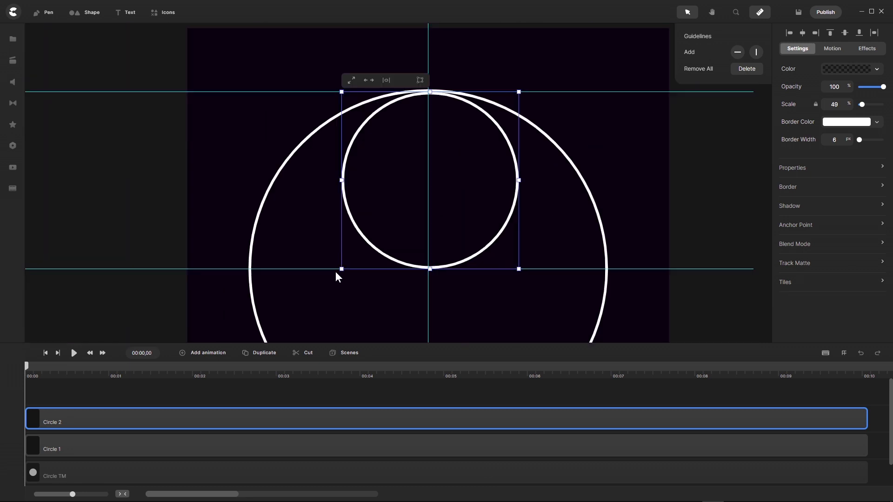
- Center Circle 2 horizontally on the canvas and check its contact with the top of the outer circle
{"action": "left_click", "coordinate": [803, 34]}
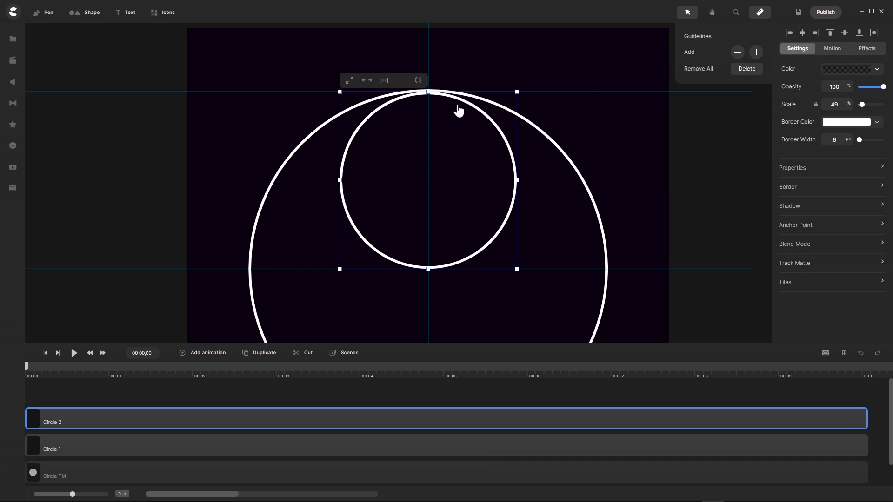
{"action": "scroll", "coordinate": [429, 94], "scroll_direction": "up", "scroll_amount": 8}
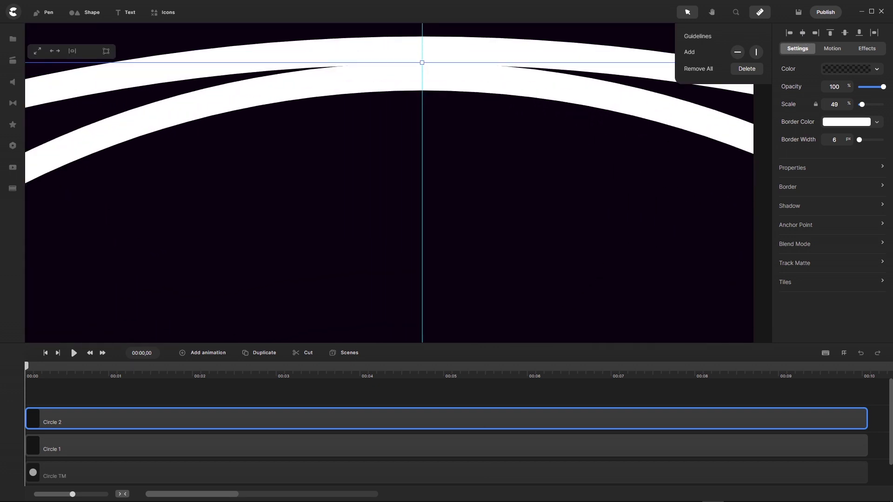
{"action": "scroll", "coordinate": [429, 94], "scroll_direction": "down", "scroll_amount": 8}
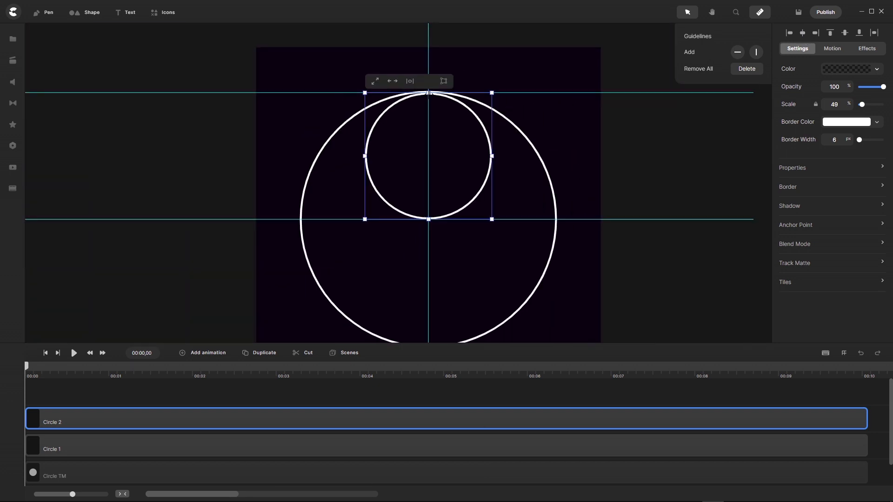
{"action": "scroll", "coordinate": [189, 331], "scroll_direction": "up", "scroll_amount": 1}
{"action": "scroll", "coordinate": [279, 229], "scroll_direction": "down", "scroll_amount": 2}
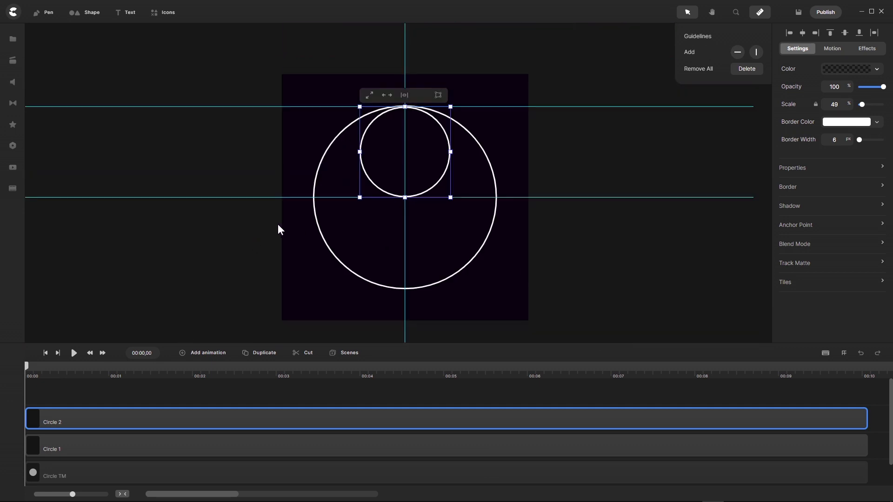
{"action": "scroll", "coordinate": [412, 136], "scroll_direction": "up", "scroll_amount": 3}
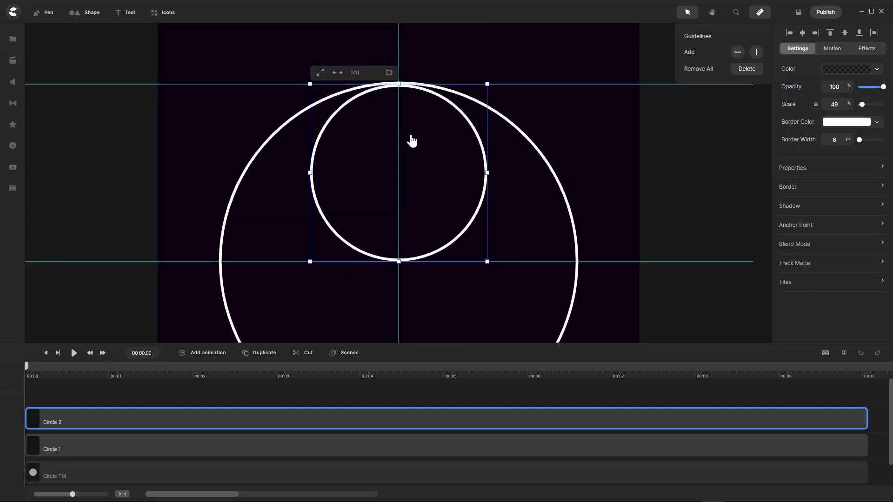
- Add the CSP Tutorials New logo from the global media files to the canvas, centred on the guidelines
{"action": "left_click", "coordinate": [126, 299]}
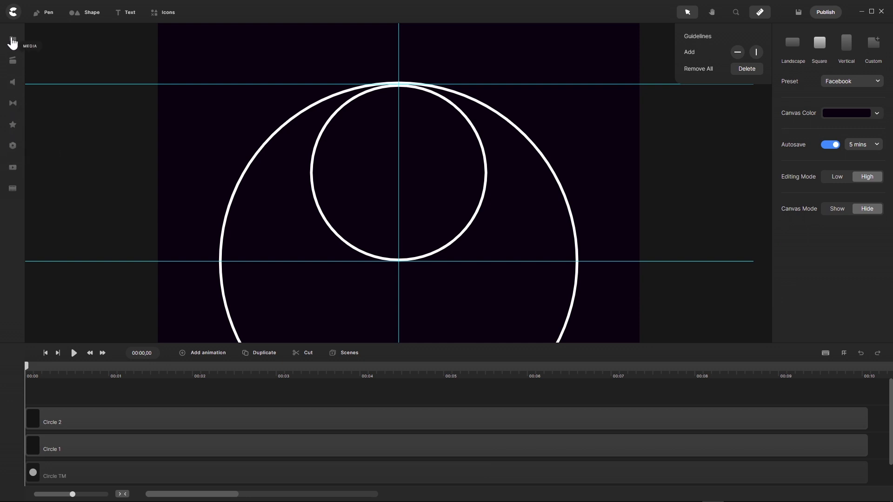
{"action": "left_click", "coordinate": [13, 41]}
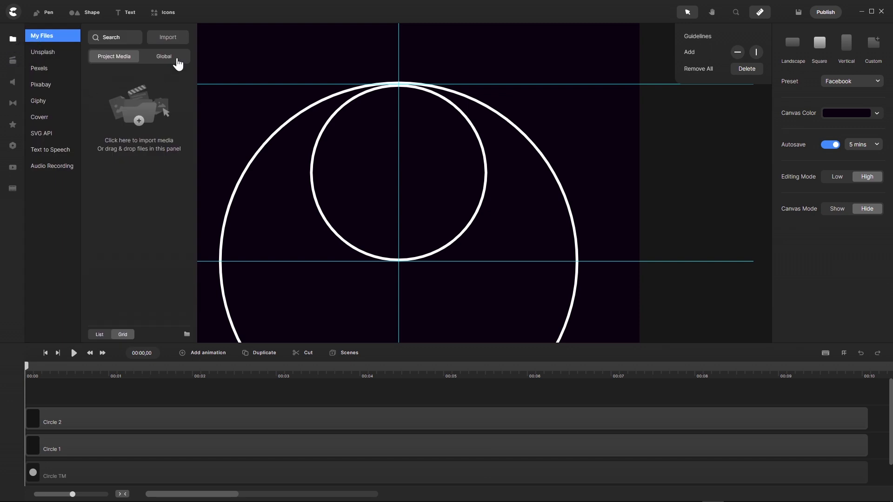
{"action": "left_click", "coordinate": [176, 58]}
{"action": "scroll", "coordinate": [145, 186], "scroll_direction": "down", "scroll_amount": 10}
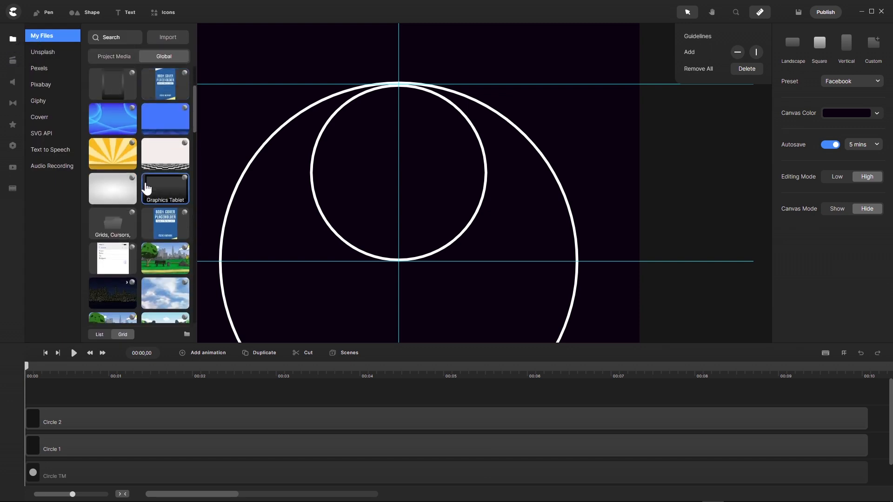
{"action": "scroll", "coordinate": [147, 189], "scroll_direction": "down", "scroll_amount": 15}
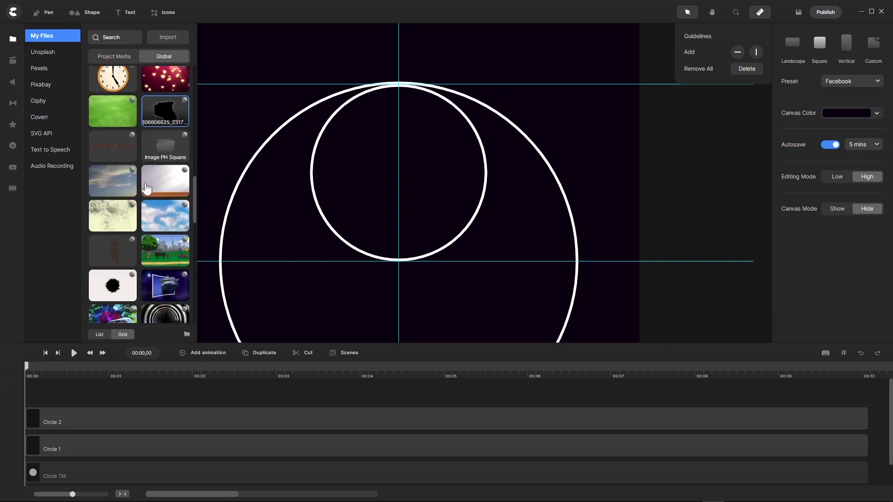
{"action": "scroll", "coordinate": [146, 186], "scroll_direction": "down", "scroll_amount": 15}
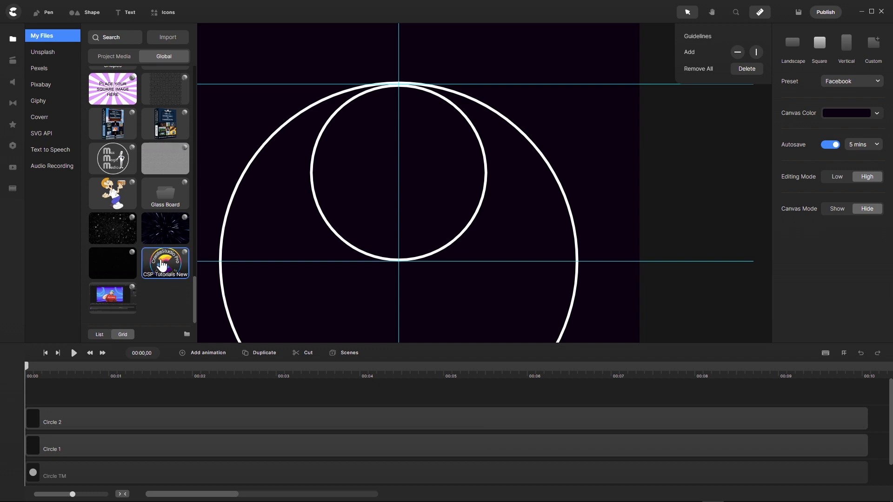
{"action": "left_click_drag", "start_coordinate": [162, 268], "coordinate": [396, 174]}
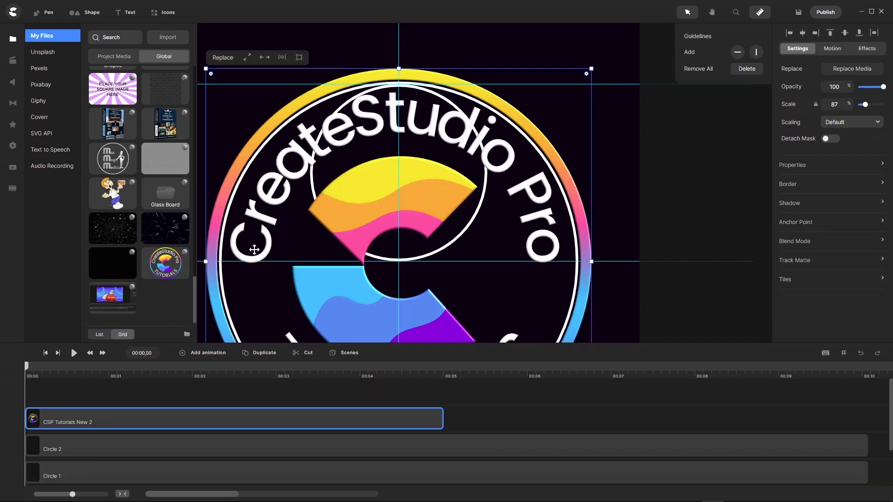
{"action": "scroll", "coordinate": [365, 224], "scroll_direction": "down", "scroll_amount": 3}
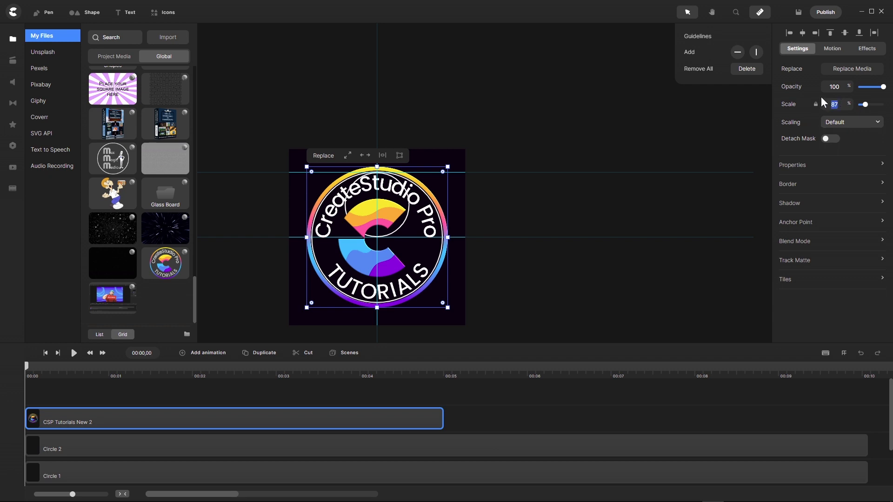
- Set the CSP Tutorials New logo's scale to 16%
{"action": "type", "text": "6"}
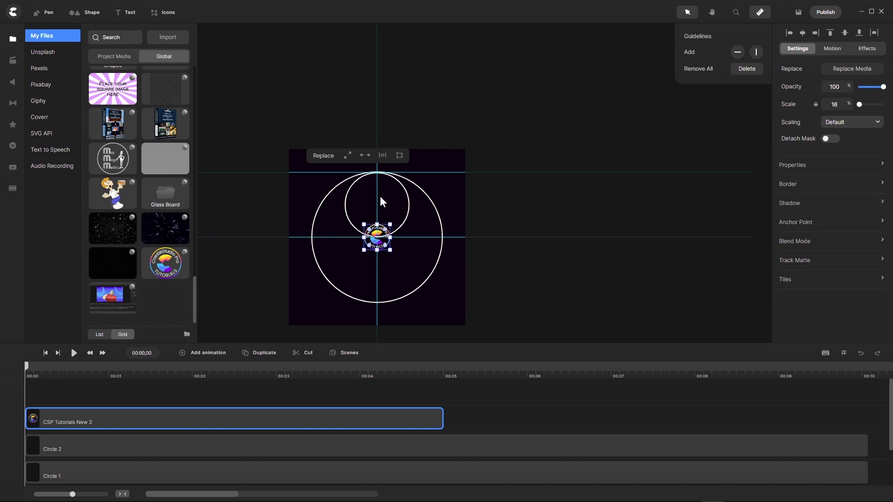
{"action": "scroll", "coordinate": [380, 197], "scroll_direction": "up", "scroll_amount": 3}
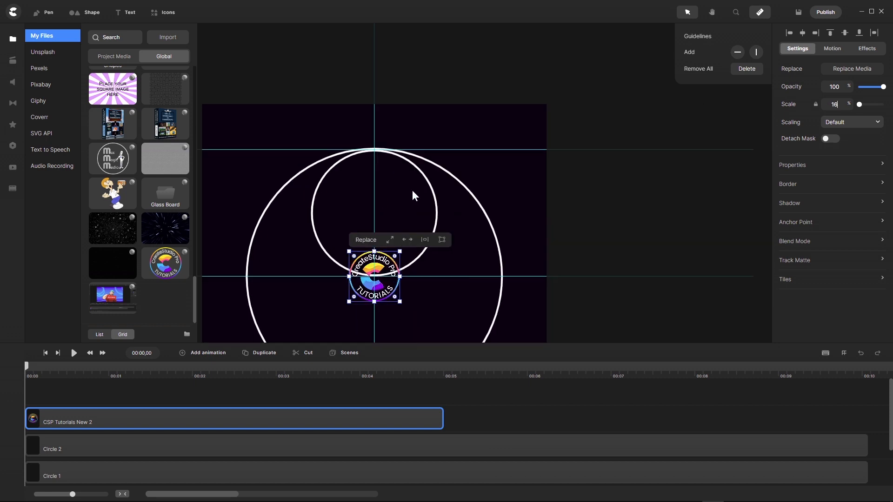
- Add a horizontal guideline and align it with the inner edge of Circle 2's outline at its top centre
{"action": "left_click", "coordinate": [738, 52]}
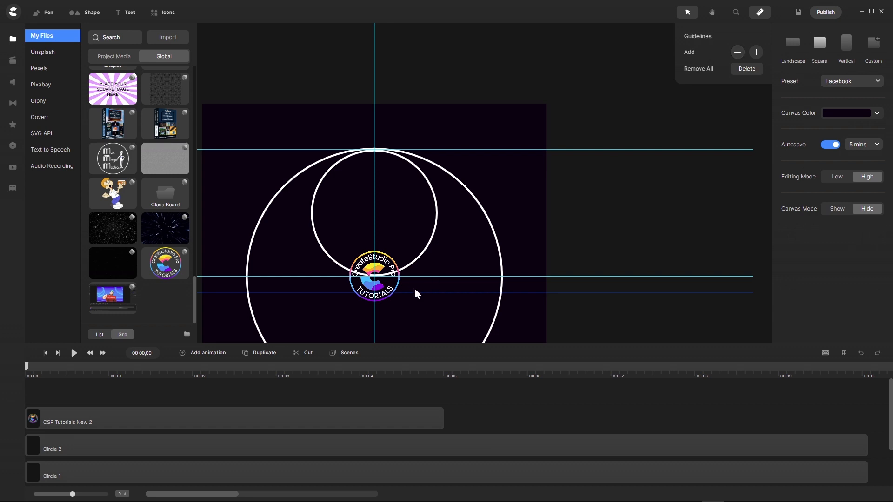
{"action": "left_click_drag", "start_coordinate": [374, 292], "coordinate": [374, 158]}
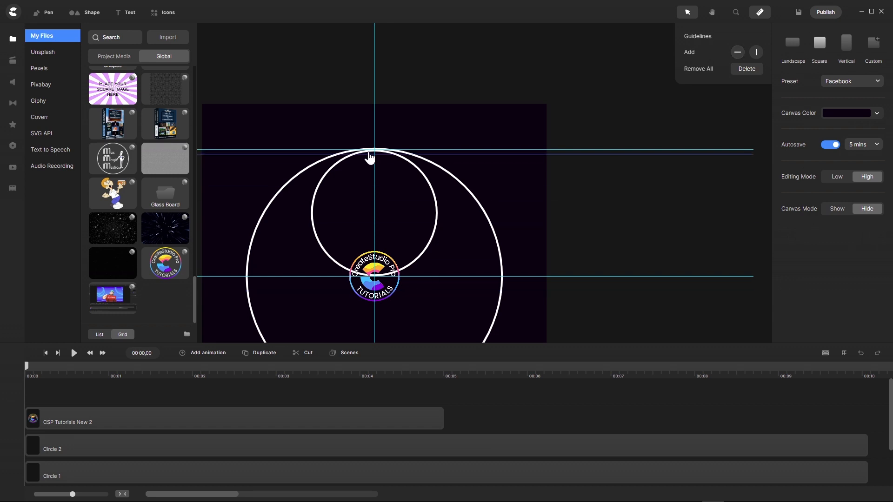
{"action": "scroll", "coordinate": [373, 150], "scroll_direction": "up", "scroll_amount": 2}
{"action": "scroll", "coordinate": [374, 149], "scroll_direction": "up", "scroll_amount": 3}
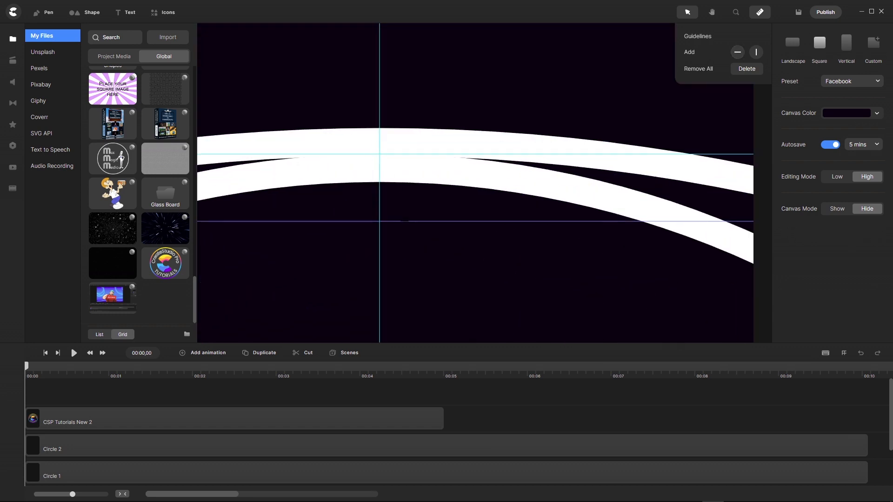
{"action": "left_click_drag", "start_coordinate": [404, 219], "coordinate": [392, 179]}
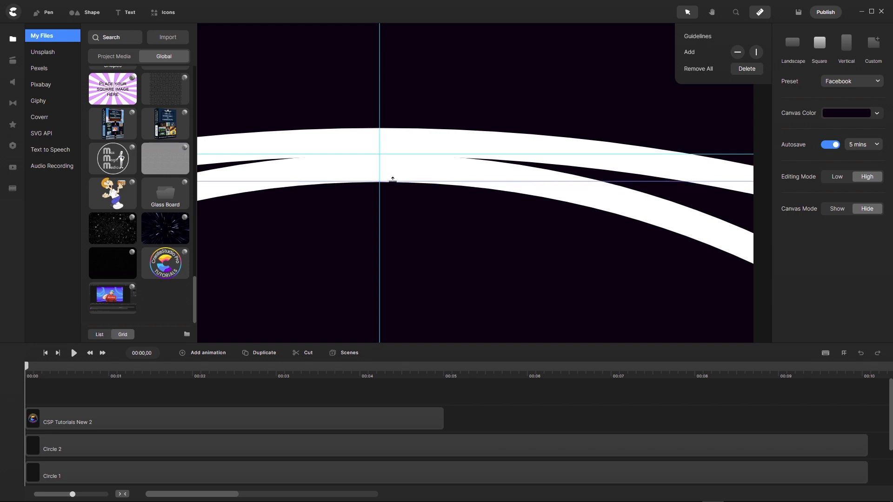
{"action": "scroll", "coordinate": [430, 227], "scroll_direction": "down", "scroll_amount": 5}
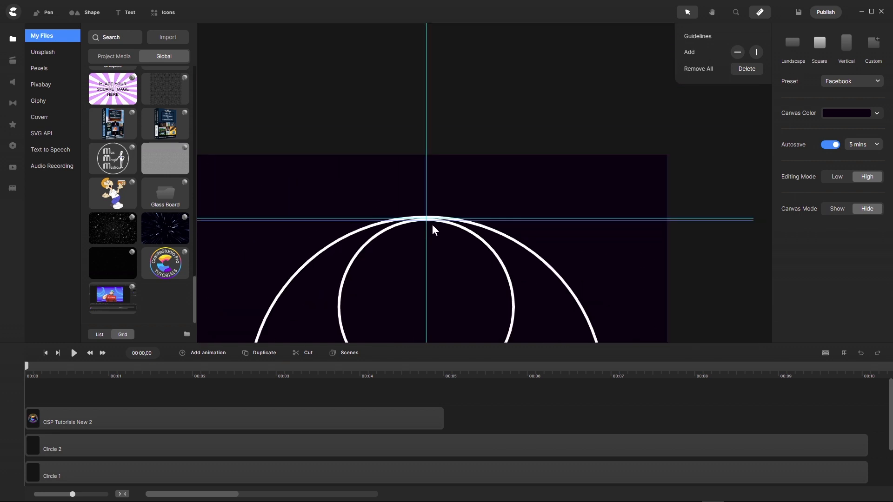
- Move the logo up inside Circle 2 so its top centre snaps to the new guideline, and check the fit
{"action": "left_click", "coordinate": [247, 420]}
{"action": "left_click_drag", "start_coordinate": [437, 288], "coordinate": [436, 235]}
{"action": "scroll", "coordinate": [436, 234], "scroll_direction": "up", "scroll_amount": 6}
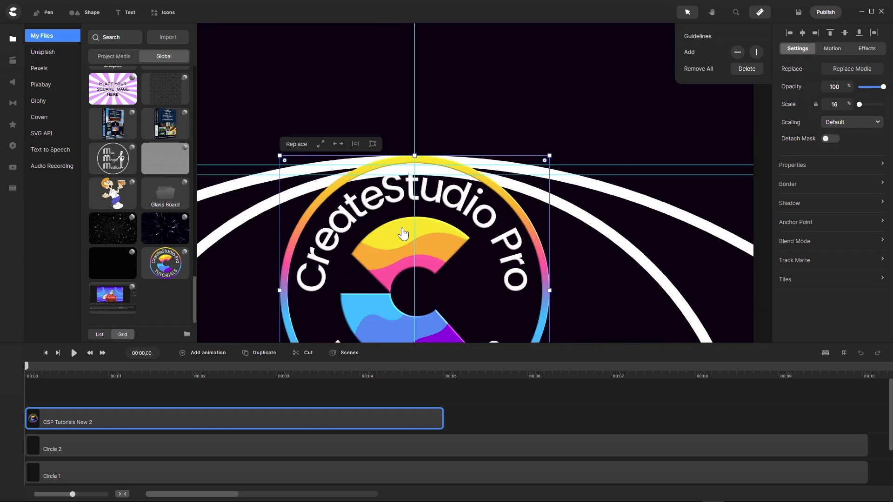
{"action": "left_click_drag", "start_coordinate": [399, 232], "coordinate": [401, 250]}
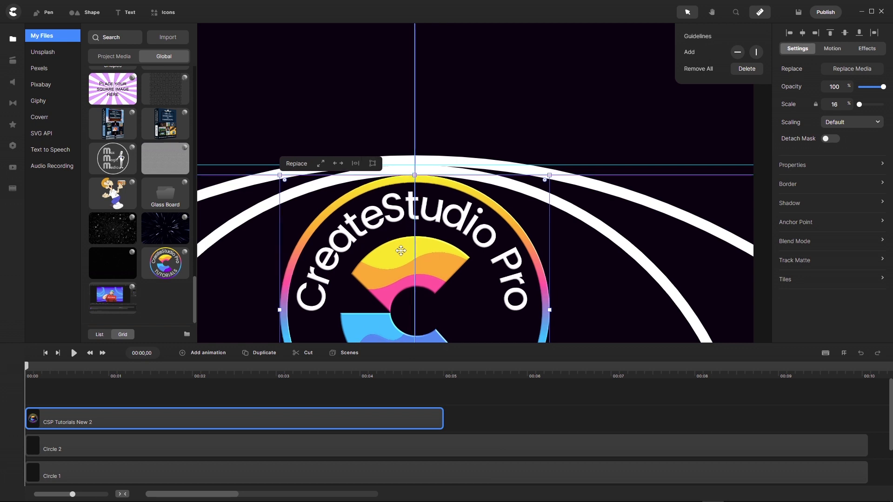
{"action": "scroll", "coordinate": [439, 240], "scroll_direction": "down", "scroll_amount": 5}
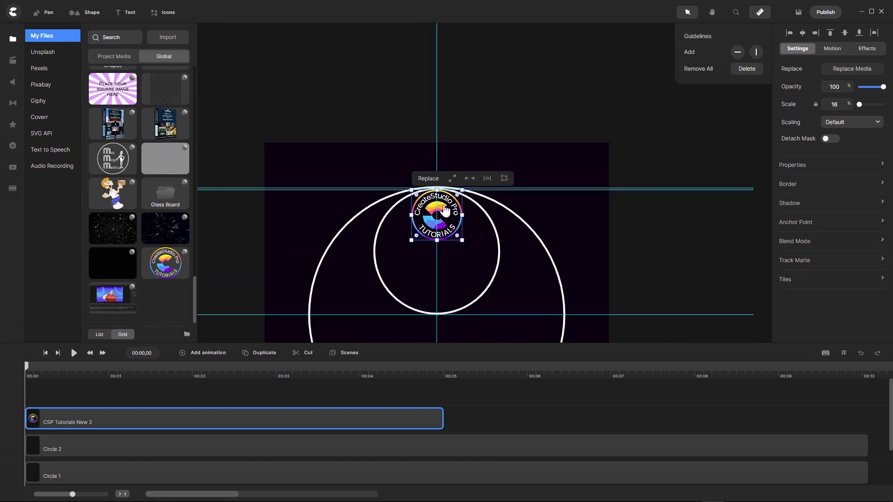
{"action": "scroll", "coordinate": [438, 241], "scroll_direction": "up", "scroll_amount": 5}
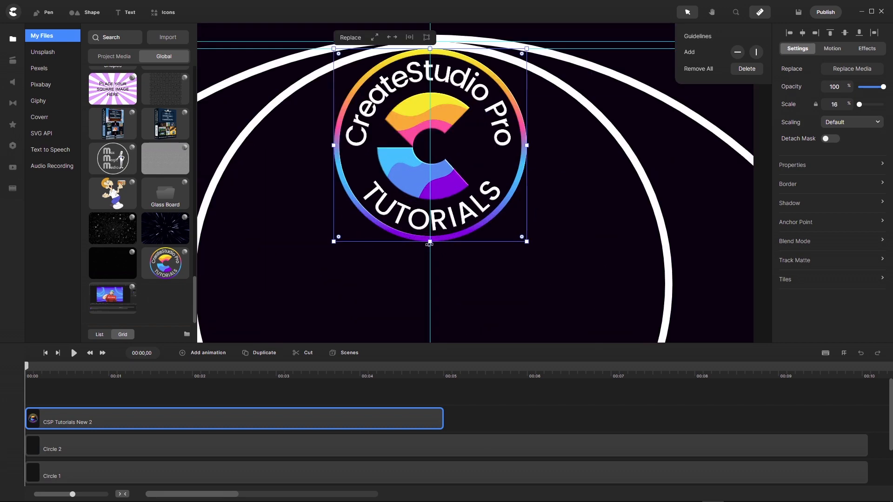
{"action": "scroll", "coordinate": [429, 243], "scroll_direction": "down", "scroll_amount": 4}
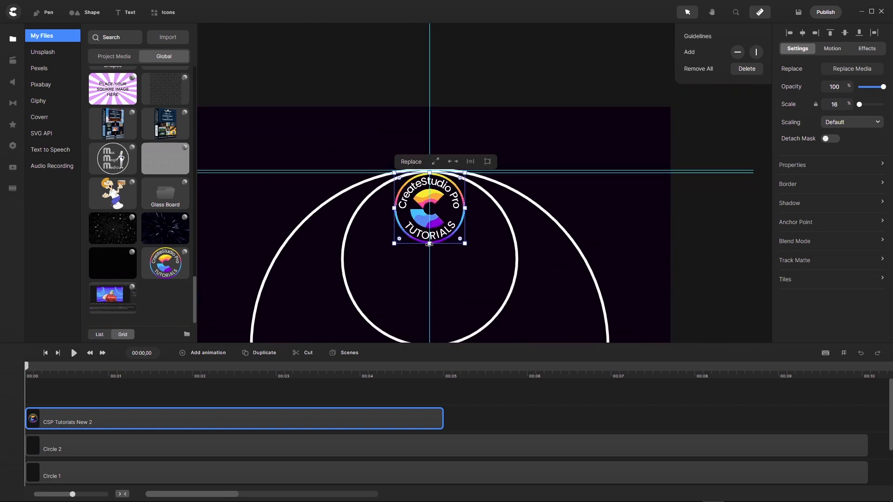
- Enlarge the logo to 18% and lower it so its top edge meets the inner edge of Circle 2's outline
{"action": "double_click", "coordinate": [836, 104]}
{"action": "type", "text": "18"}
{"action": "key", "text": "Return"}
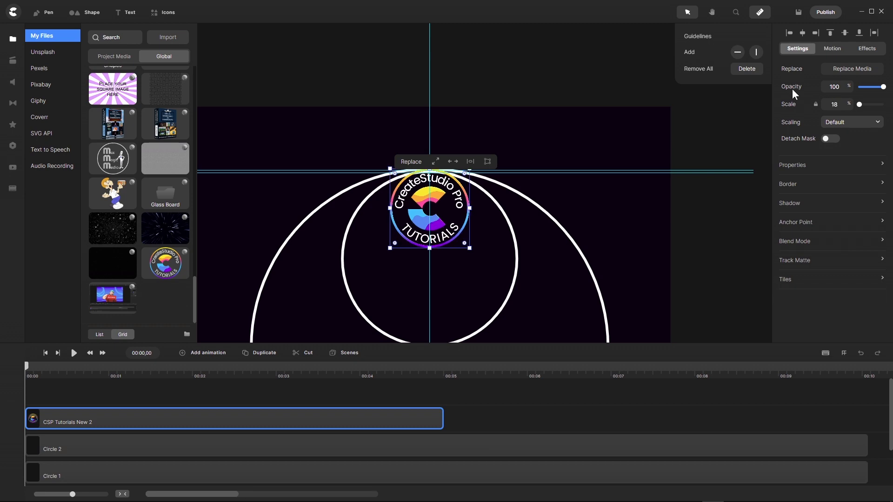
{"action": "scroll", "coordinate": [428, 219], "scroll_direction": "up", "scroll_amount": 4}
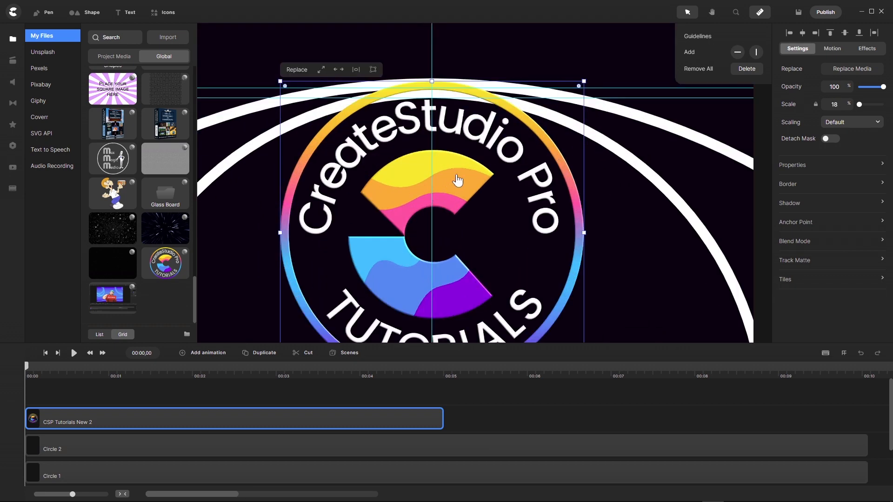
{"action": "left_click_drag", "start_coordinate": [450, 183], "coordinate": [447, 195]}
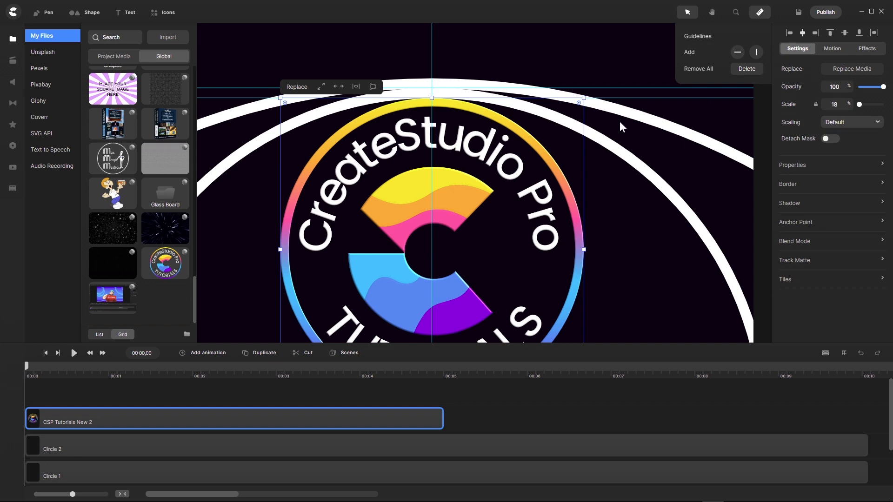
{"action": "scroll", "coordinate": [432, 101], "scroll_direction": "up", "scroll_amount": 5}
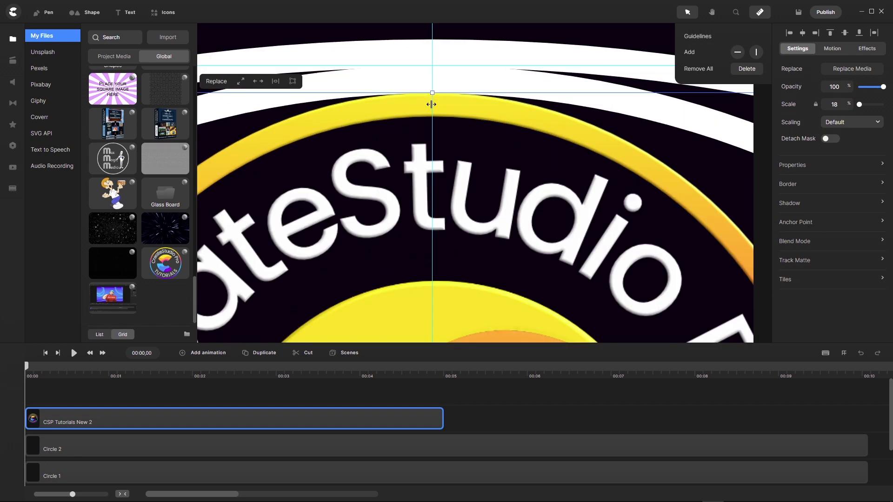
{"action": "scroll", "coordinate": [432, 101], "scroll_direction": "down", "scroll_amount": 1}
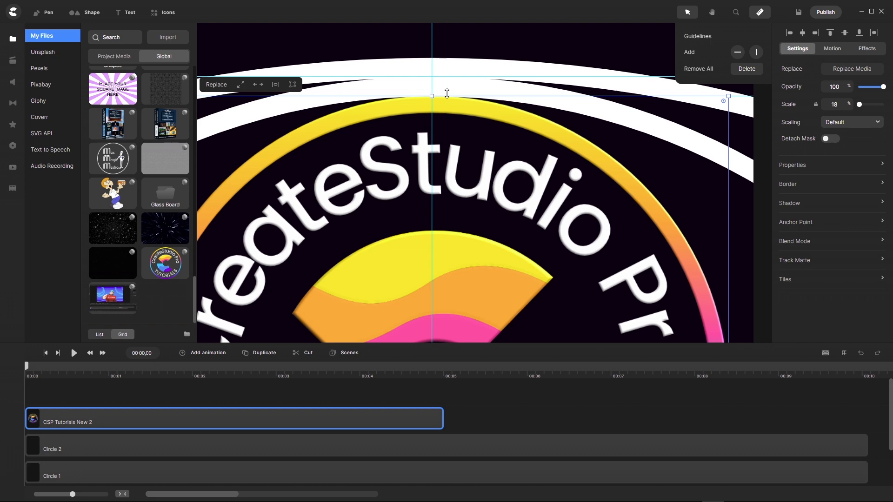
{"action": "scroll", "coordinate": [446, 93], "scroll_direction": "down", "scroll_amount": 10}
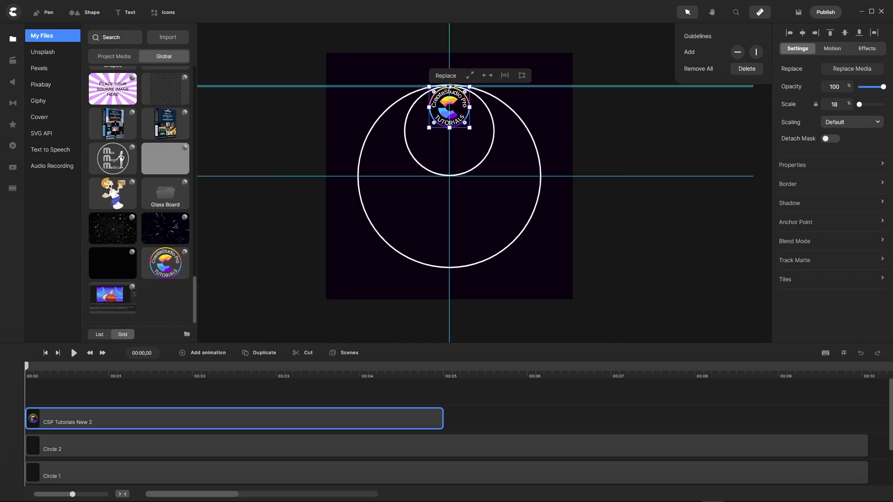
- Hide the guidelines and extend the logo layer's duration to match the end of the circle layers
{"action": "left_click", "coordinate": [760, 12]}
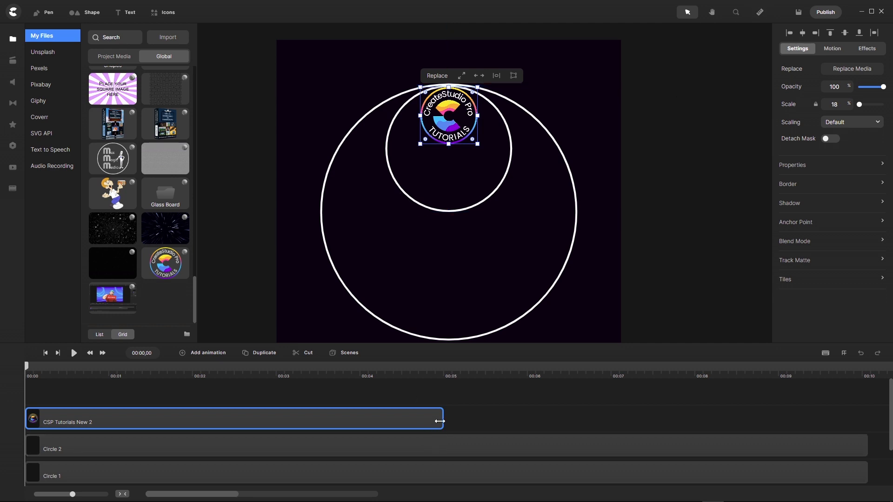
{"action": "left_click_drag", "start_coordinate": [445, 422], "coordinate": [865, 415]}
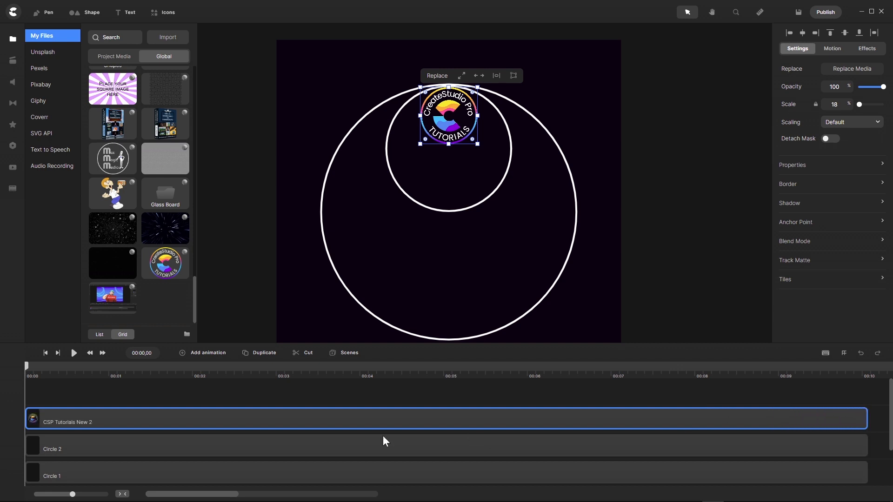
- Select the CSP Tutorials New 2, Circle 2 and Circle 1 layers together and group them
{"action": "scroll", "coordinate": [238, 411], "scroll_direction": "down", "scroll_amount": 2}
{"action": "scroll", "coordinate": [239, 415], "scroll_direction": "up", "scroll_amount": 2}
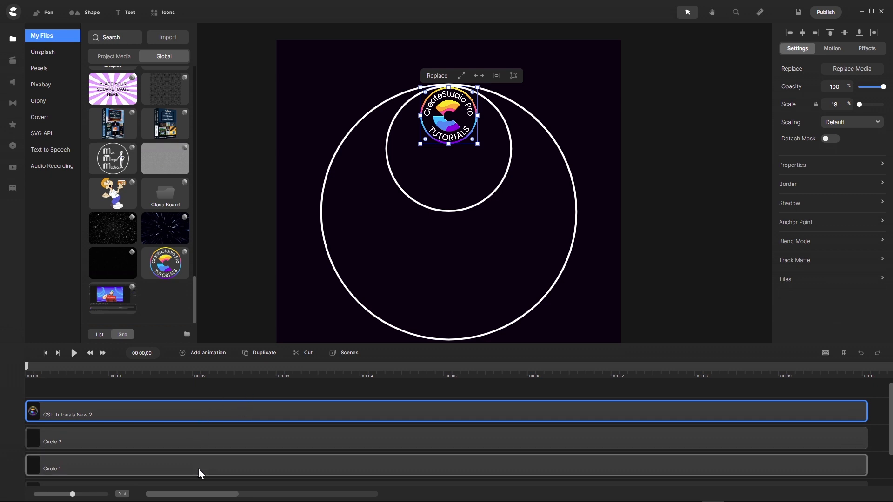
{"action": "left_click_drag", "start_coordinate": [222, 388], "coordinate": [177, 469]}
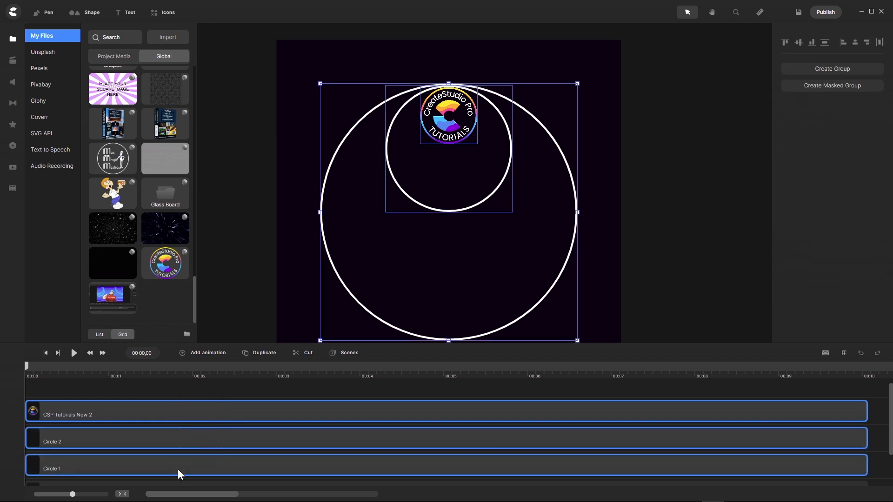
{"action": "key", "text": "ctrl+g"}
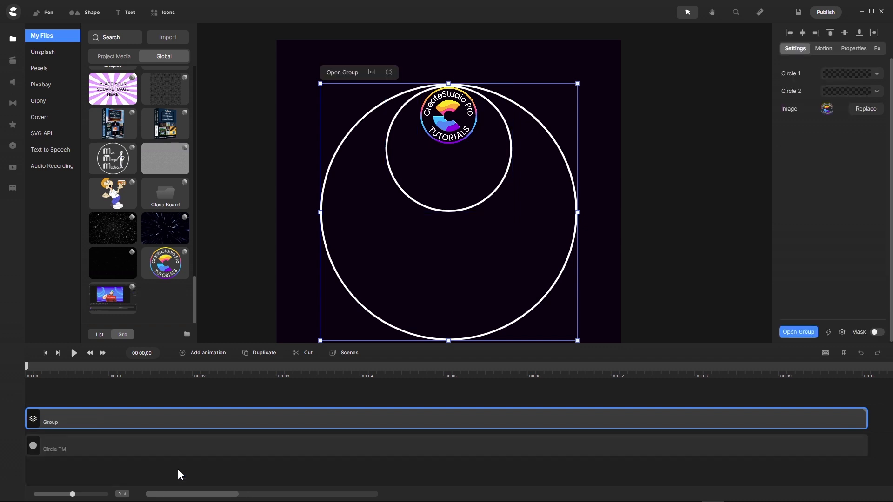
- Rename the new group layer as Circles plus Logo
{"action": "right_click", "coordinate": [57, 422]}
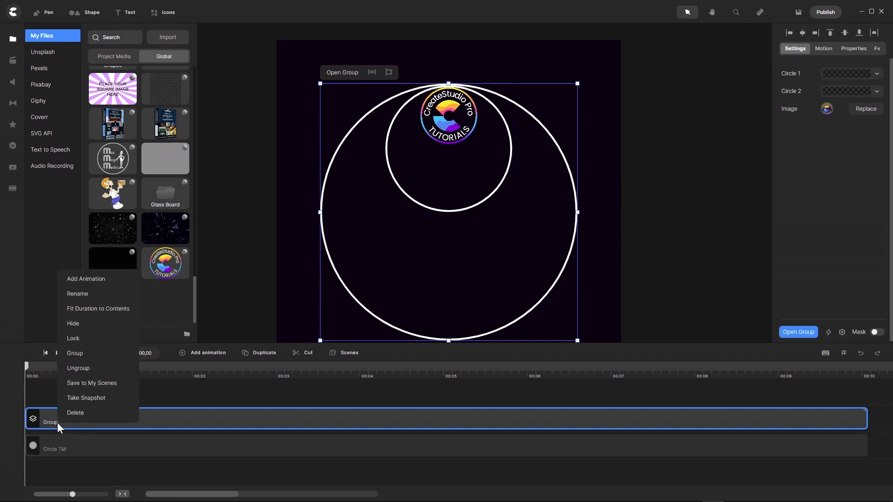
{"action": "left_click", "coordinate": [77, 294]}
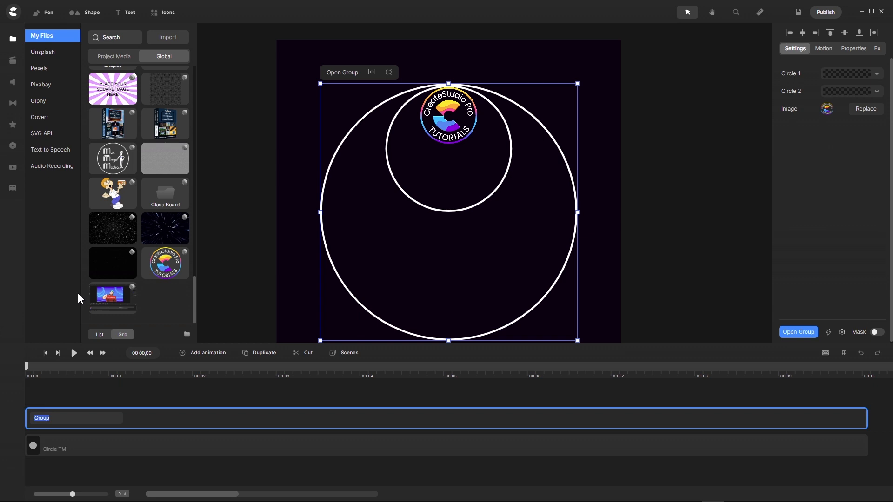
{"action": "type", "text": "Cir"}
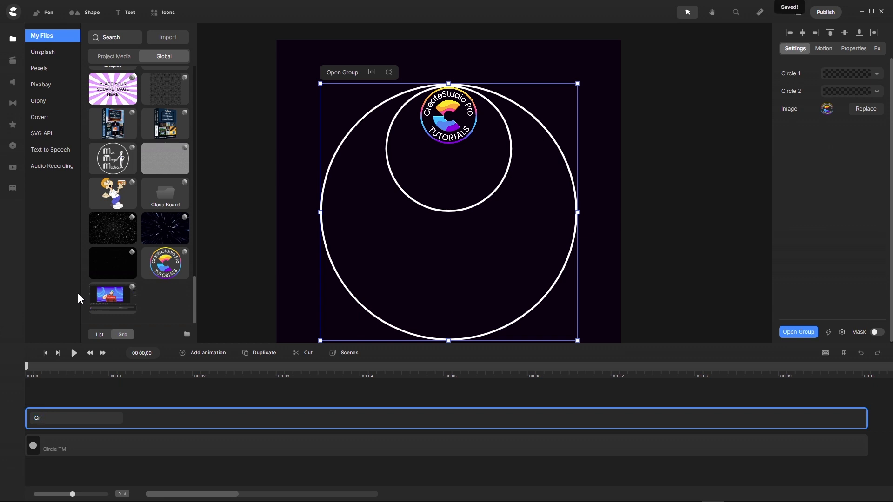
{"action": "type", "text": "cles"}
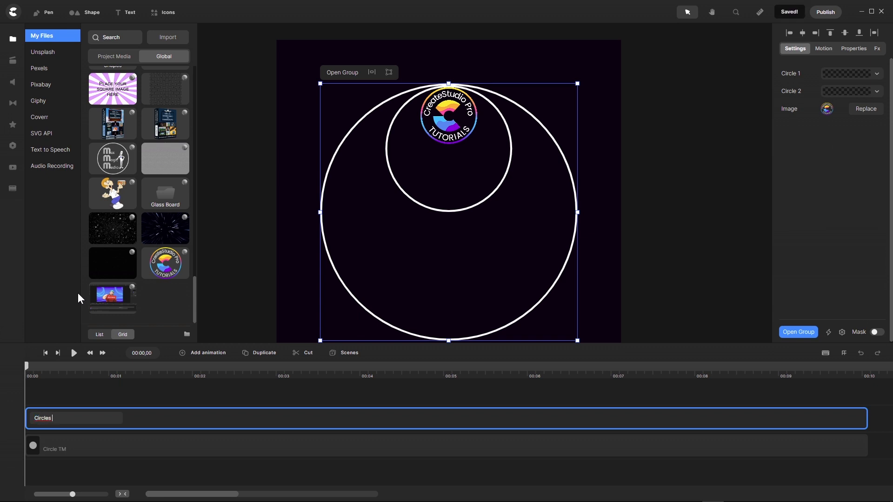
{"action": "type", "text": " plus "}
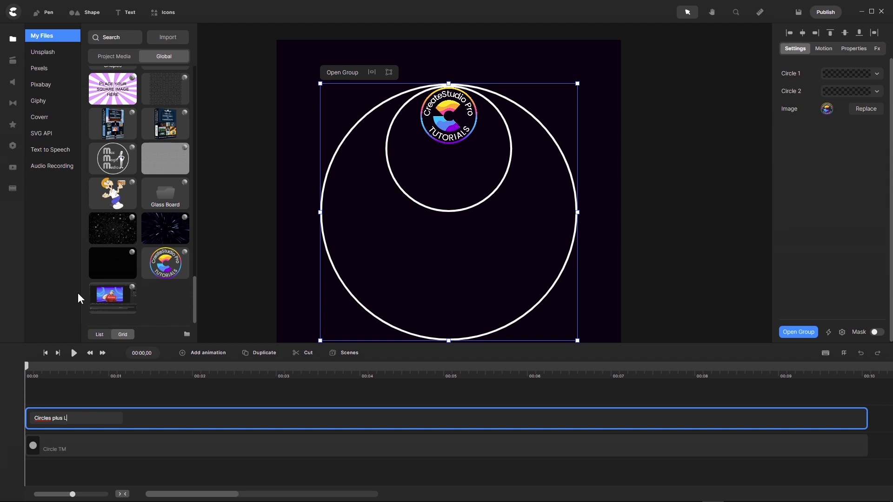
{"action": "type", "text": "Logo"}
{"action": "key", "text": "Return"}
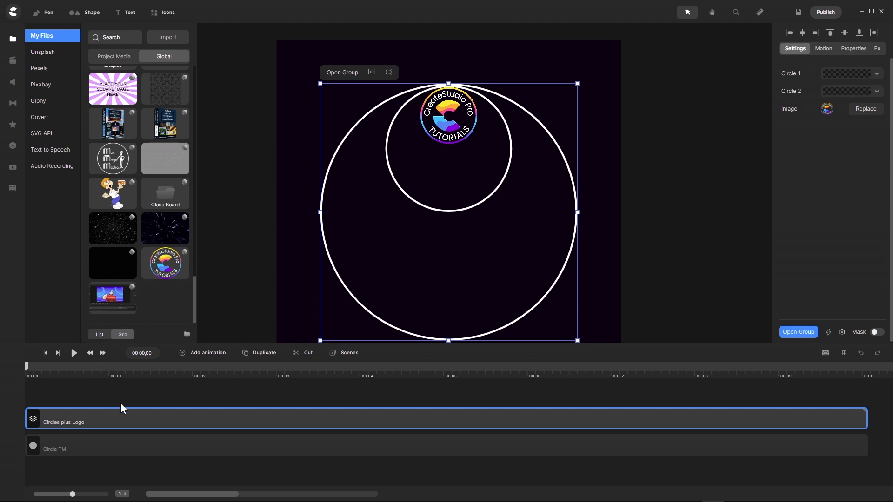
- Apply the Rotate preset as an In motion to the Circles plus Logo group
{"action": "scroll", "coordinate": [397, 194], "scroll_direction": "down", "scroll_amount": 3}
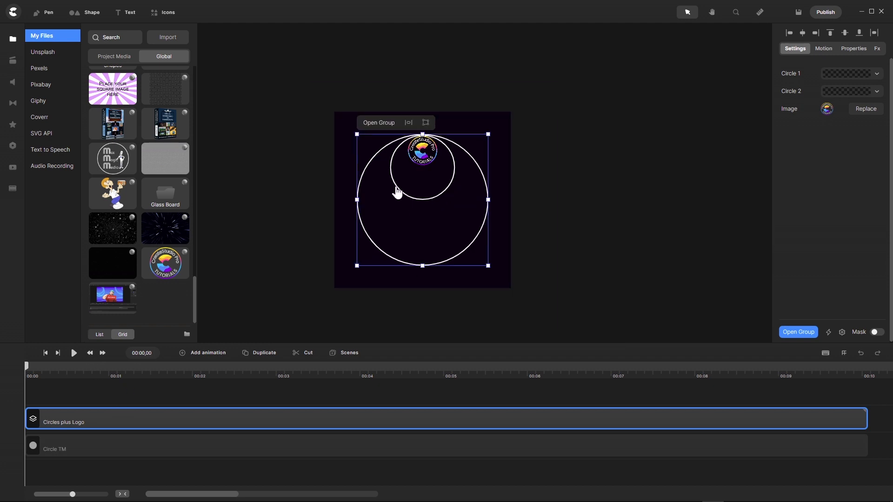
{"action": "scroll", "coordinate": [410, 221], "scroll_direction": "up", "scroll_amount": 3}
{"action": "scroll", "coordinate": [411, 222], "scroll_direction": "down", "scroll_amount": 2}
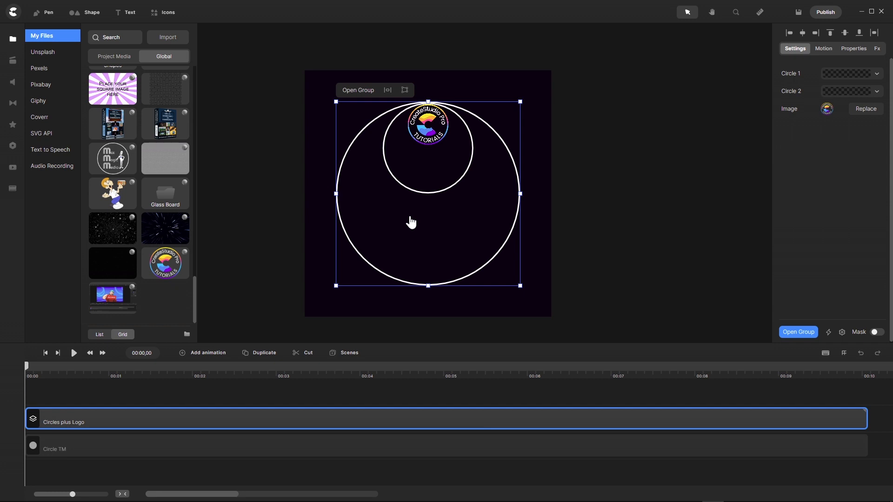
{"action": "scroll", "coordinate": [410, 222], "scroll_direction": "up", "scroll_amount": 2}
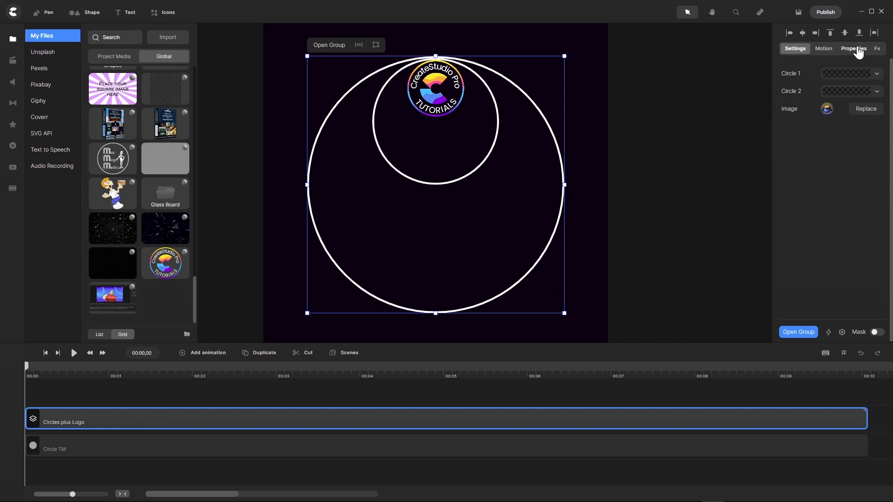
{"action": "left_click", "coordinate": [825, 49]}
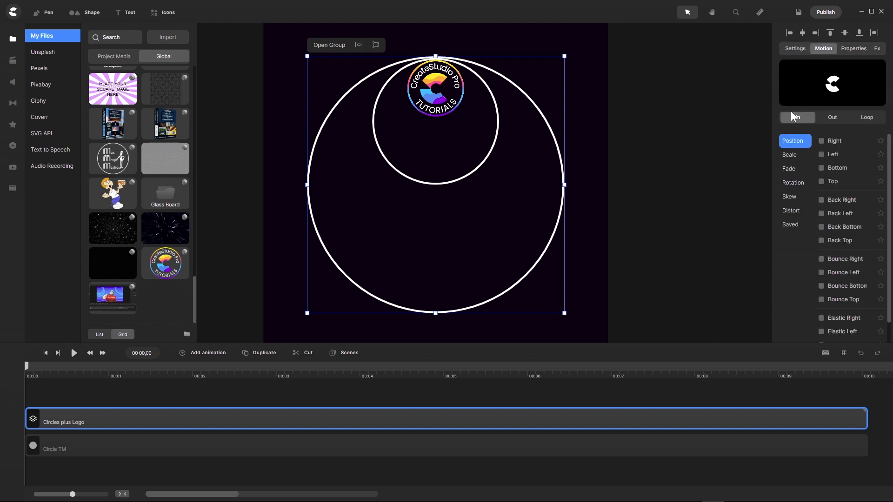
{"action": "left_click", "coordinate": [796, 184]}
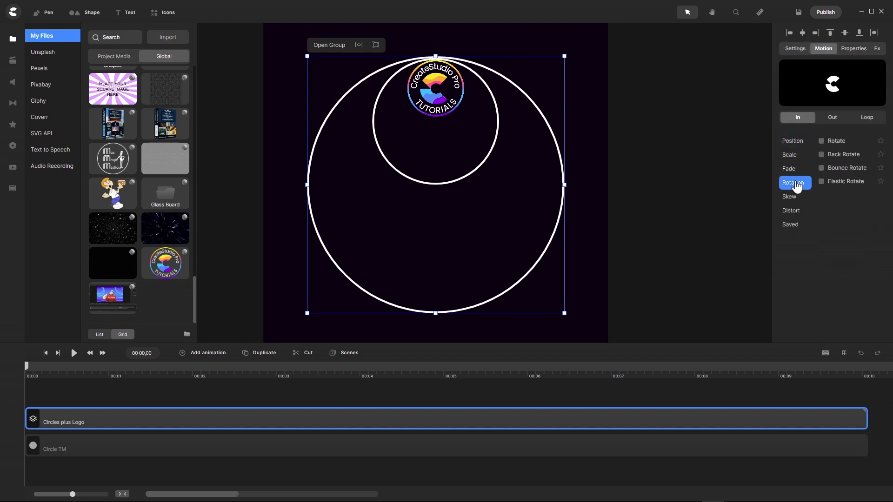
{"action": "left_click", "coordinate": [821, 141]}
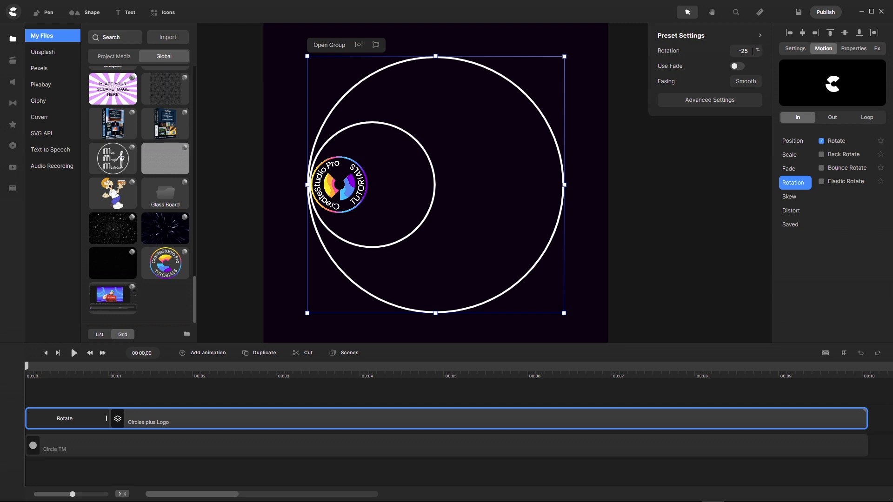
- Set the Circles plus Logo group's Rotate preset rotation to -300% and extend the motion to the 6-second mark
{"action": "left_click_drag", "start_coordinate": [752, 51], "coordinate": [730, 53]}
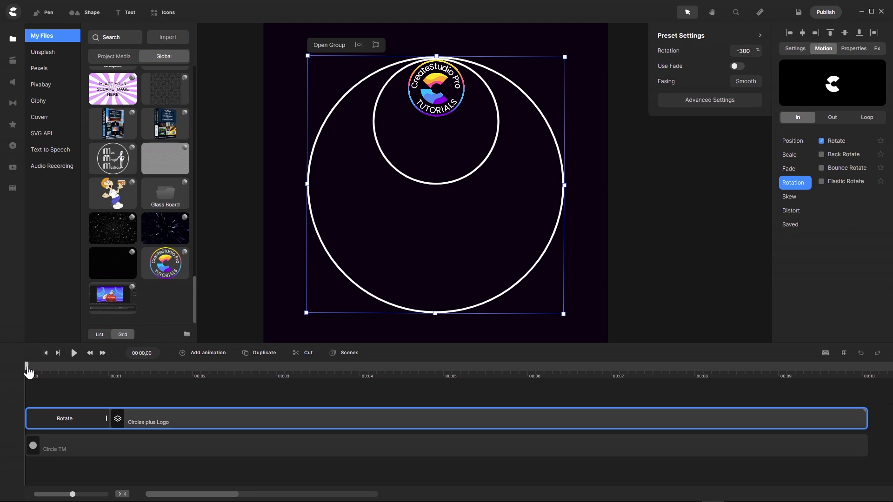
{"action": "left_click_drag", "start_coordinate": [28, 372], "coordinate": [529, 388]}
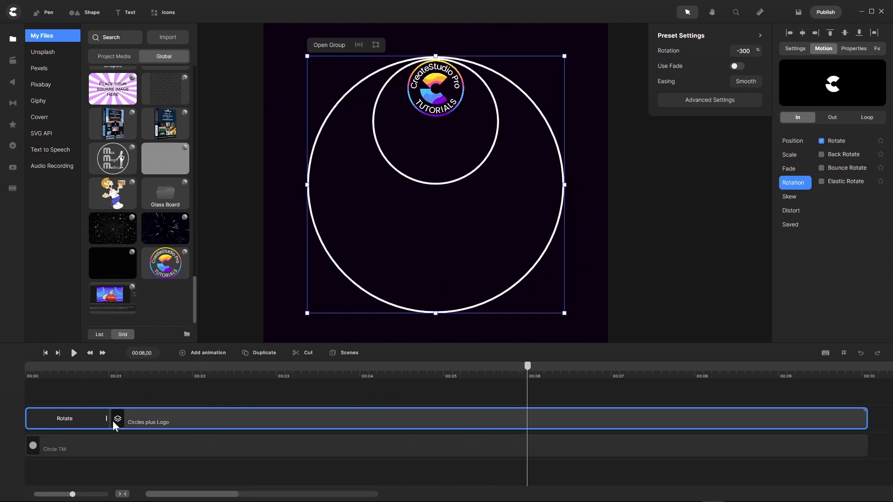
{"action": "left_click_drag", "start_coordinate": [106, 420], "coordinate": [525, 419]}
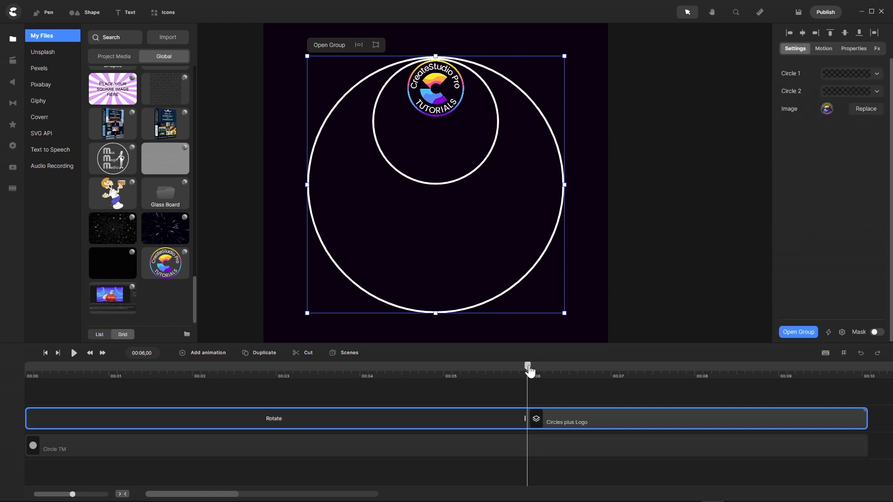
- Set the Circles plus Logo group's Rotation property to 0° at the start of the timeline
{"action": "left_click_drag", "start_coordinate": [529, 370], "coordinate": [16, 381]}
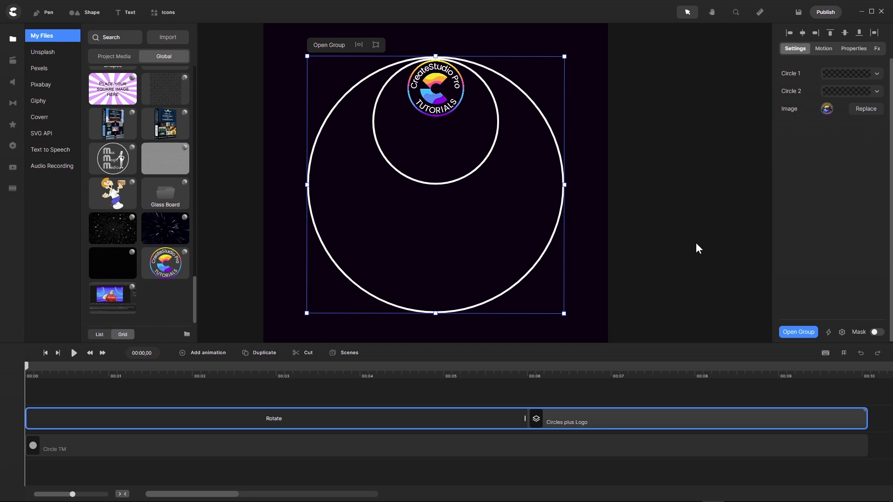
{"action": "left_click", "coordinate": [853, 49]}
{"action": "double_click", "coordinate": [838, 134]}
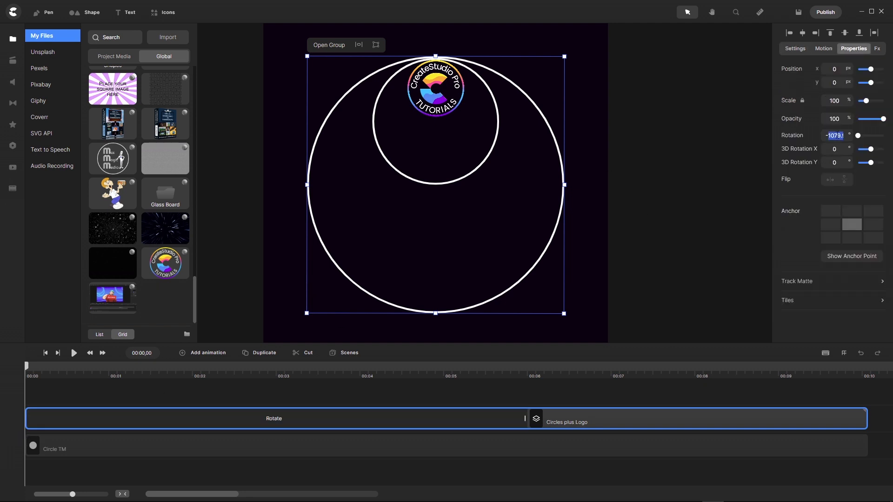
{"action": "type", "text": "0"}
{"action": "key", "text": "Return"}
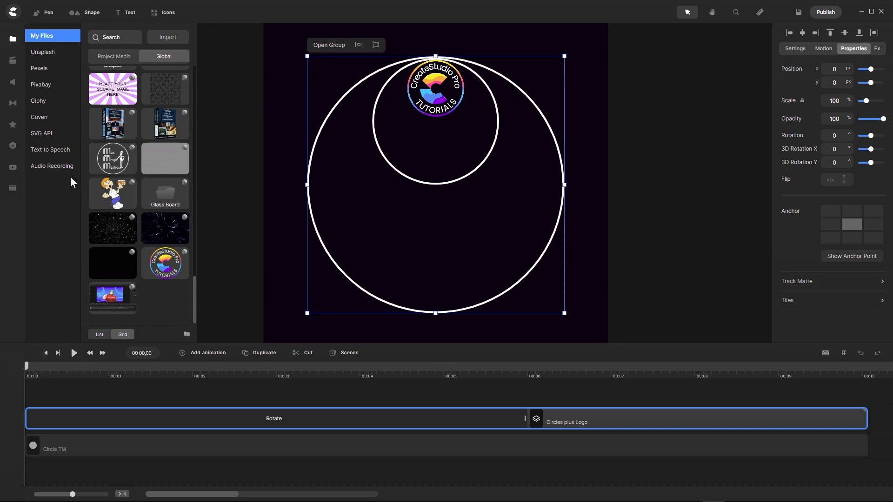
- Hide the media library and play the group's rotation from the start to check its motion
{"action": "left_click", "coordinate": [12, 42]}
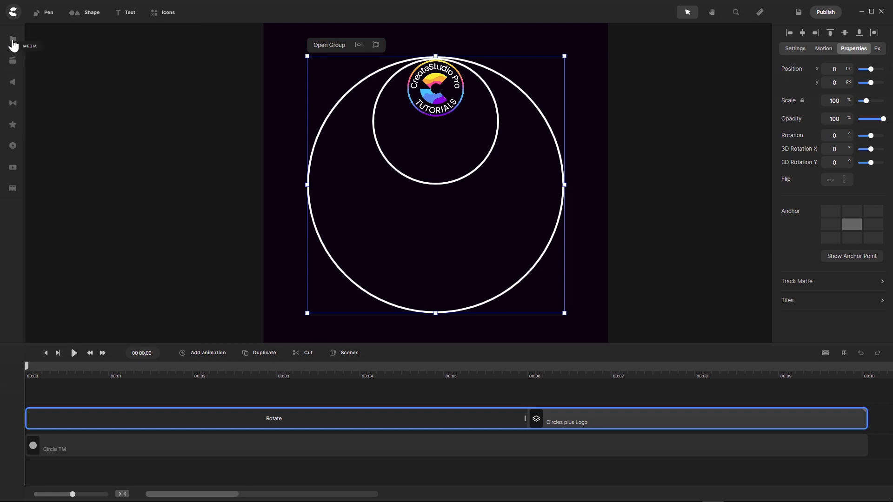
{"action": "left_click", "coordinate": [73, 354]}
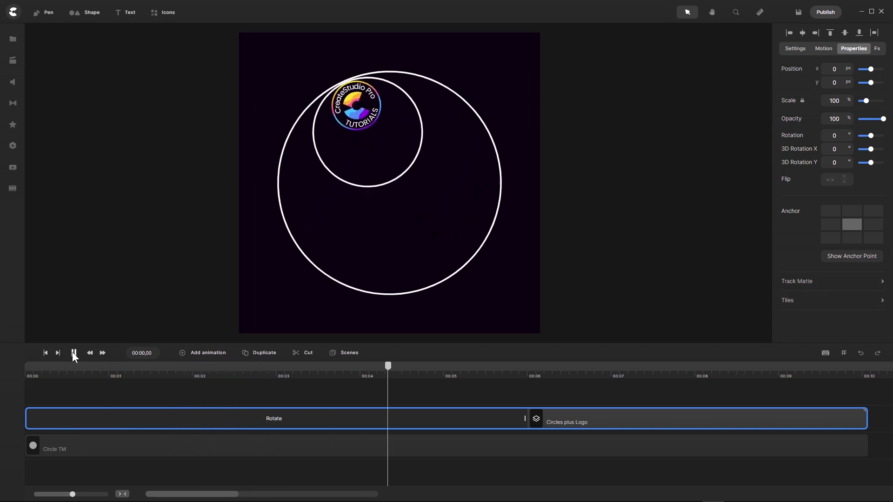
{"action": "left_click", "coordinate": [74, 356]}
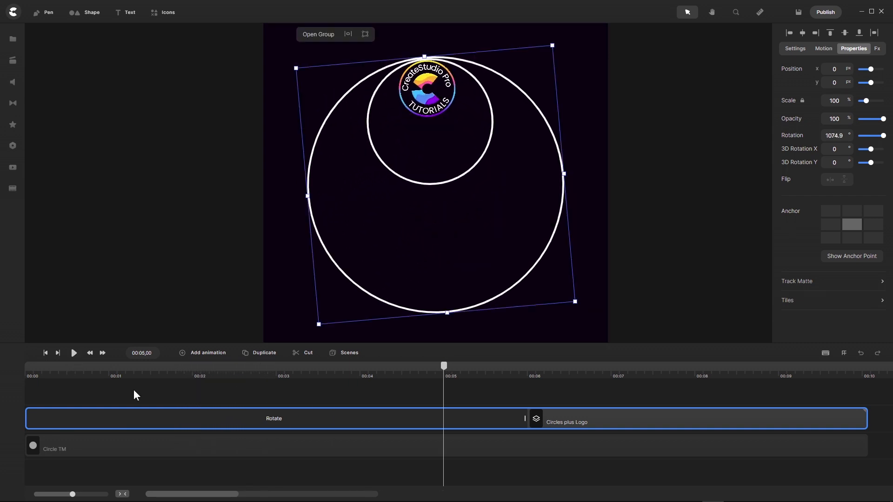
- Change the easing of the group's Rotate motion to Linear with the In & Out option
{"action": "left_click", "coordinate": [205, 421]}
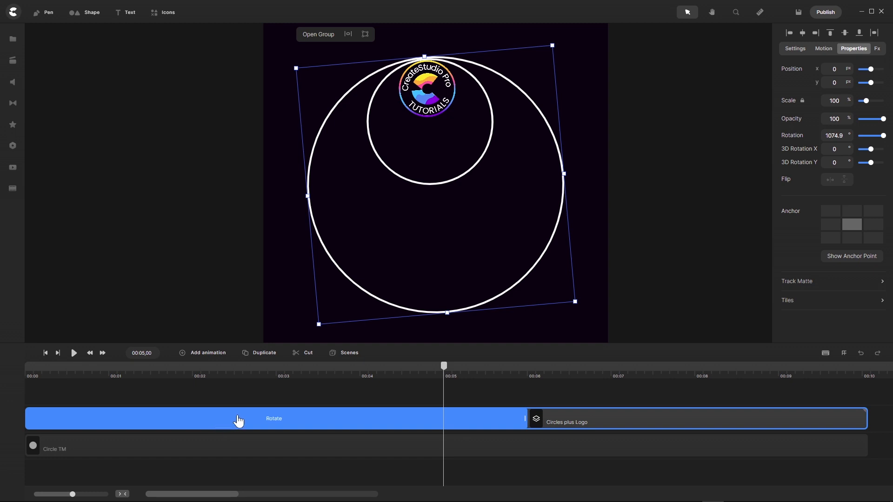
{"action": "left_click", "coordinate": [238, 421]}
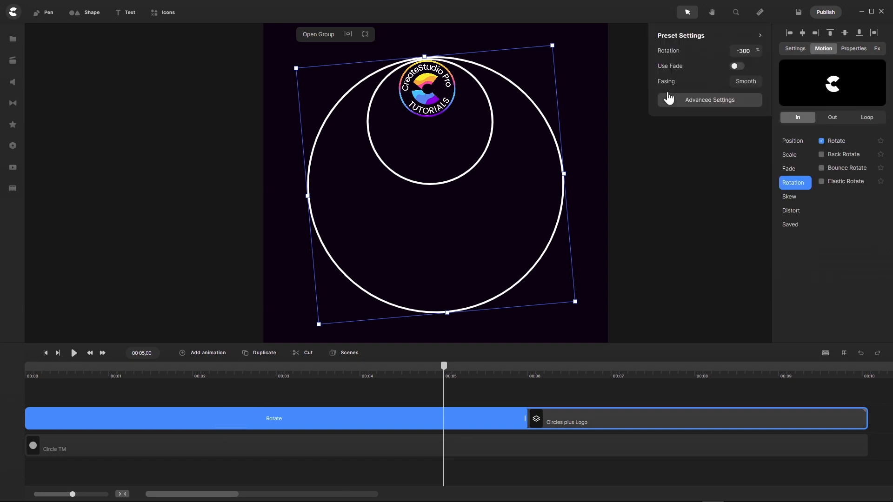
{"action": "left_click", "coordinate": [745, 81]}
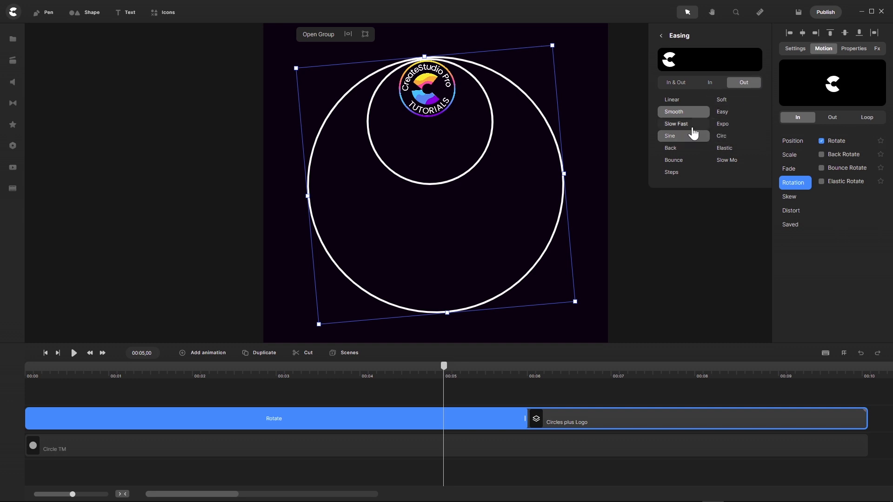
{"action": "left_click", "coordinate": [678, 86]}
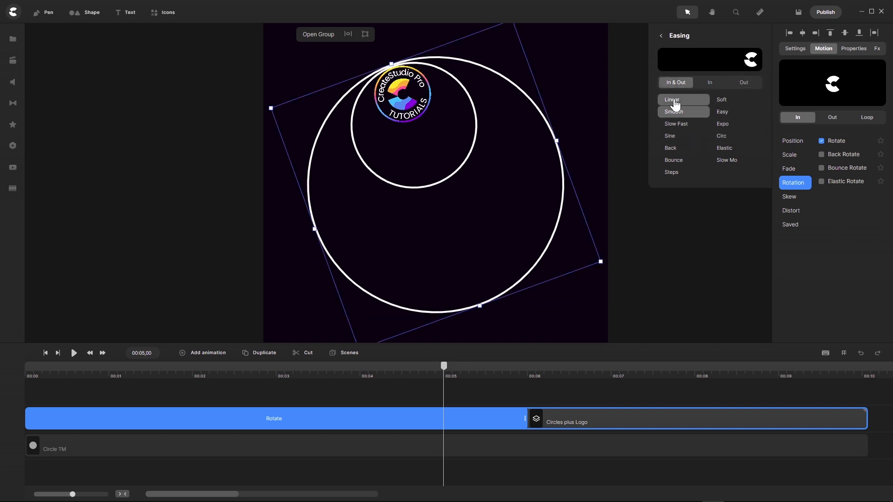
{"action": "left_click", "coordinate": [674, 104]}
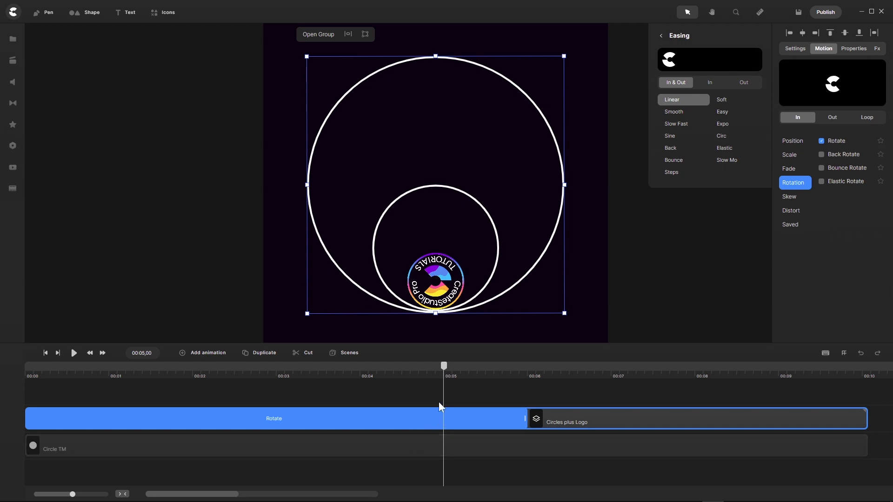
- Reset the group's Rotation property to exactly 0° at time 00:00 following the easing change
{"action": "left_click_drag", "start_coordinate": [442, 368], "coordinate": [19, 393]}
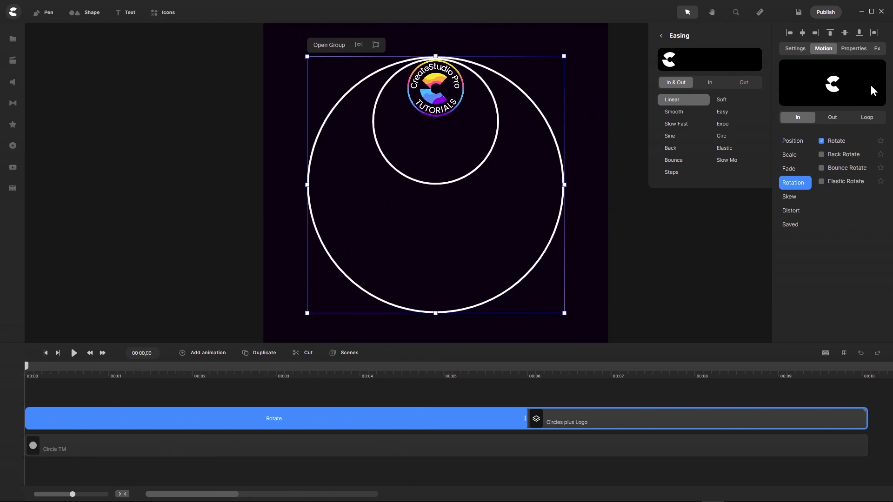
{"action": "left_click", "coordinate": [854, 49]}
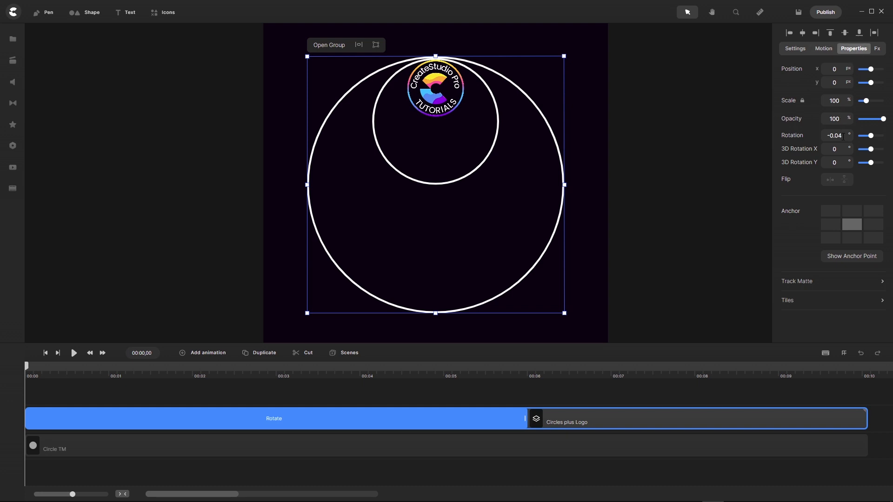
{"action": "left_click_drag", "start_coordinate": [843, 137], "coordinate": [790, 133]}
{"action": "type", "text": "0"}
{"action": "key", "text": "Return"}
- Play the linear rotation twice from the start and scrub through the first second to examine the group's turning
{"action": "left_click", "coordinate": [73, 353]}
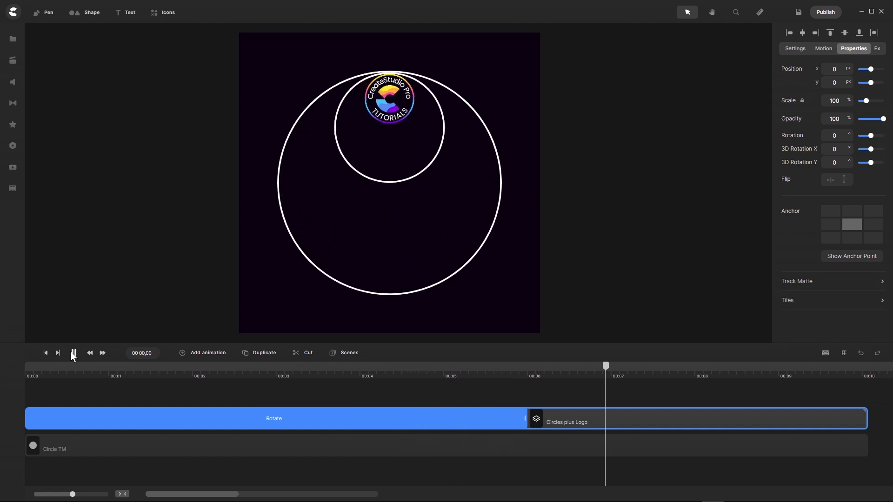
{"action": "left_click", "coordinate": [73, 354]}
{"action": "left_click", "coordinate": [46, 354]}
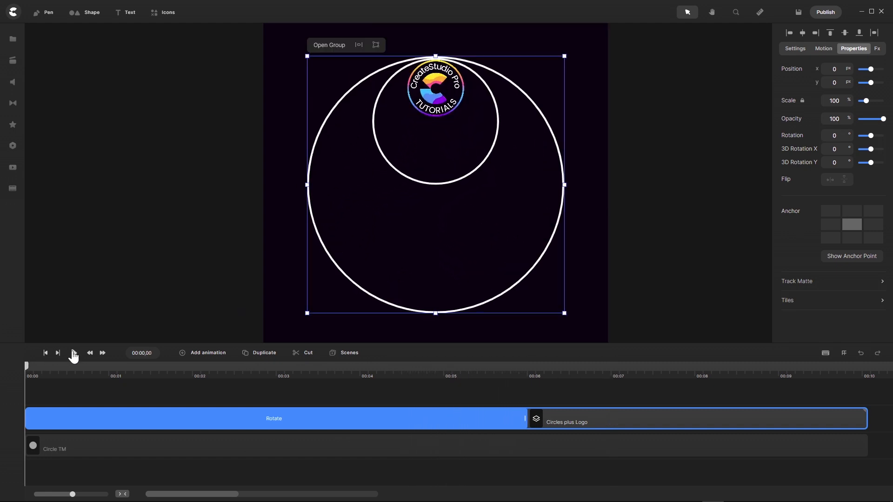
{"action": "left_click", "coordinate": [74, 353]}
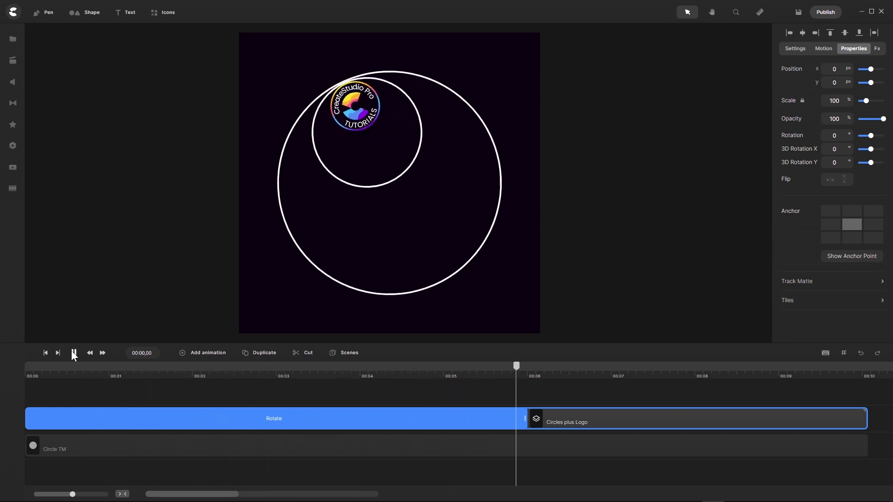
{"action": "left_click", "coordinate": [74, 353]}
{"action": "left_click_drag", "start_coordinate": [537, 368], "coordinate": [22, 384]}
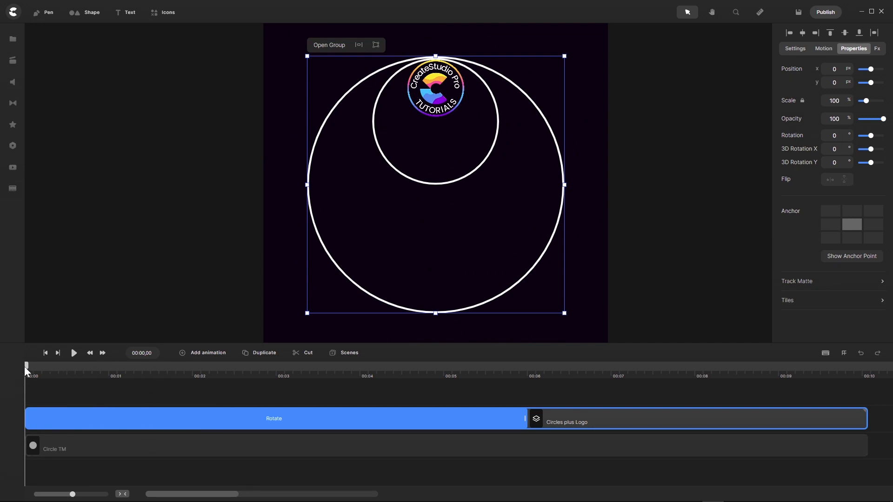
{"action": "left_click_drag", "start_coordinate": [27, 372], "coordinate": [109, 383]}
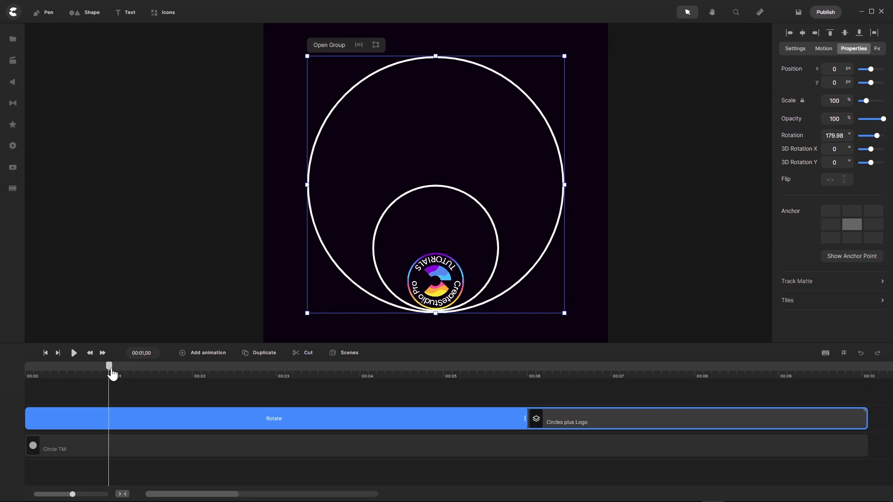
{"action": "left_click_drag", "start_coordinate": [112, 372], "coordinate": [26, 370]}
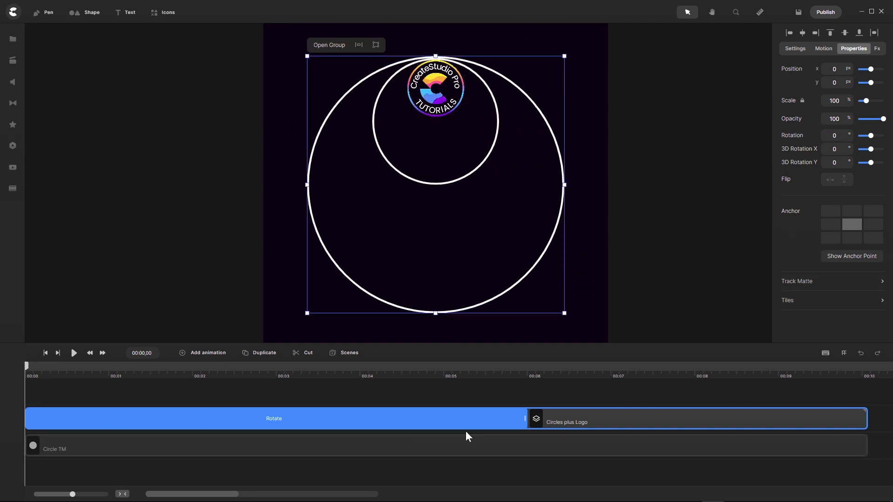
- Open the Circles plus Logo group and apply the Rotate preset as an In motion to the CSP Tutorials New 2 layer
{"action": "double_click", "coordinate": [567, 421]}
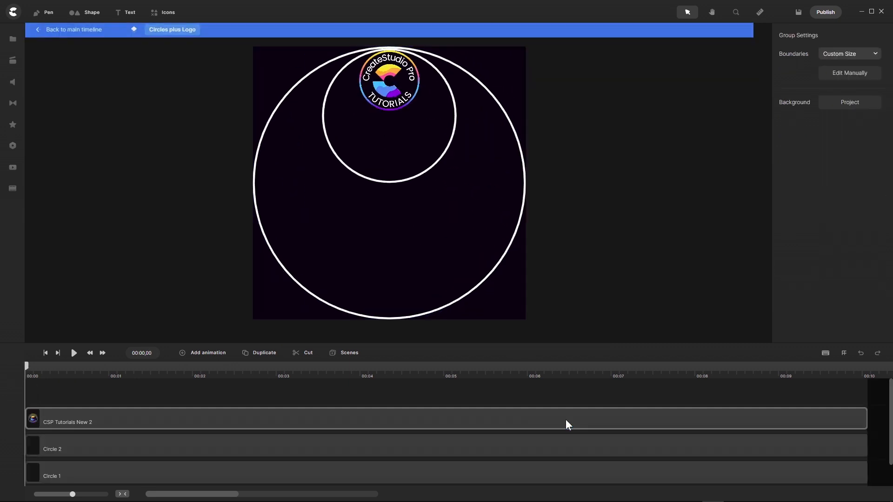
{"action": "left_click", "coordinate": [168, 416]}
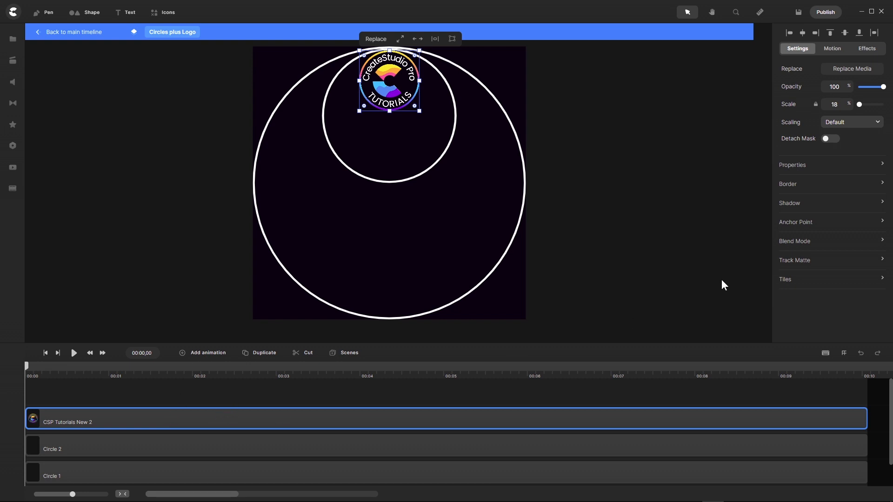
{"action": "left_click", "coordinate": [833, 49]}
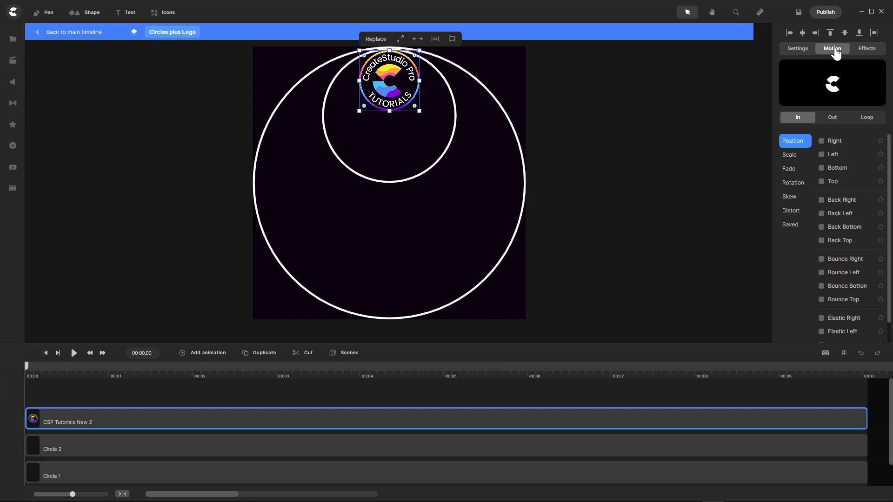
{"action": "left_click", "coordinate": [790, 184]}
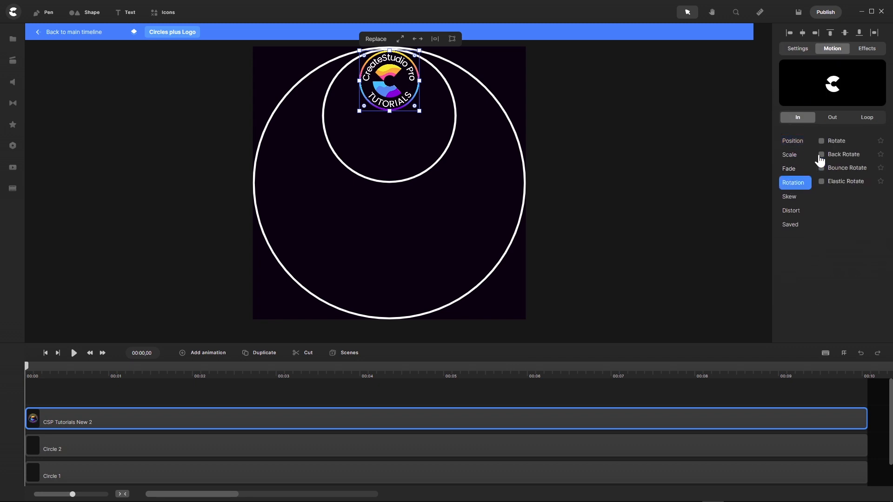
{"action": "left_click", "coordinate": [821, 142]}
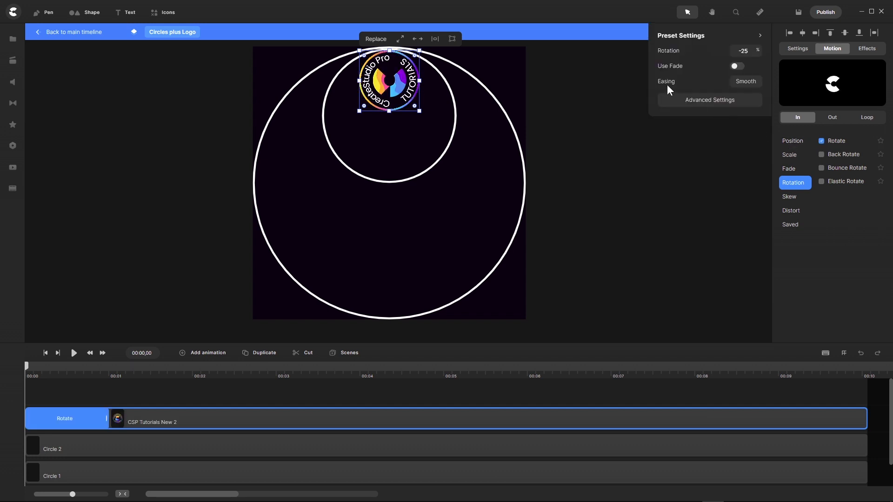
- Set the easing of the logo layer's Rotate motion to Linear with the In & Out option
{"action": "left_click", "coordinate": [748, 85]}
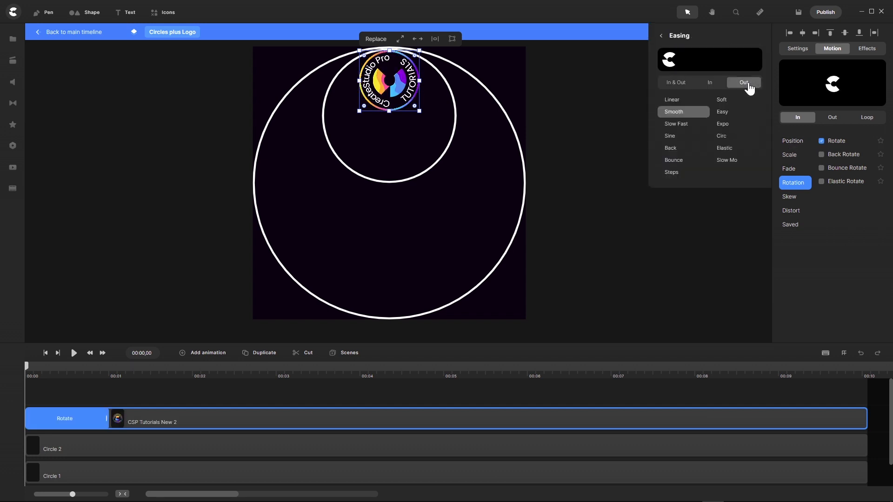
{"action": "left_click", "coordinate": [675, 85]}
{"action": "left_click", "coordinate": [672, 99]}
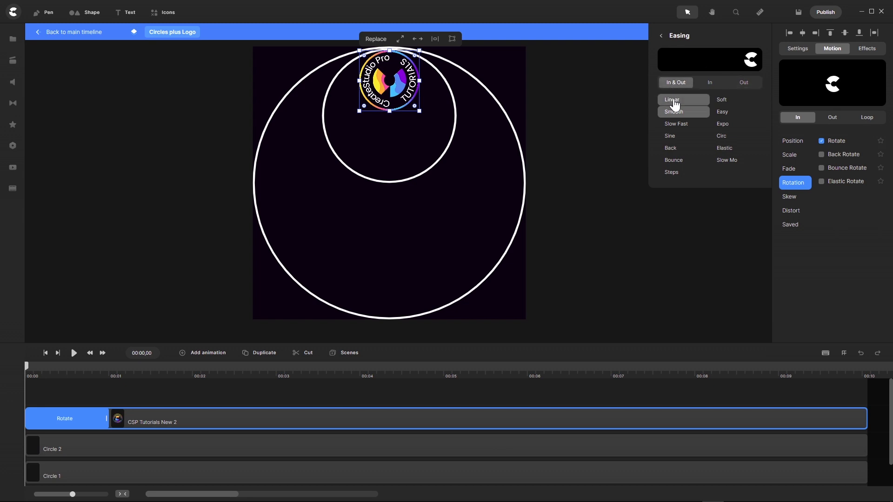
- Set the logo layer's Rotate preset rotation to 300% and extend the motion to the 6-second mark
{"action": "left_click", "coordinate": [661, 36]}
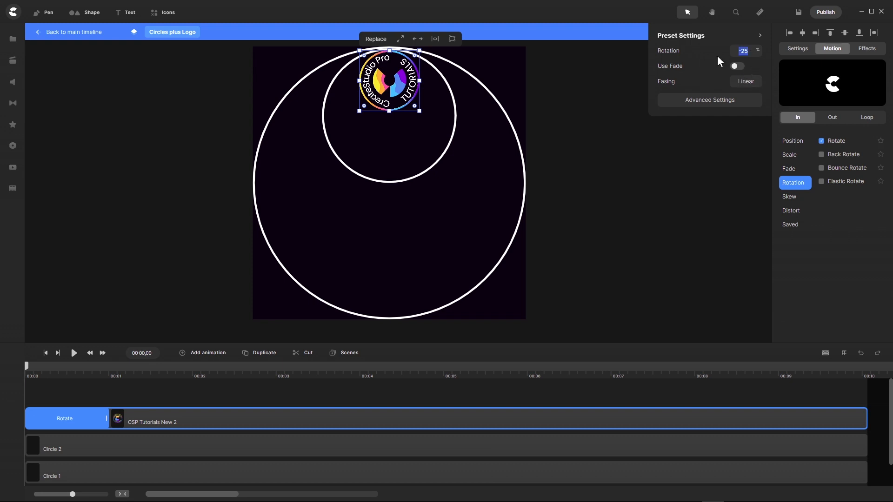
{"action": "type", "text": "300"}
{"action": "key", "text": "Return"}
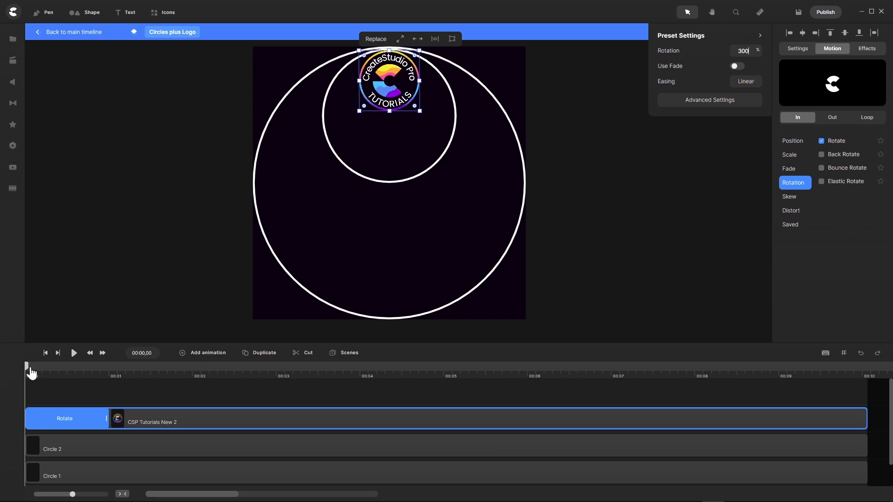
{"action": "left_click_drag", "start_coordinate": [27, 372], "coordinate": [527, 406]}
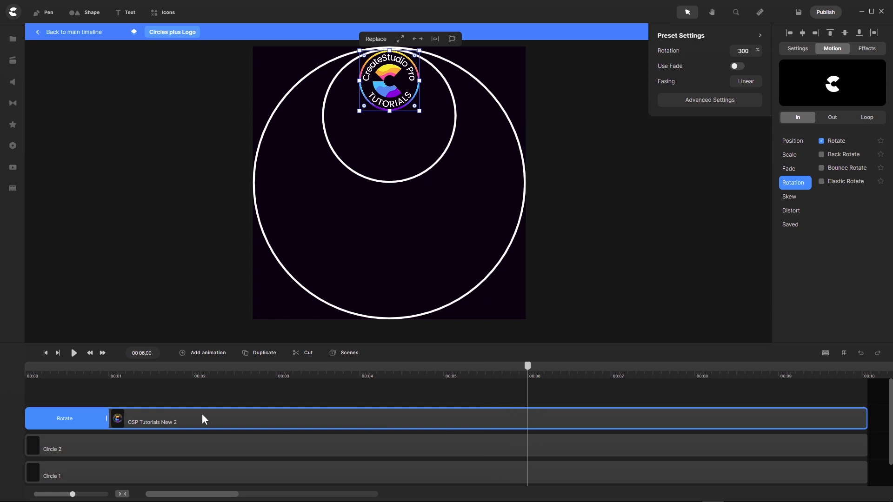
{"action": "left_click_drag", "start_coordinate": [108, 419], "coordinate": [526, 431]}
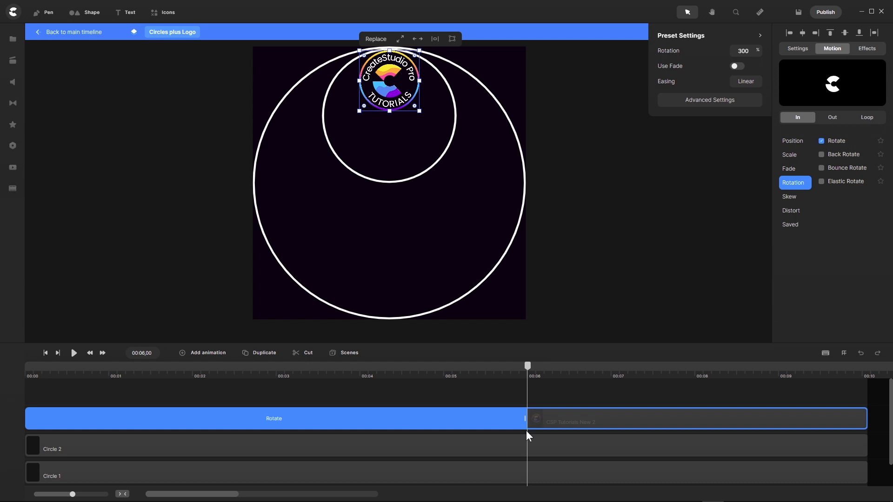
- Set the CSP Tutorials New 2 layer's rotation property to 0° at the start of the timeline
{"action": "left_click_drag", "start_coordinate": [528, 369], "coordinate": [10, 383]}
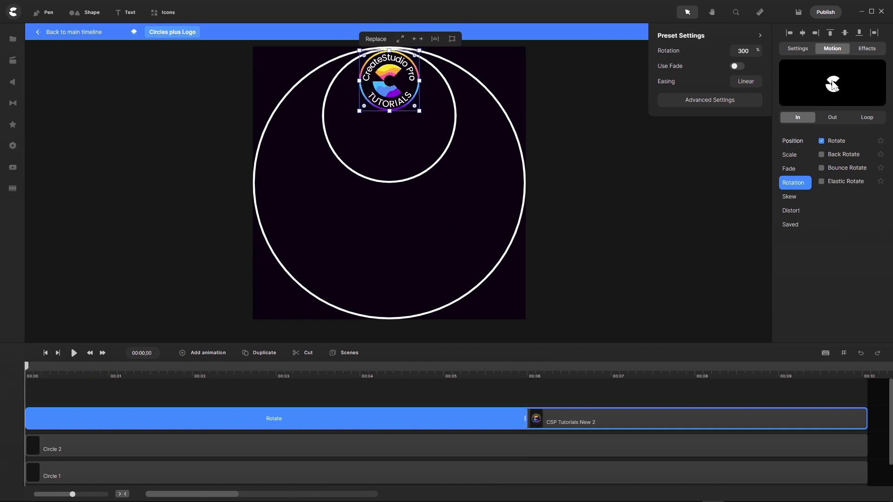
{"action": "left_click", "coordinate": [797, 48]}
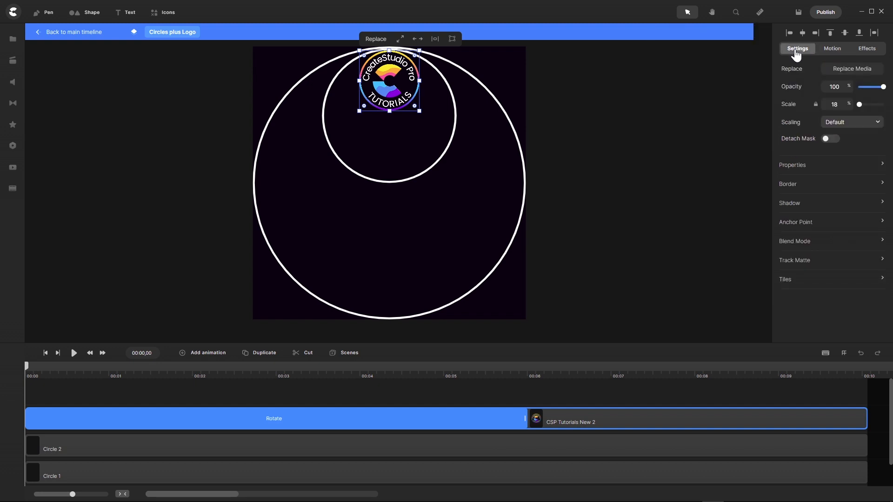
{"action": "left_click", "coordinate": [882, 165]}
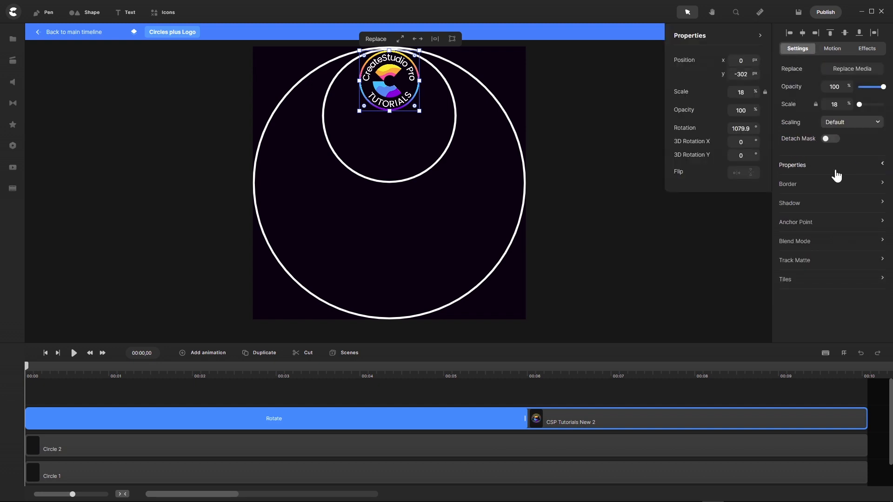
{"action": "left_click", "coordinate": [746, 129]}
{"action": "type", "text": "0"}
- Return to the main timeline, play the animation and scrub past the 4-second mark to examine the logo's orientation
{"action": "left_click", "coordinate": [69, 33]}
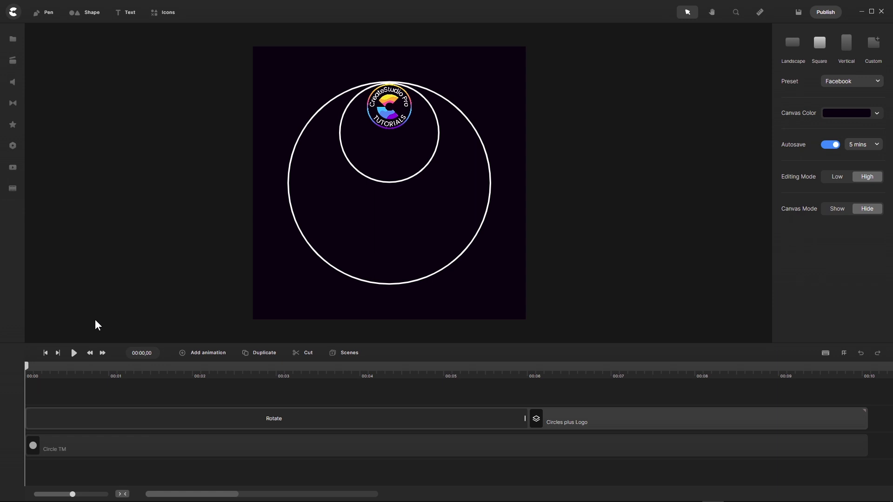
{"action": "left_click", "coordinate": [75, 354]}
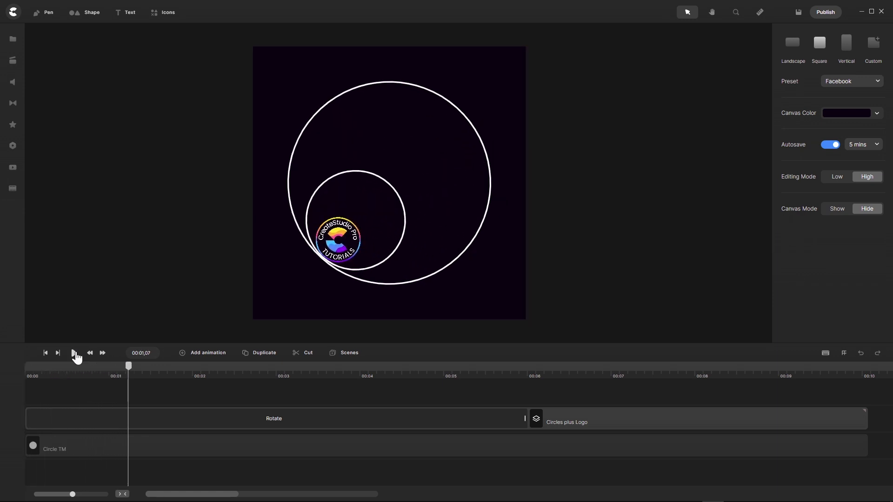
{"action": "left_click_drag", "start_coordinate": [132, 370], "coordinate": [389, 395]}
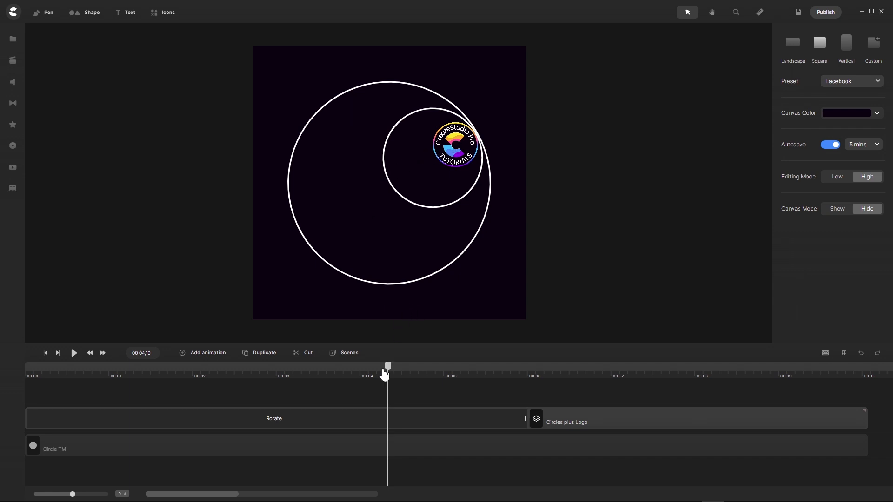
- At 00:04,15, add a Position animation with Soft In & Out easing to Circle 2 inside the Circles plus Logo group
{"action": "left_click_drag", "start_coordinate": [391, 370], "coordinate": [402, 374]}
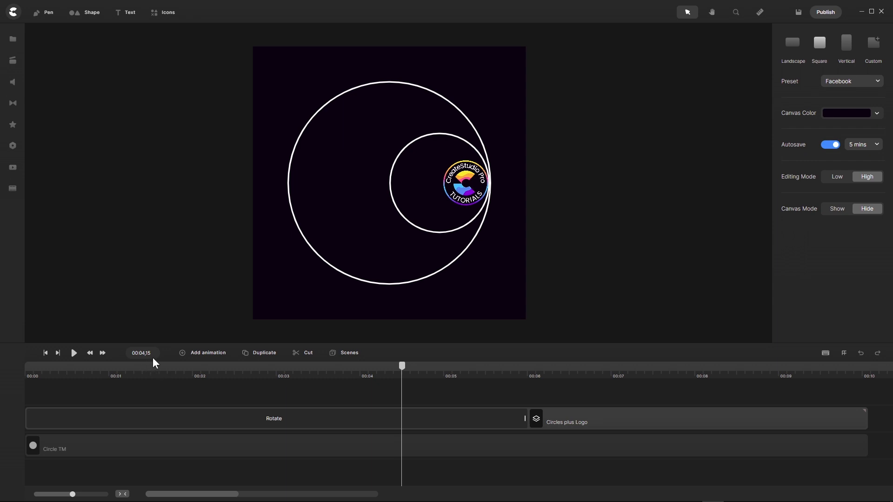
{"action": "double_click", "coordinate": [568, 418]}
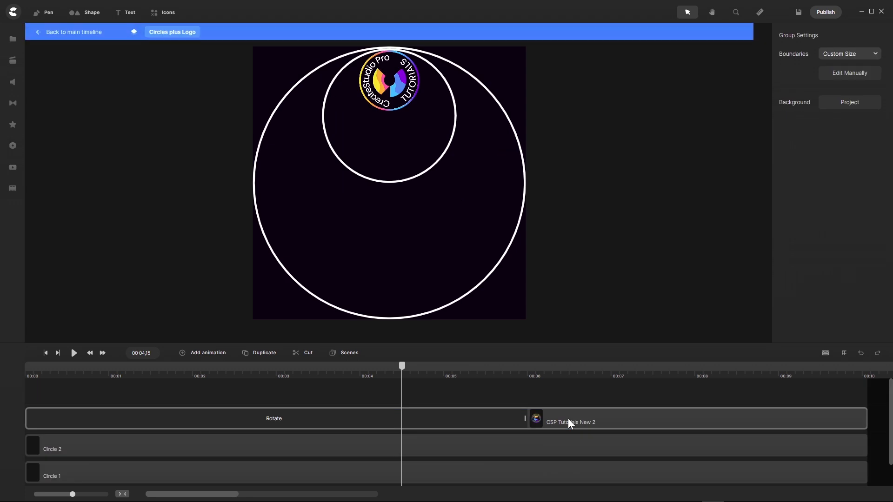
{"action": "left_click", "coordinate": [389, 449]}
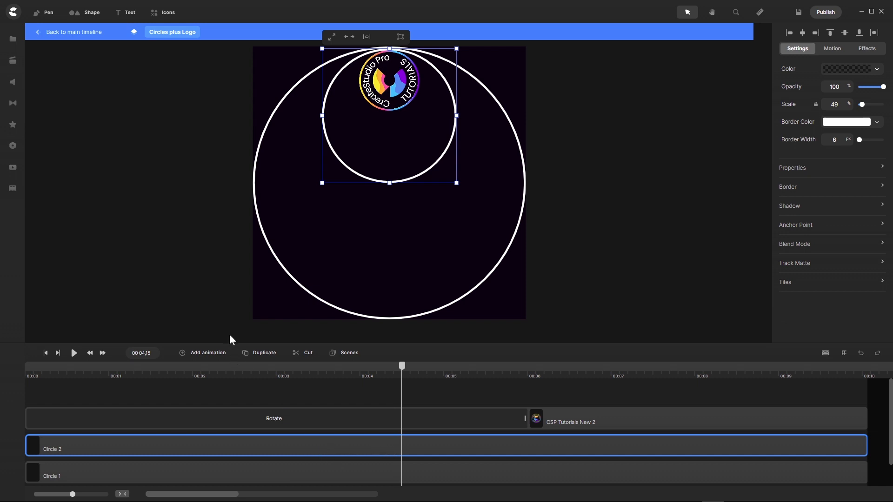
{"action": "left_click", "coordinate": [182, 357]}
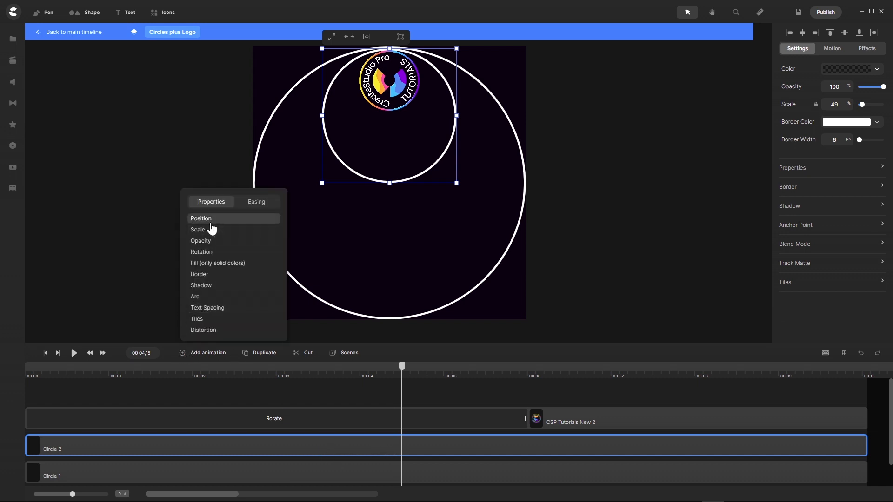
{"action": "left_click", "coordinate": [215, 225]}
{"action": "left_click", "coordinate": [256, 205]}
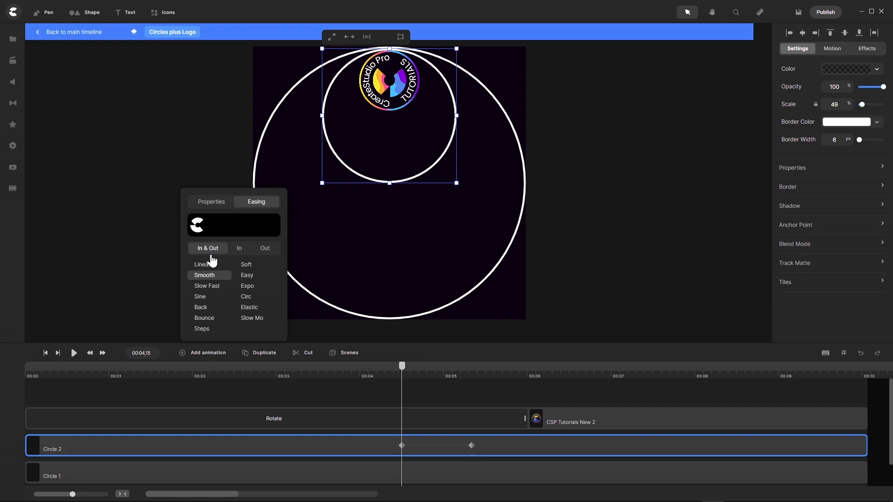
{"action": "left_click", "coordinate": [246, 265]}
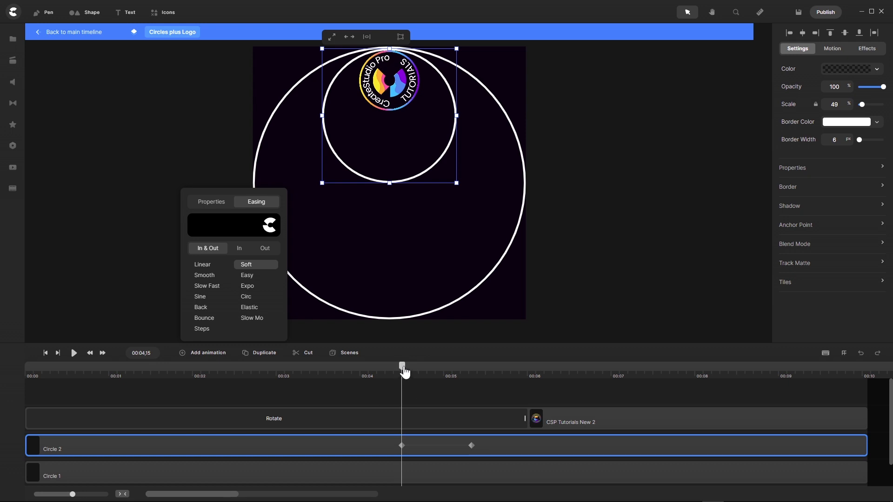
- Extend Circle 2's animation to the 6-second mark and centre the circle on the canvas at its end keyframe
{"action": "left_click_drag", "start_coordinate": [409, 372], "coordinate": [468, 372]}
{"action": "left_click", "coordinate": [527, 375]}
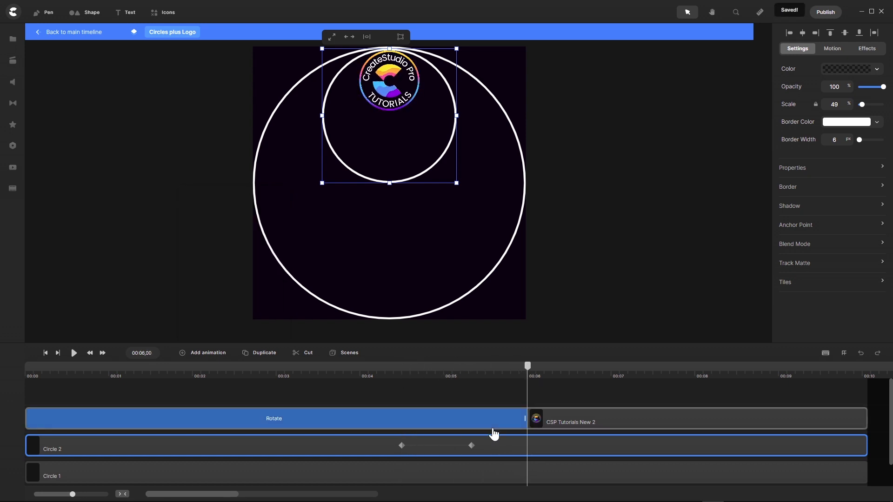
{"action": "left_click_drag", "start_coordinate": [473, 444], "coordinate": [527, 446]}
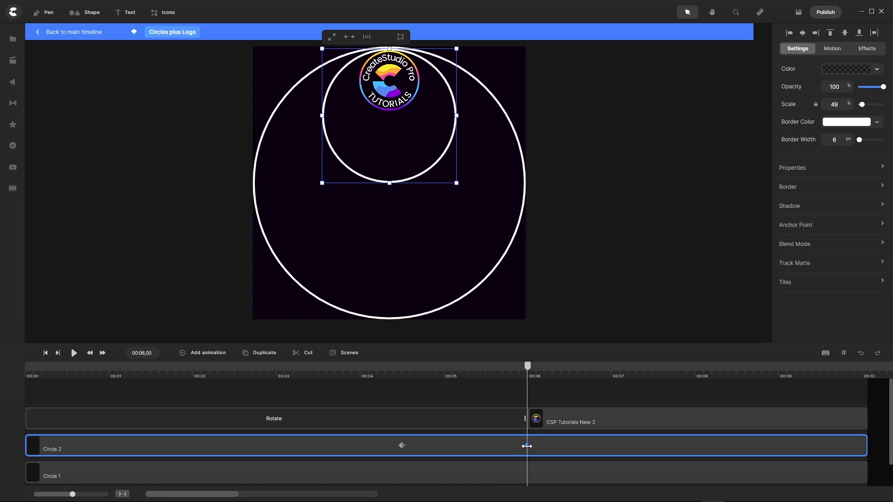
{"action": "left_click", "coordinate": [874, 34]}
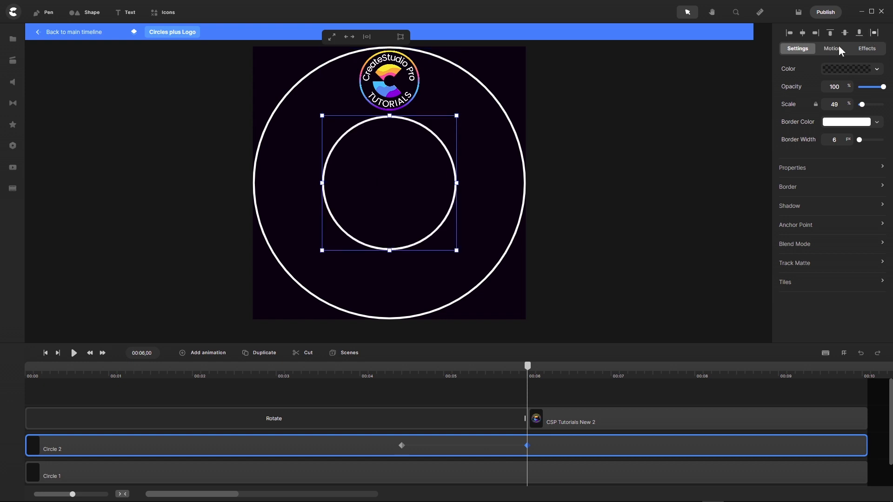
{"action": "mouse_move", "coordinate": [527, 366]}
{"action": "left_mouse_down"}
{"action": "mouse_move", "coordinate": [393, 368]}
{"action": "mouse_move", "coordinate": [367, 377]}
{"action": "mouse_move", "coordinate": [525, 381]}
{"action": "left_mouse_up"}
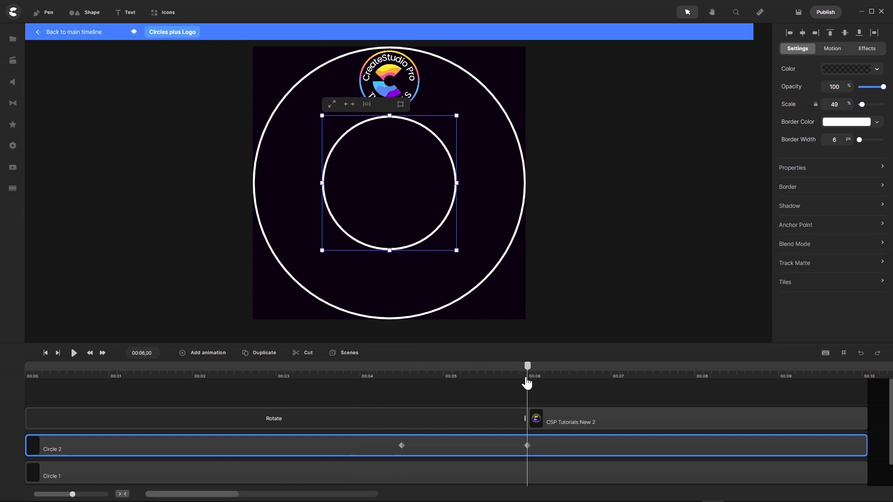
- Put the CSP Tutorials New 2 layer into its own group
{"action": "left_click", "coordinate": [557, 417]}
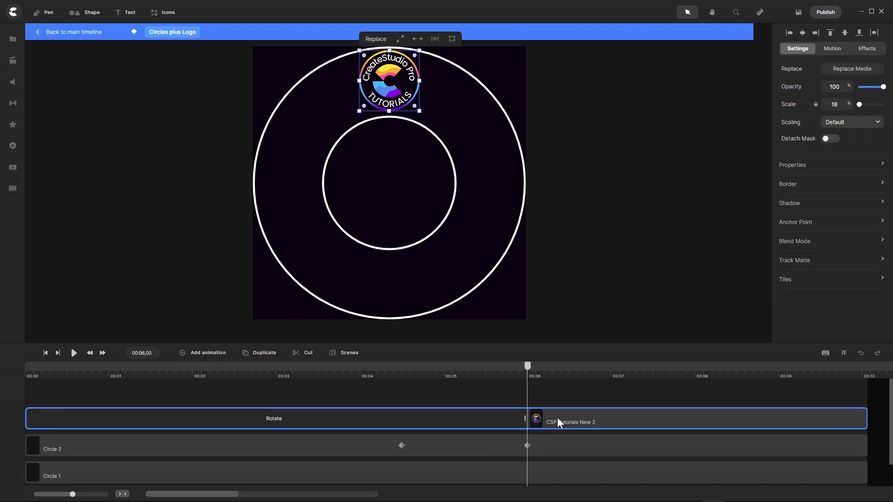
{"action": "right_click", "coordinate": [557, 417]}
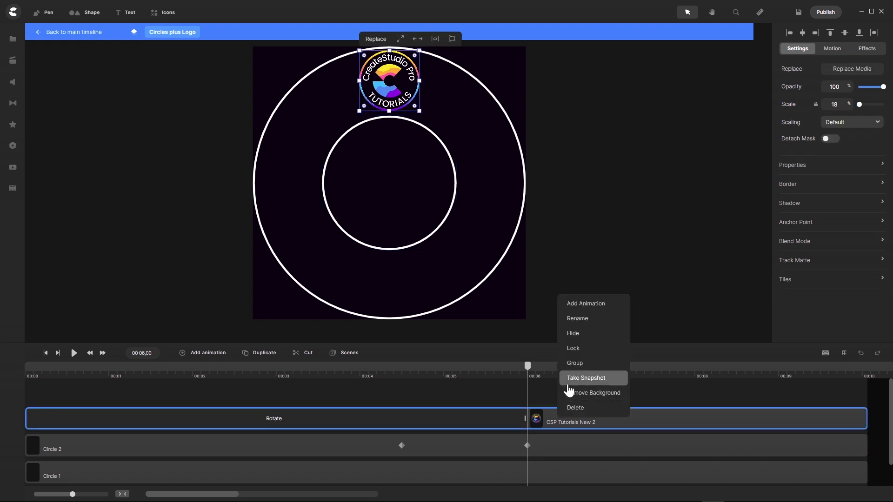
{"action": "left_click", "coordinate": [572, 366]}
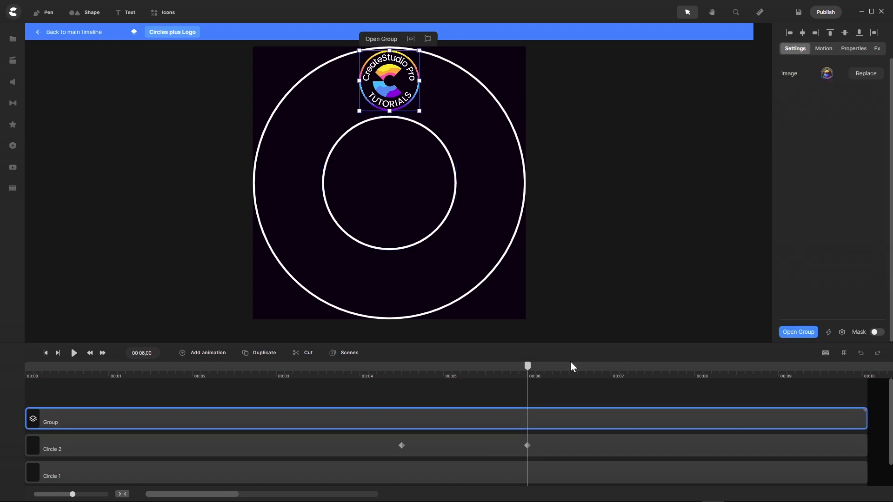
- Add a position animation with Soft In & Out easing to the new logo group at 00:04,15
{"action": "left_click_drag", "start_coordinate": [519, 365], "coordinate": [401, 386]}
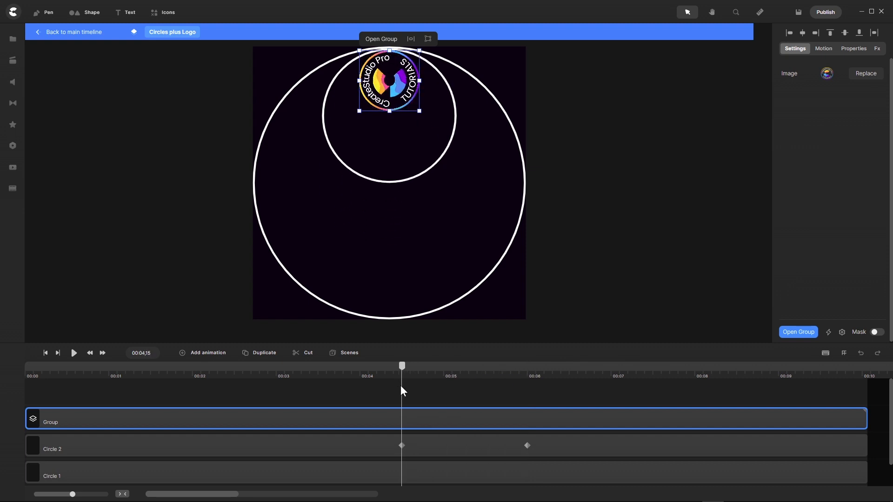
{"action": "left_click", "coordinate": [183, 354]}
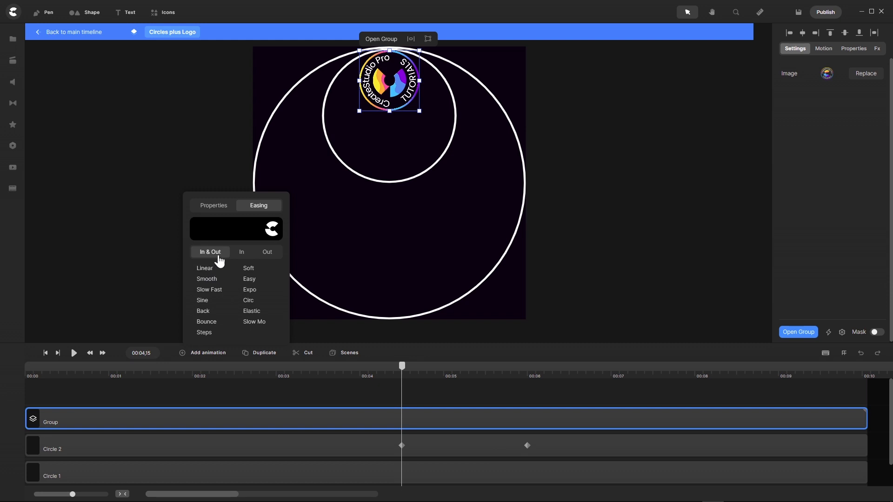
{"action": "left_click", "coordinate": [249, 270]}
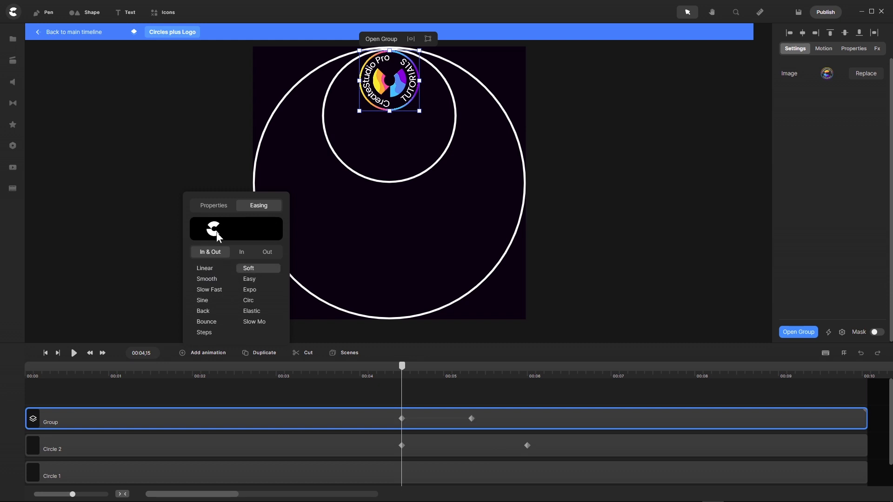
{"action": "left_click", "coordinate": [214, 207]}
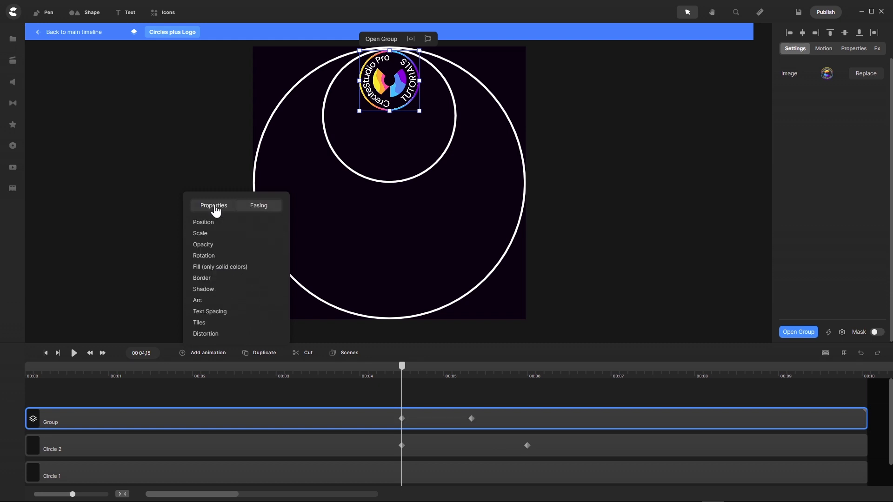
- Extend the logo group's animation to the 6-second mark and centre the logo on the canvas at its end keyframe
{"action": "left_click", "coordinate": [403, 368]}
{"action": "left_click_drag", "start_coordinate": [403, 367], "coordinate": [527, 383]}
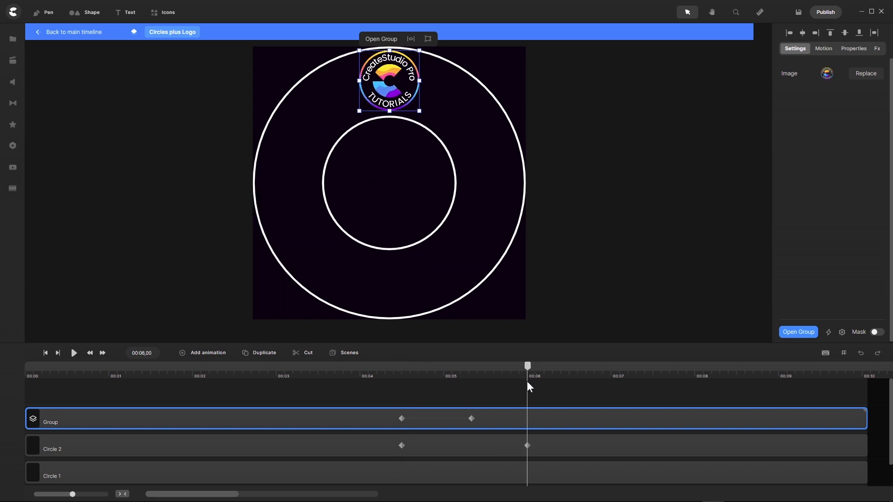
{"action": "left_click_drag", "start_coordinate": [472, 418], "coordinate": [527, 421]}
{"action": "left_click", "coordinate": [874, 34]}
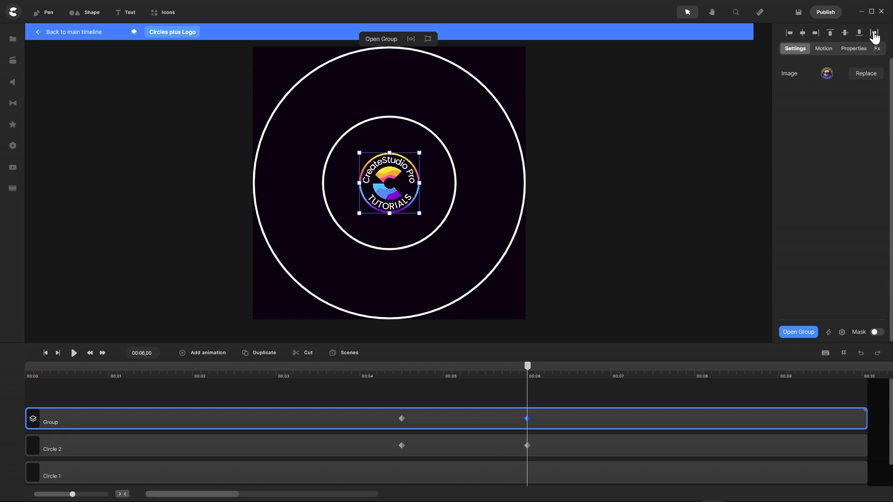
- Examine the animated property and easing of Circle 2's first keyframe at 00:04,15
{"action": "left_click_drag", "start_coordinate": [527, 366], "coordinate": [403, 380]}
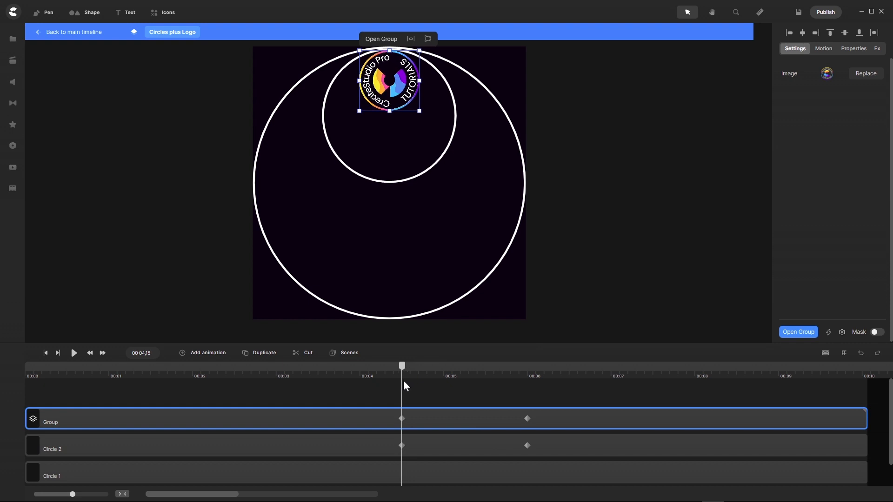
{"action": "left_click", "coordinate": [402, 445]}
{"action": "left_click", "coordinate": [403, 445]}
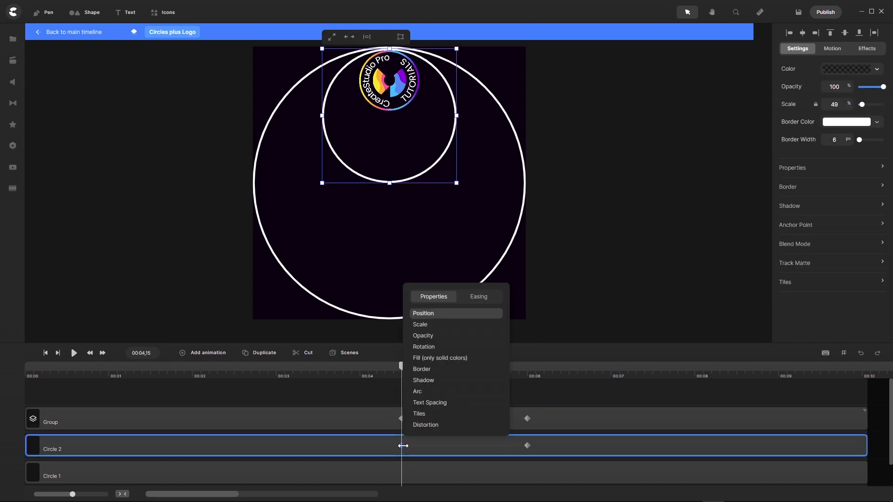
{"action": "left_click", "coordinate": [483, 297]}
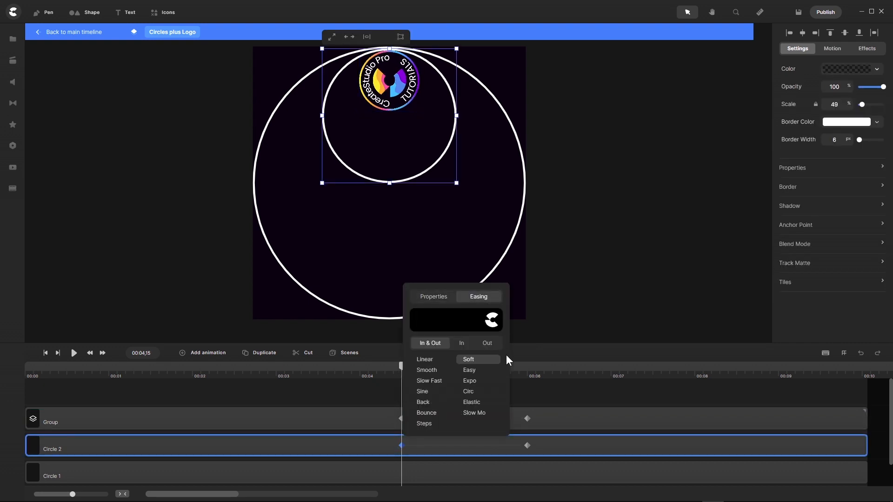
{"action": "left_click", "coordinate": [373, 390]}
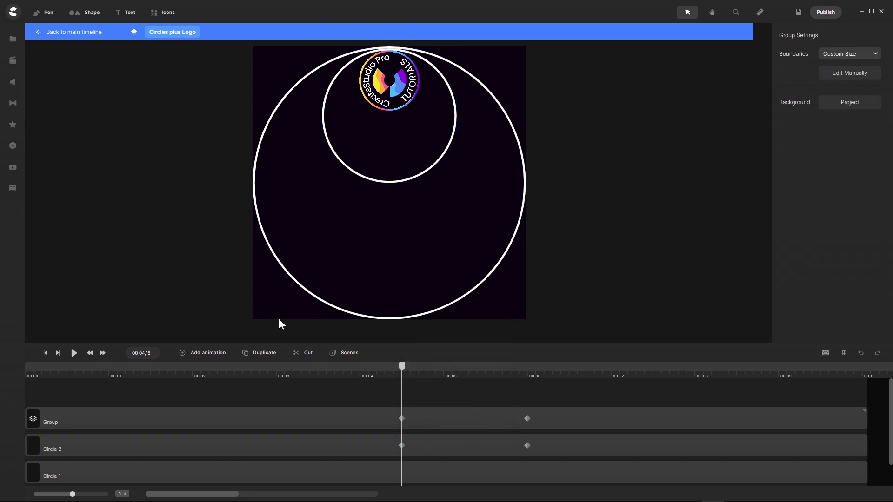
- Return to the main timeline and play the whole animation from the start past the 6-second mark
{"action": "left_click", "coordinate": [69, 33]}
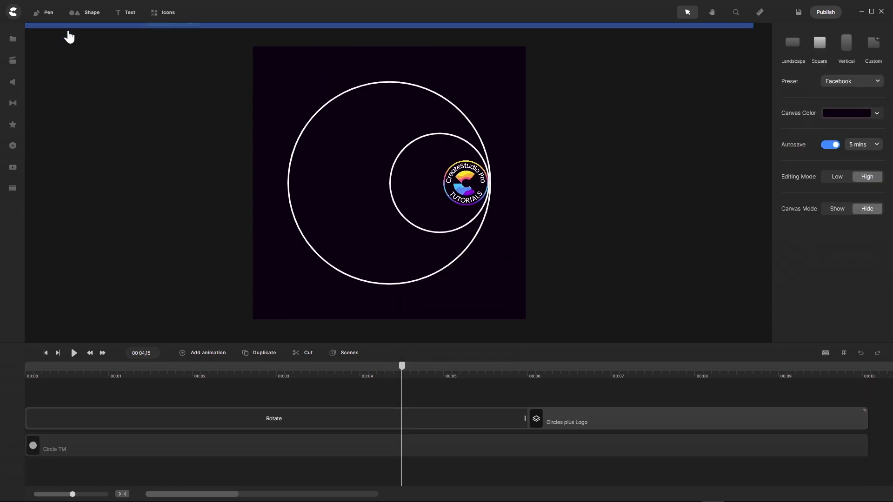
{"action": "left_click", "coordinate": [46, 354]}
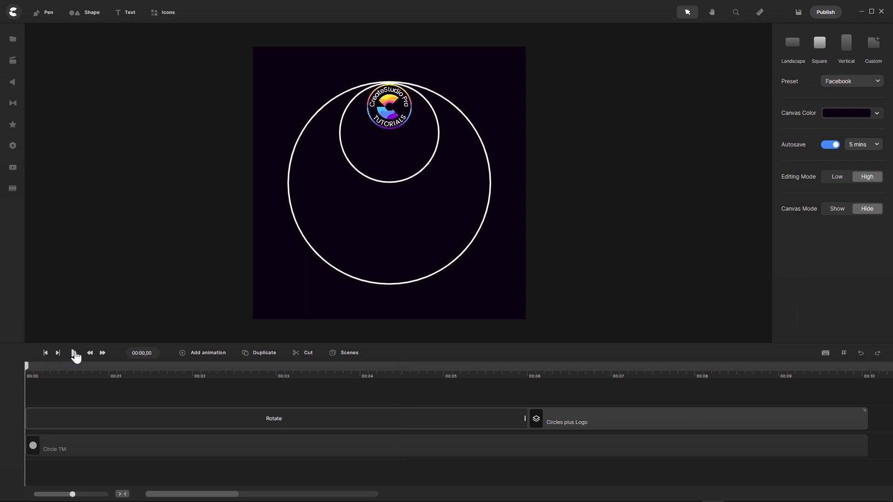
{"action": "left_click", "coordinate": [73, 354]}
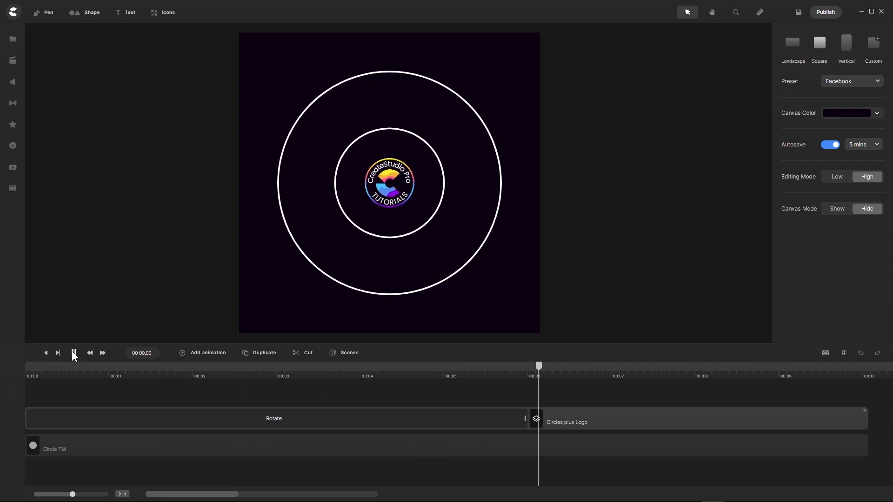
{"action": "left_click", "coordinate": [74, 354]}
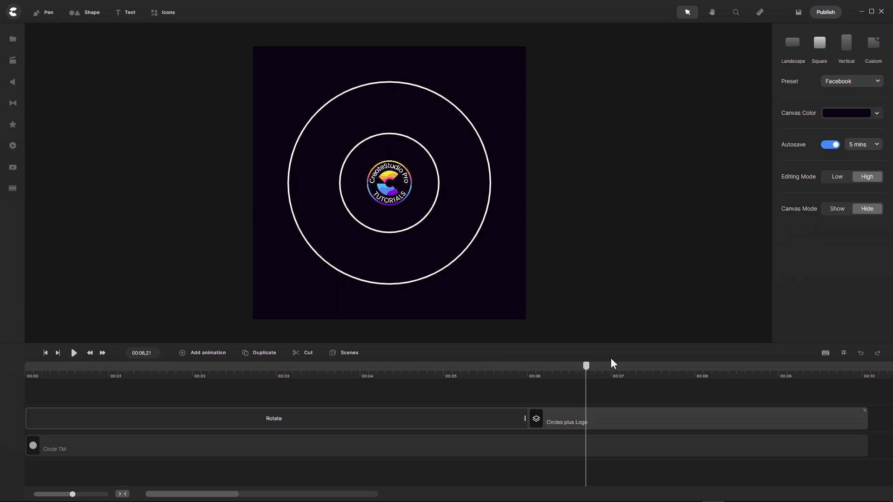
- Add the animated hyperspace background video at the timeline start, place it beneath Circle TM, and remove excess tracks
{"action": "left_click_drag", "start_coordinate": [586, 372], "coordinate": [531, 380]}
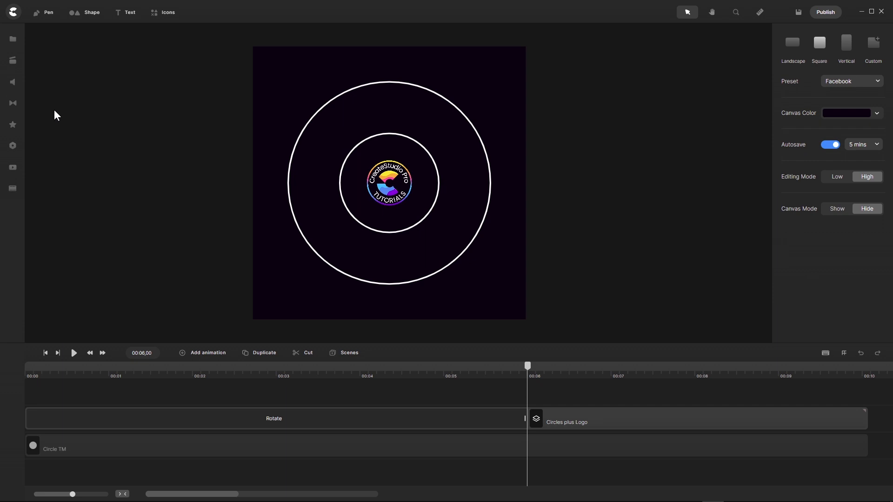
{"action": "left_click", "coordinate": [13, 41]}
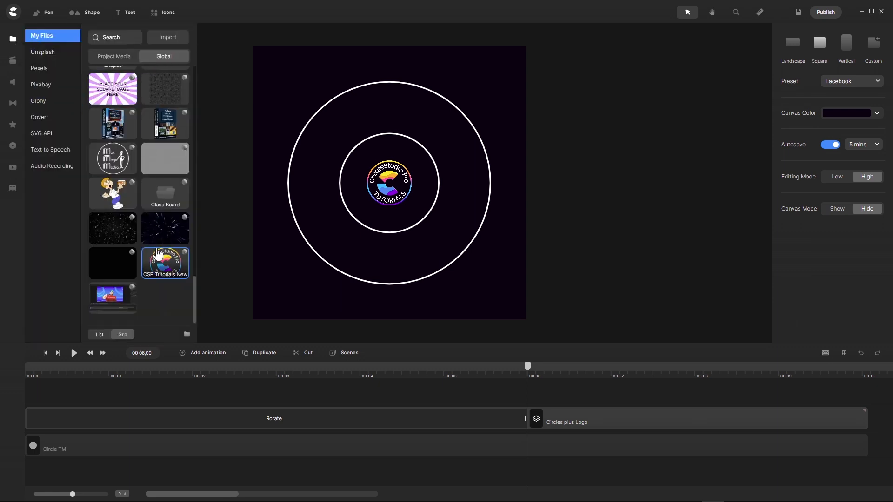
{"action": "left_click", "coordinate": [45, 354]}
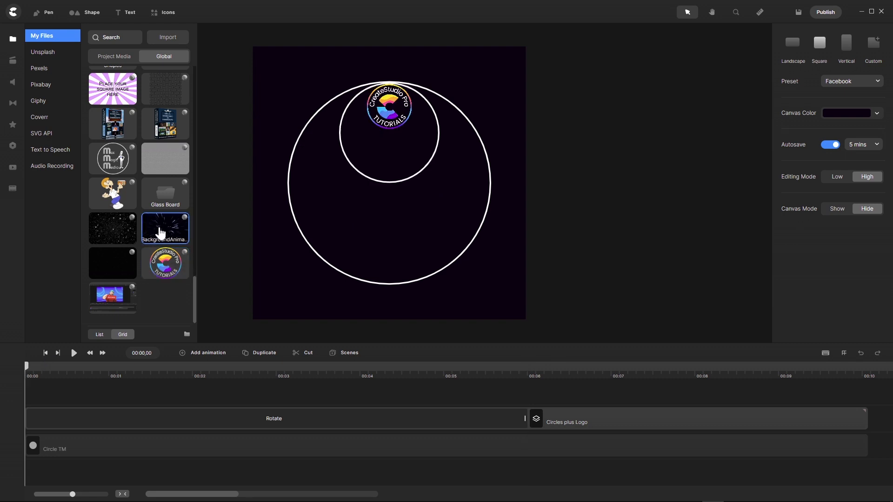
{"action": "left_click_drag", "start_coordinate": [158, 231], "coordinate": [378, 169]}
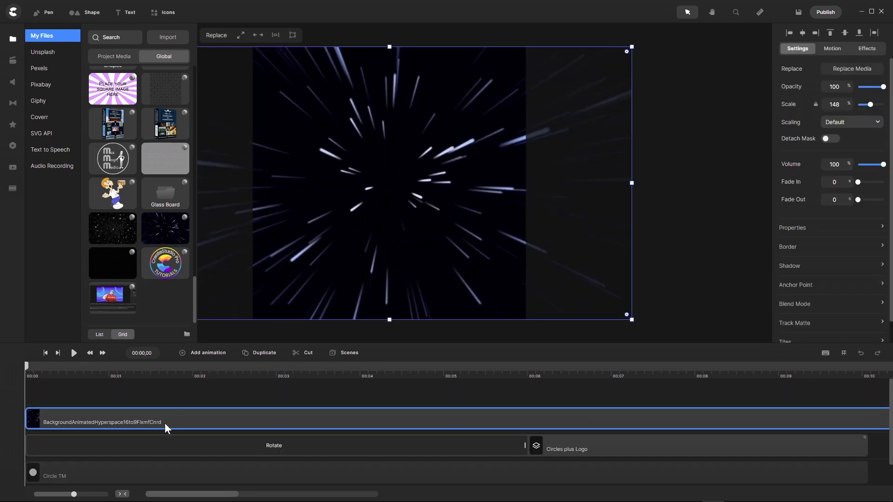
{"action": "left_click_drag", "start_coordinate": [158, 420], "coordinate": [124, 468]}
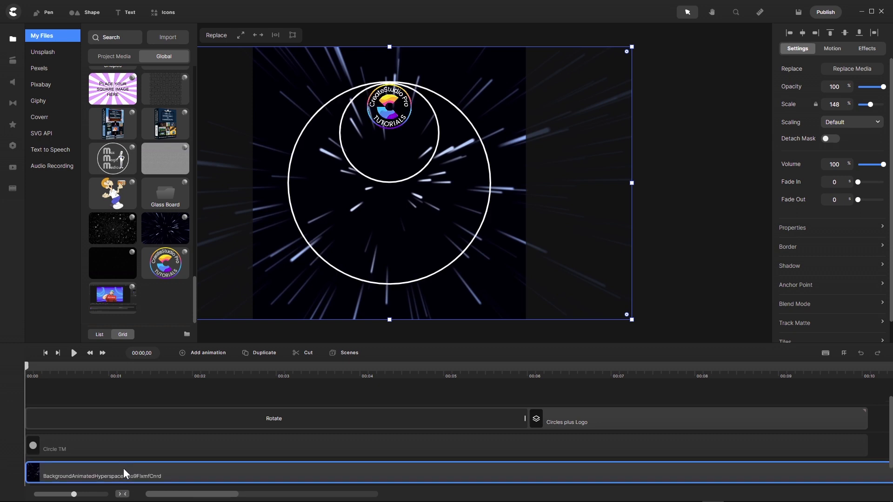
{"action": "right_click", "coordinate": [142, 392]}
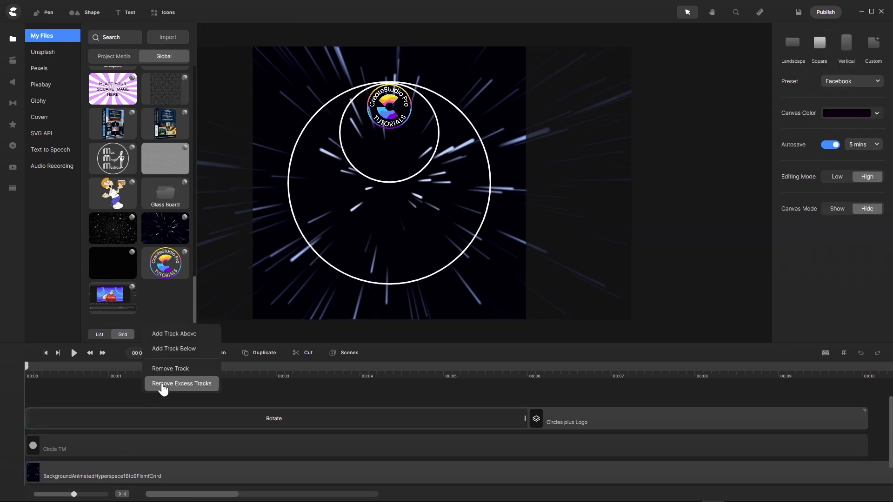
{"action": "left_click", "coordinate": [163, 384]}
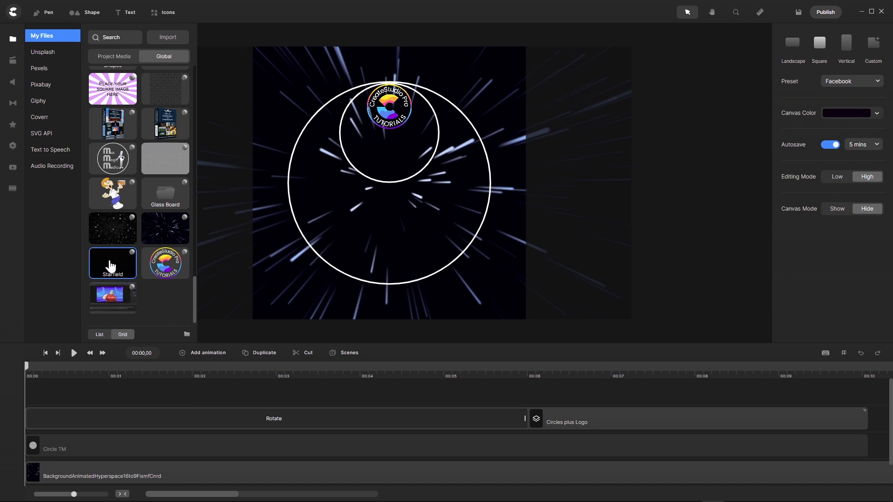
- Add the Starfield video at the timeline start, place it beneath the hyperspace background, and remove excess tracks
{"action": "left_click_drag", "start_coordinate": [108, 269], "coordinate": [374, 207]}
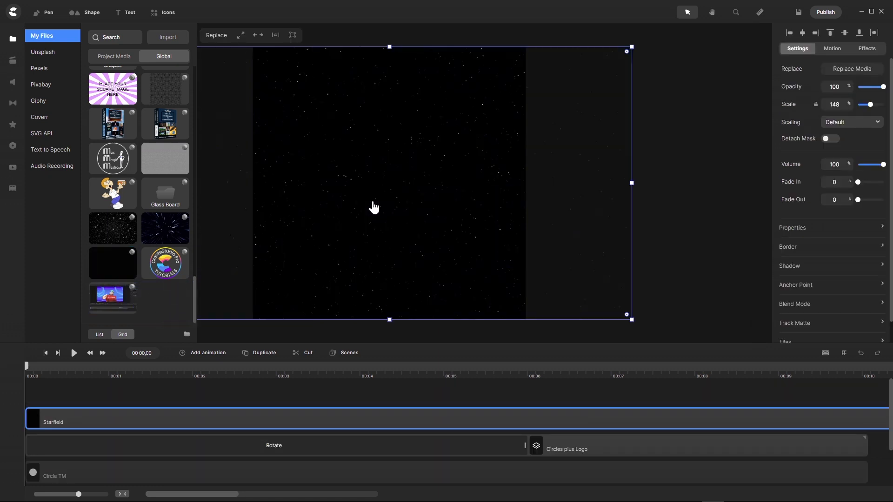
{"action": "left_click_drag", "start_coordinate": [102, 417], "coordinate": [87, 470]}
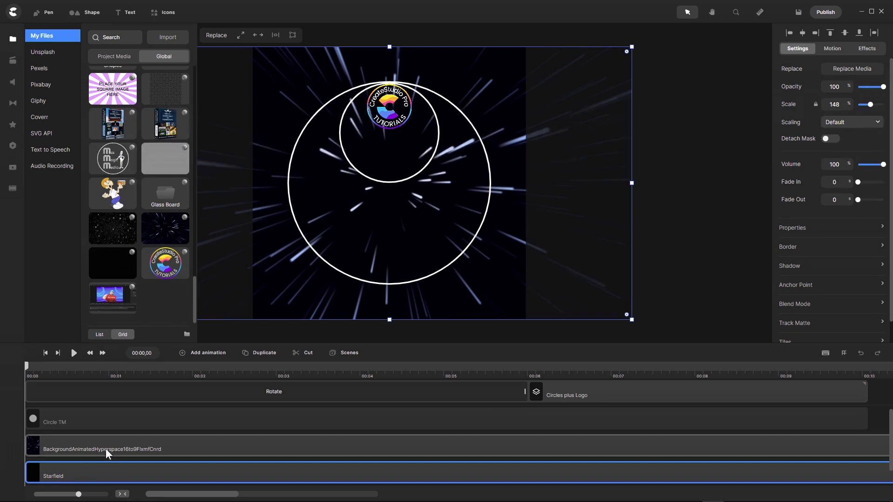
{"action": "scroll", "coordinate": [110, 445], "scroll_direction": "up", "scroll_amount": 2}
{"action": "right_click", "coordinate": [110, 421]}
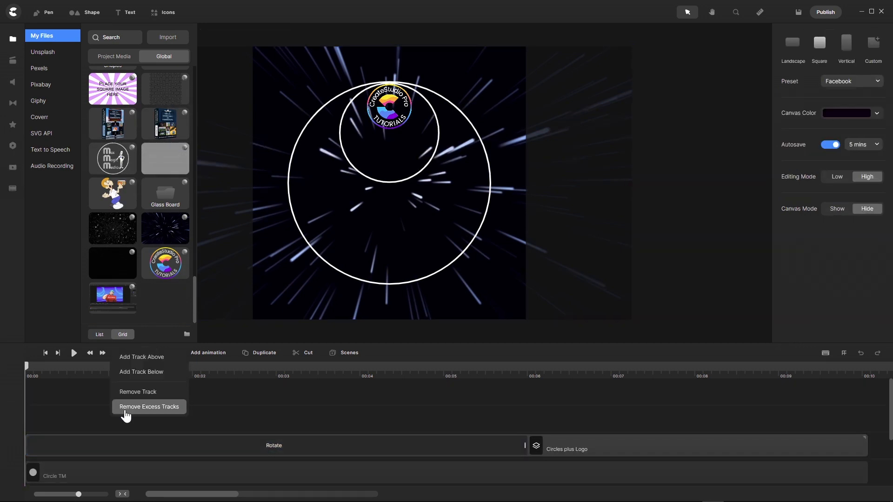
{"action": "left_click", "coordinate": [124, 407]}
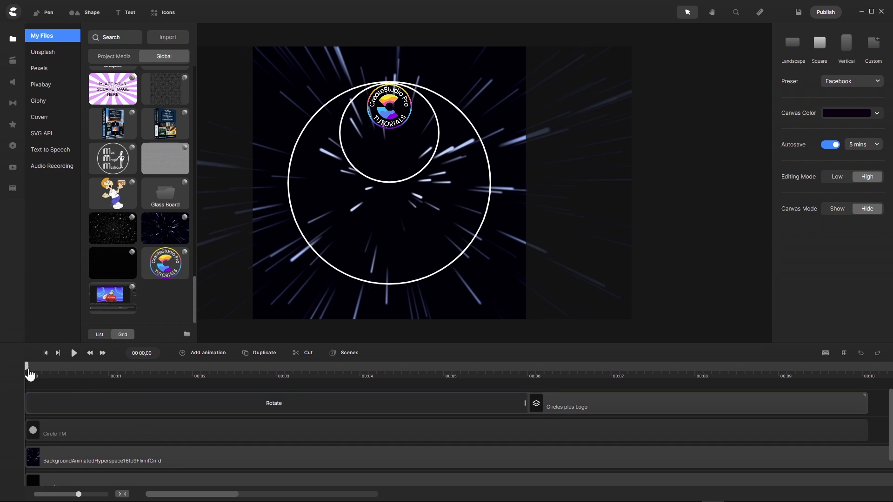
{"action": "mouse_move", "coordinate": [27, 367]}
{"action": "left_mouse_down"}
{"action": "mouse_move", "coordinate": [175, 404]}
{"action": "mouse_move", "coordinate": [344, 377]}
{"action": "mouse_move", "coordinate": [10, 372]}
{"action": "left_mouse_up"}
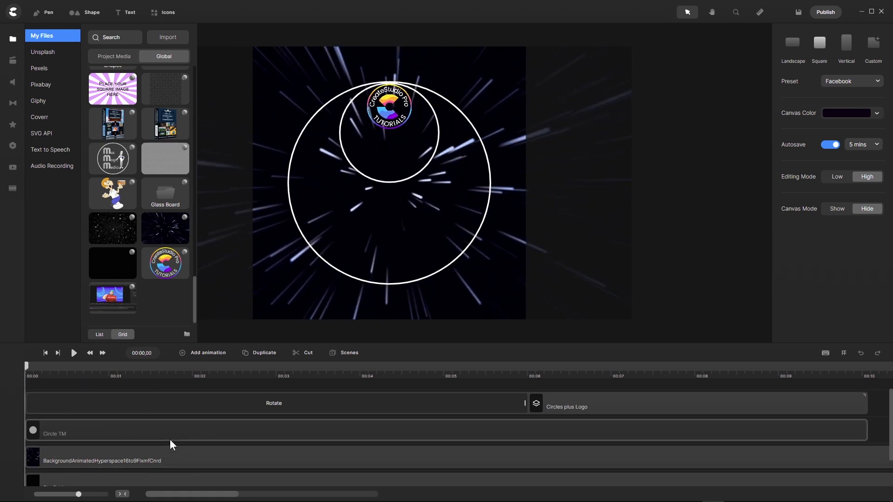
{"action": "left_click", "coordinate": [81, 431]}
{"action": "right_click", "coordinate": [81, 431]}
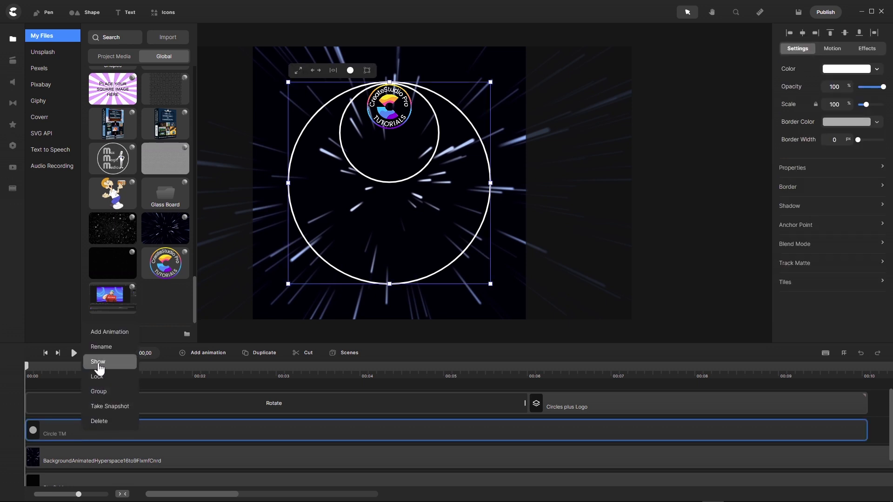
{"action": "left_click", "coordinate": [77, 459]}
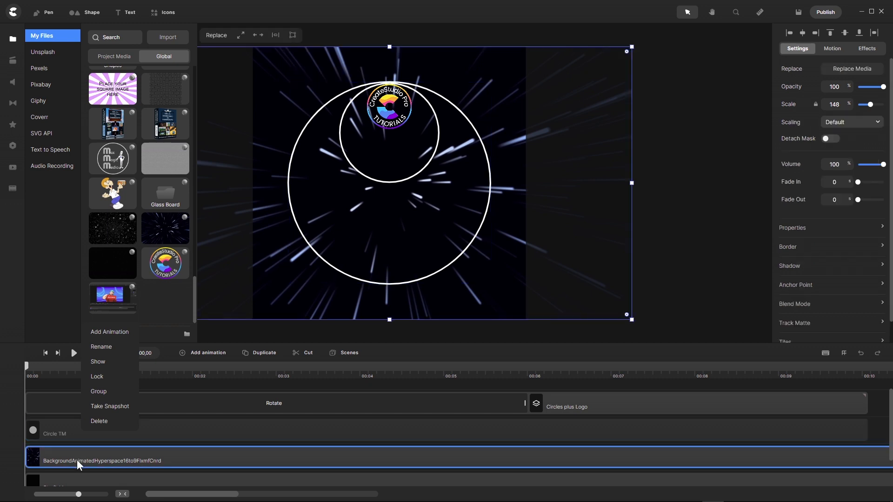
{"action": "left_click", "coordinate": [235, 385]}
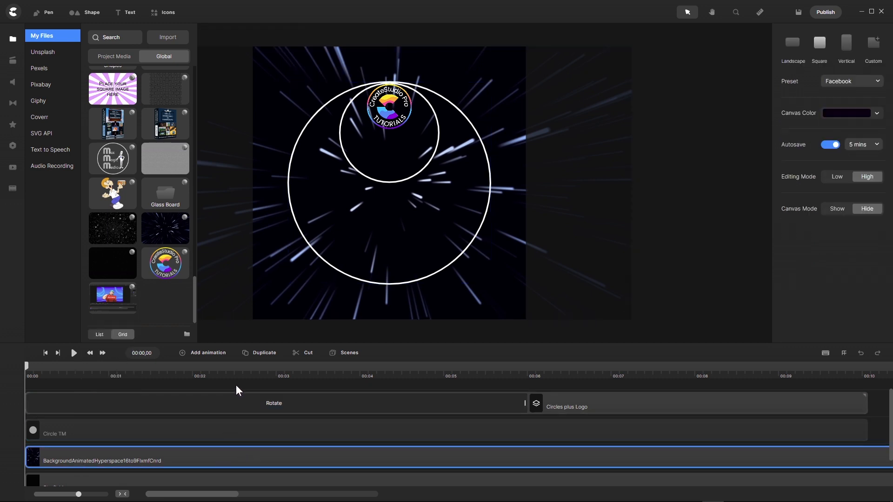
- Nest the animated Circles plus Logo layer inside a new group
{"action": "left_click", "coordinate": [564, 403]}
{"action": "right_click", "coordinate": [565, 405]}
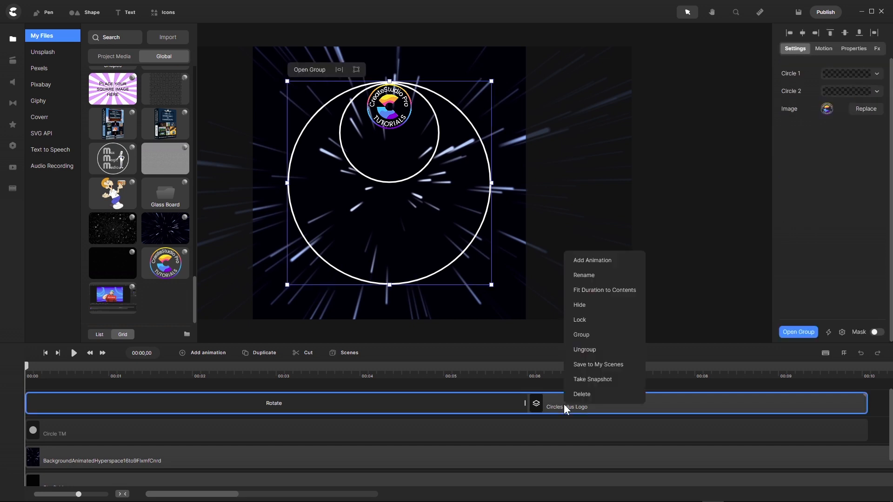
{"action": "left_click", "coordinate": [585, 335]}
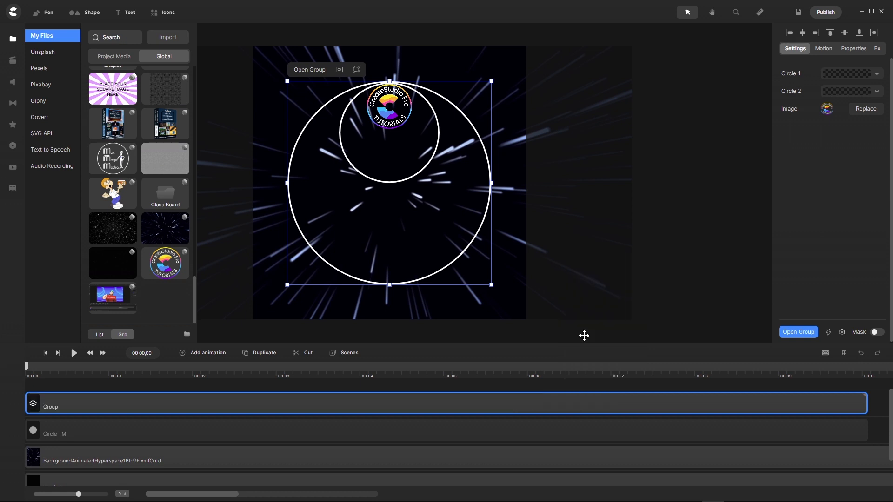
- Add a scale animation with Soft In easing to the new outer group at the timeline start
{"action": "left_click", "coordinate": [182, 354]}
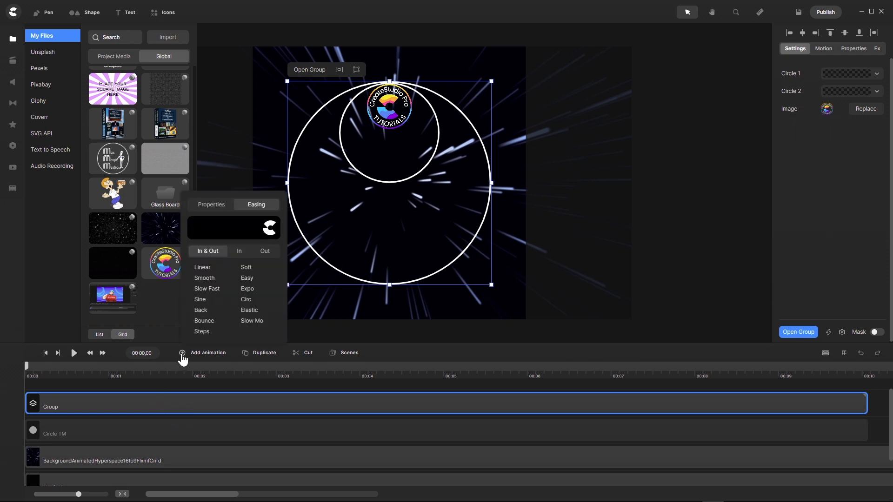
{"action": "left_click", "coordinate": [239, 251]}
{"action": "left_click", "coordinate": [247, 268]}
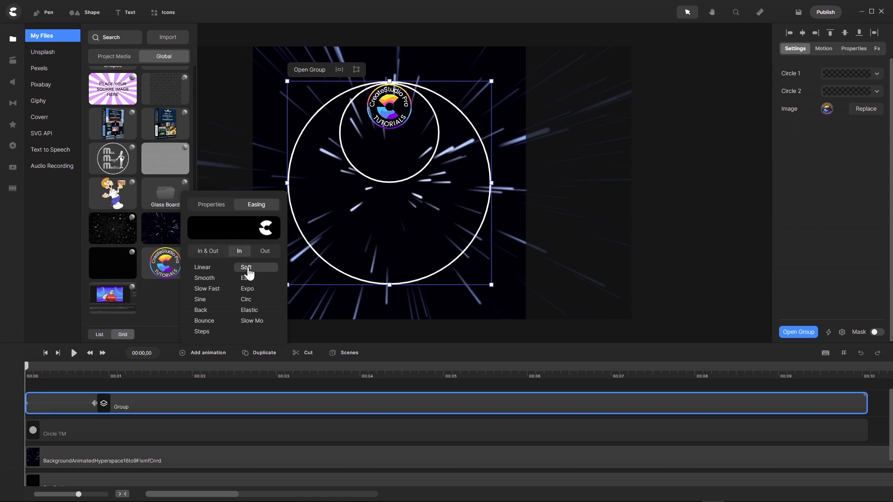
{"action": "left_click", "coordinate": [211, 208]}
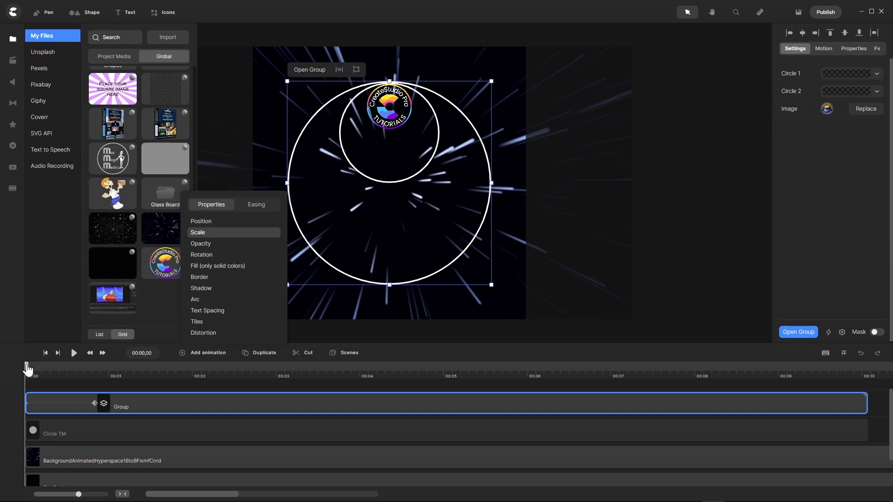
- Extend the group's animation to the 9-second mark, scaling it from 0% at the start keyframe to 240% at the end keyframe
{"action": "left_click_drag", "start_coordinate": [27, 370], "coordinate": [780, 387]}
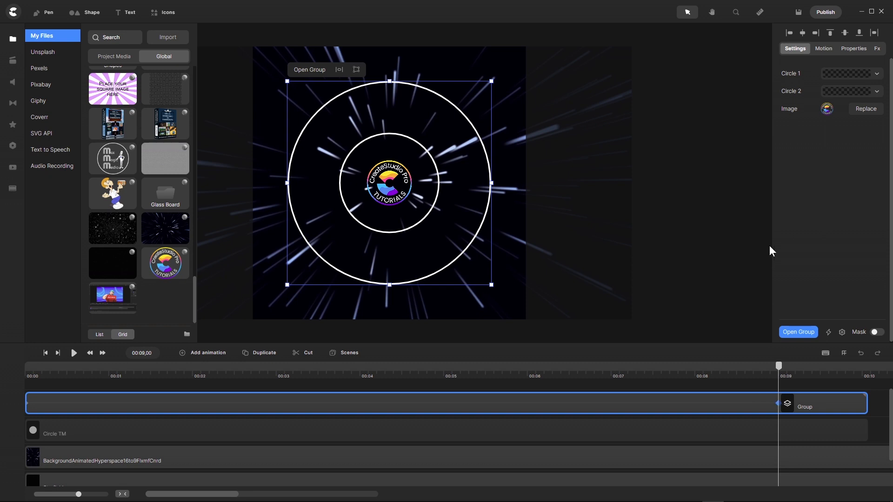
{"action": "left_click", "coordinate": [853, 50]}
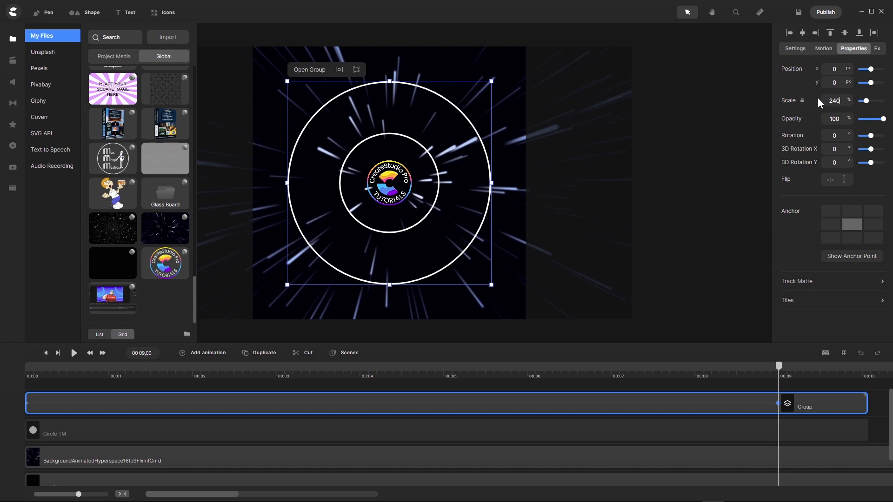
{"action": "key", "text": "Return"}
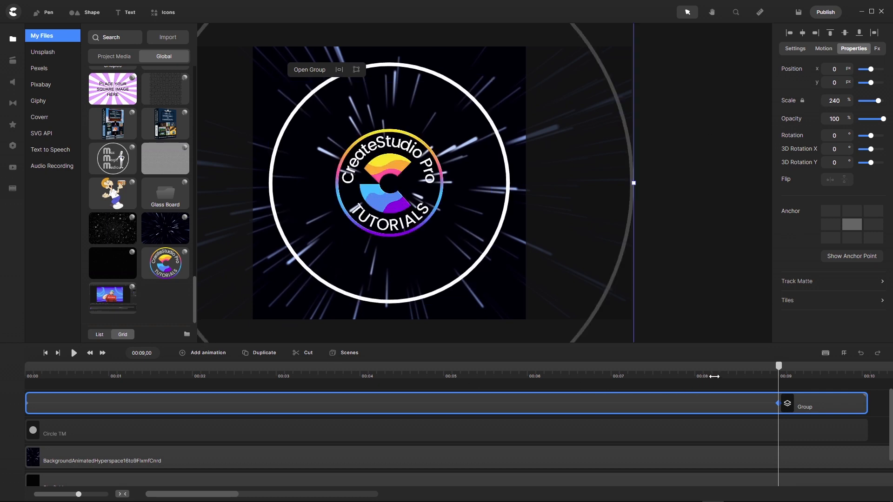
{"action": "left_click_drag", "start_coordinate": [778, 366], "coordinate": [3, 363]}
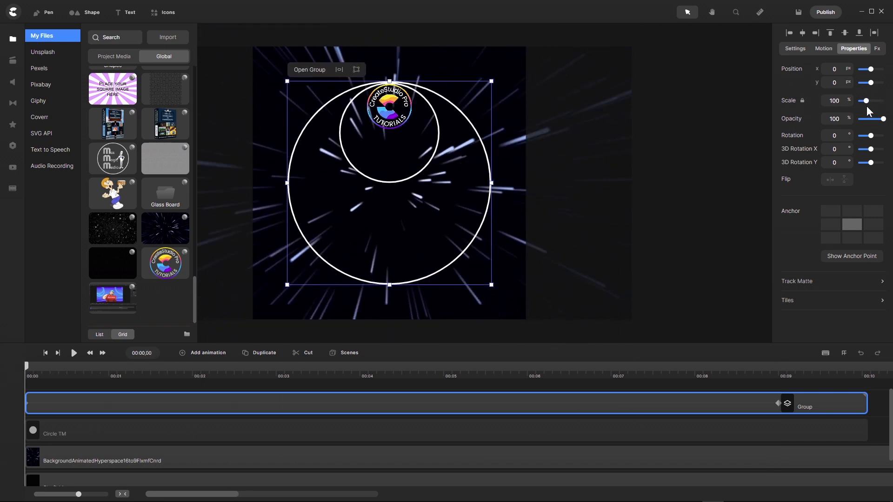
{"action": "left_click_drag", "start_coordinate": [867, 101], "coordinate": [834, 100]}
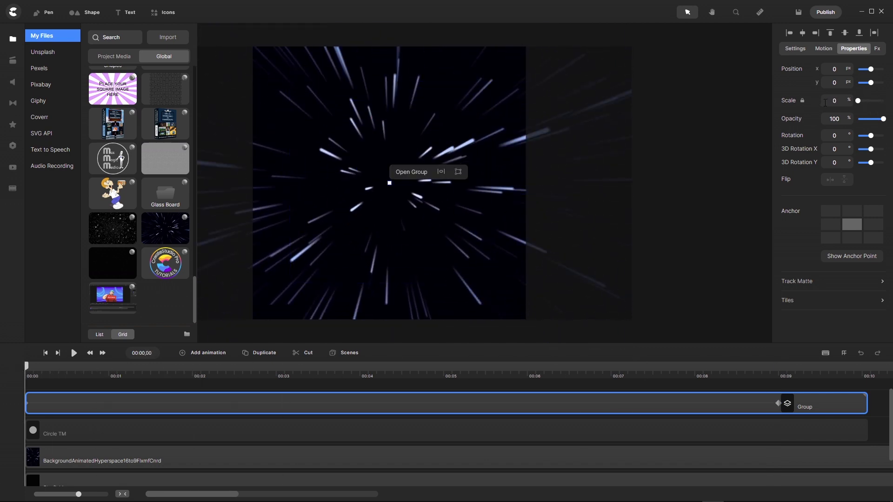
- Play the animation from the start to past the 7-second mark to check the group's growth, and return to the beginning
{"action": "left_click", "coordinate": [74, 353]}
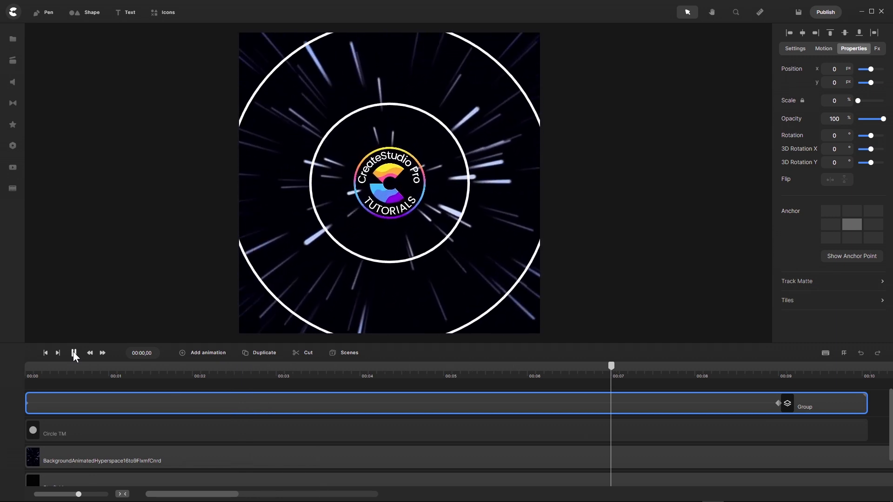
{"action": "left_click", "coordinate": [74, 353]}
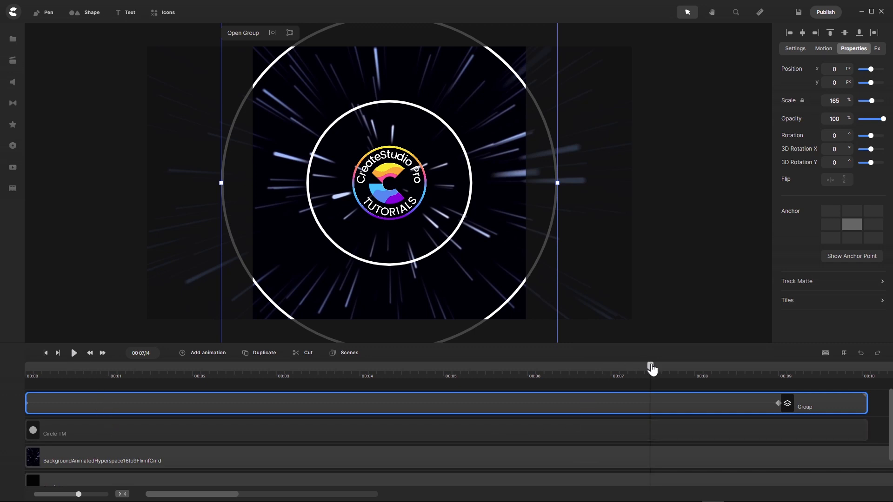
{"action": "left_click_drag", "start_coordinate": [651, 369], "coordinate": [15, 379]}
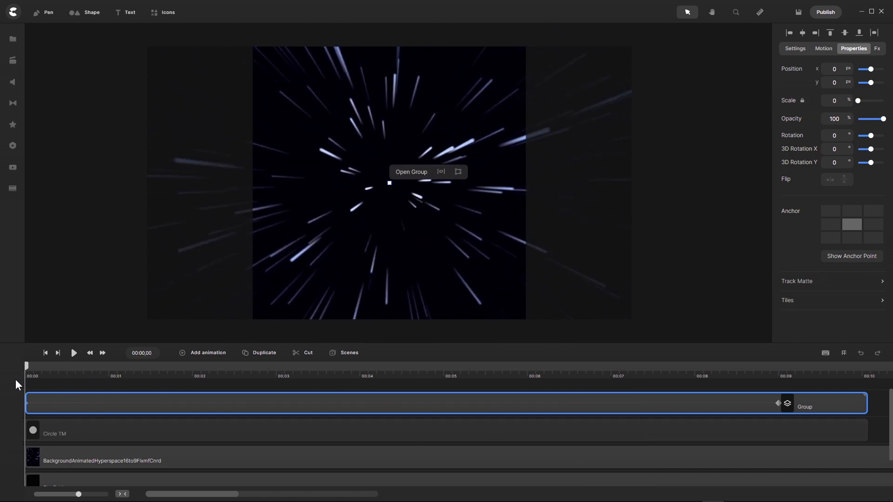
- Make the hidden Circle TM shape visible on the canvas
{"action": "left_click", "coordinate": [41, 433]}
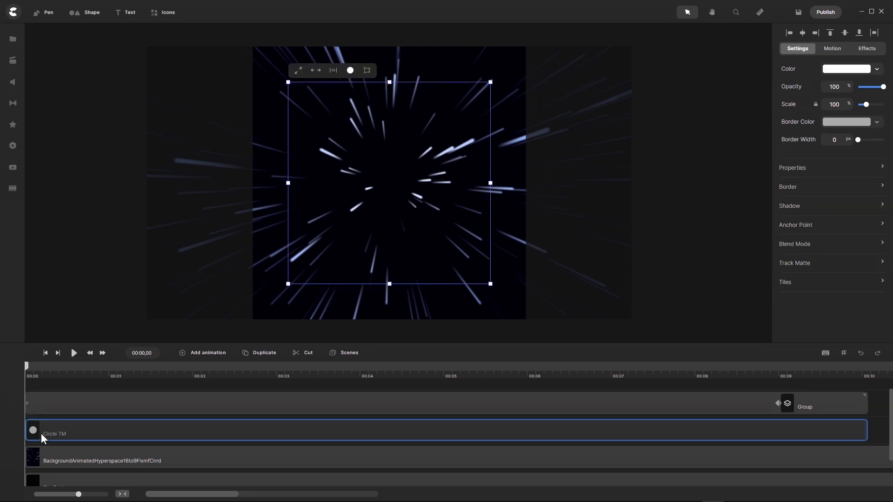
{"action": "right_click", "coordinate": [41, 434]}
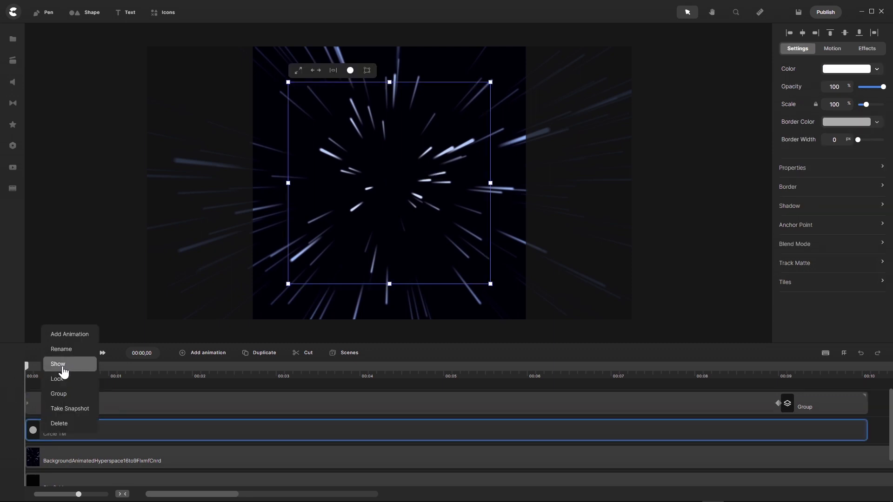
{"action": "left_click", "coordinate": [62, 366]}
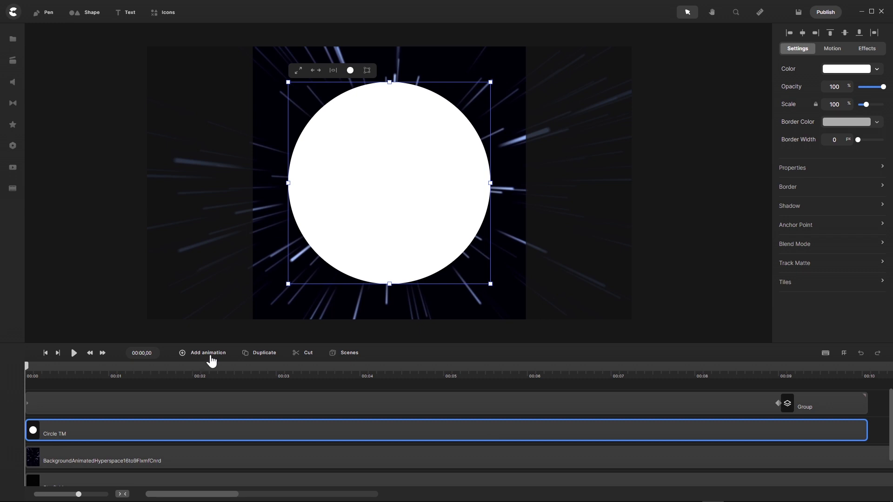
- Add a scale animation with Soft In easing to Circle TM at the timeline start
{"action": "left_click", "coordinate": [182, 359]}
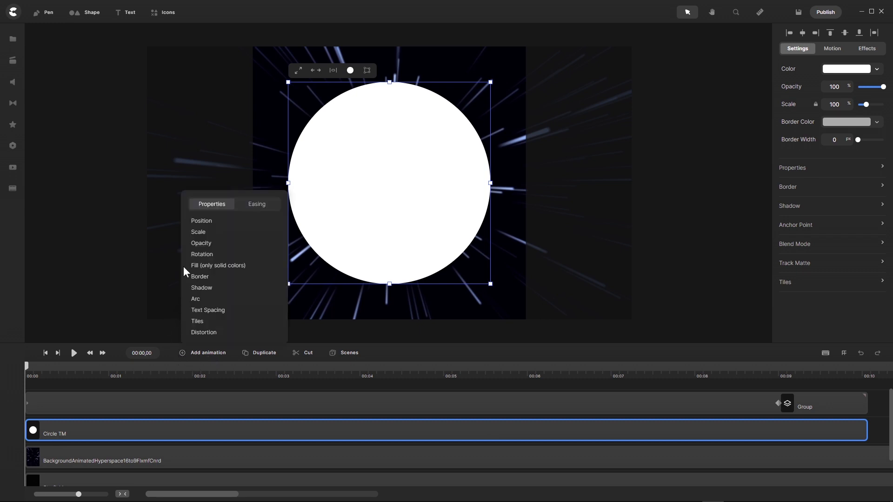
{"action": "left_click", "coordinate": [211, 234]}
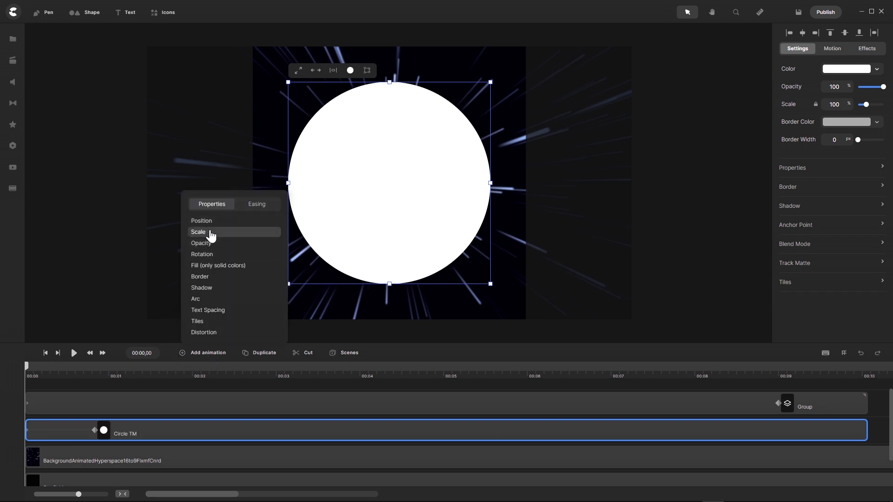
{"action": "left_click", "coordinate": [261, 207]}
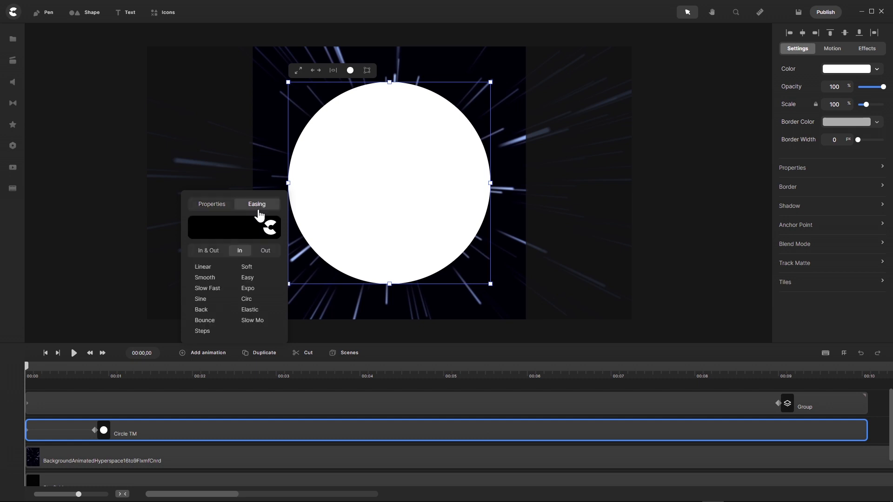
{"action": "left_click", "coordinate": [249, 269]}
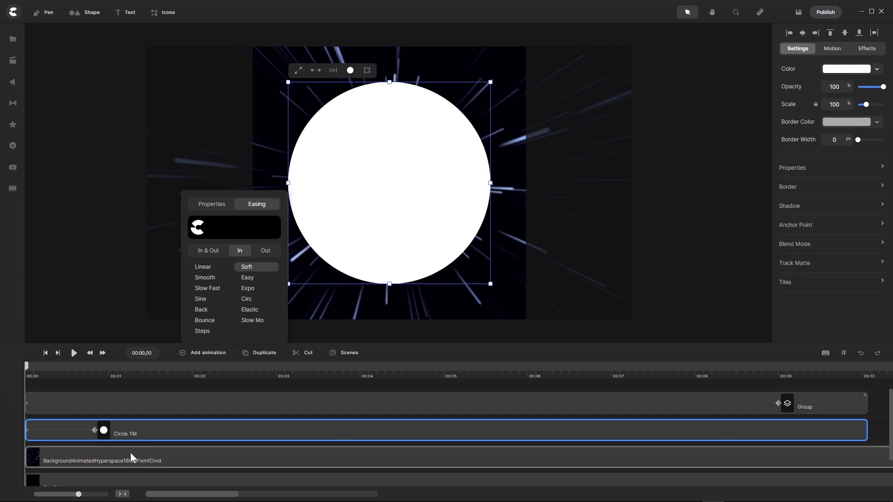
- Extend Circle TM's scale animation to the 9-second mark and set its scale at the end keyframe to 240%
{"action": "left_click_drag", "start_coordinate": [23, 367], "coordinate": [778, 435]}
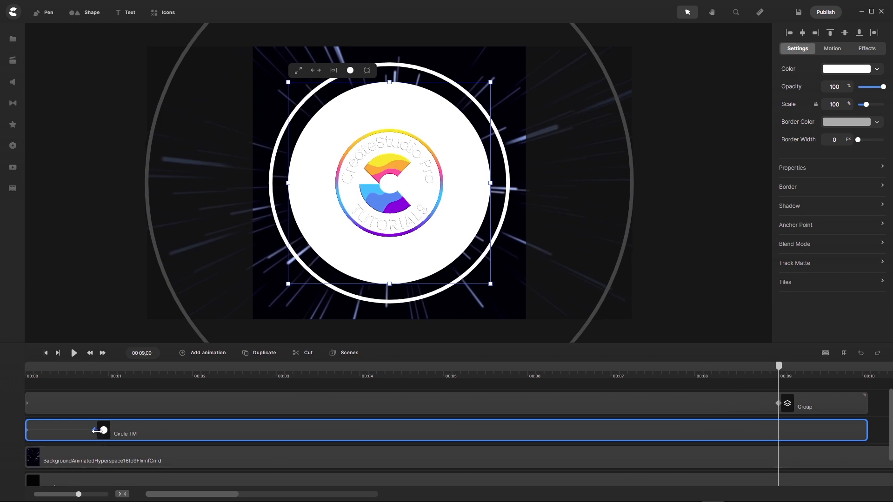
{"action": "left_click_drag", "start_coordinate": [95, 431], "coordinate": [783, 454]}
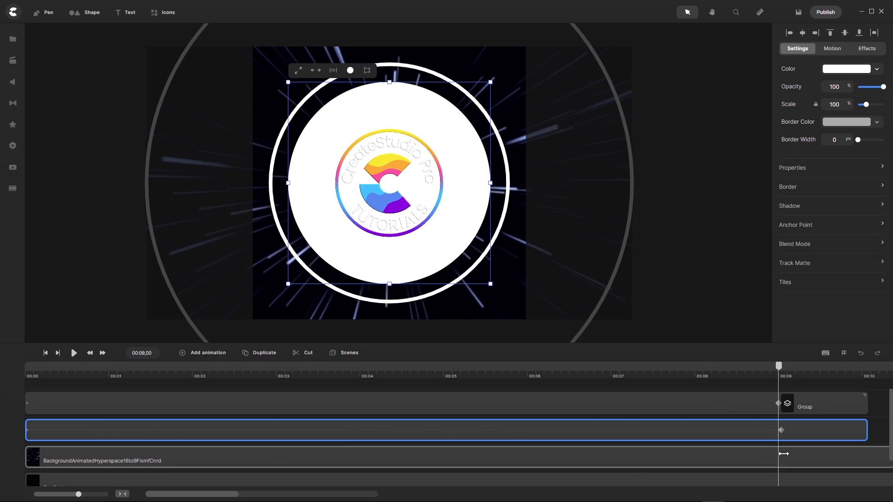
{"action": "left_click", "coordinate": [779, 454]}
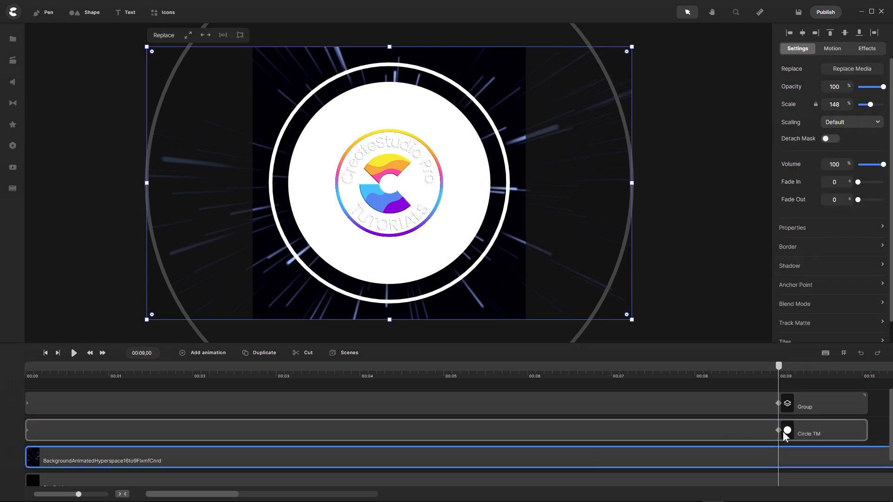
{"action": "left_click", "coordinate": [783, 431]}
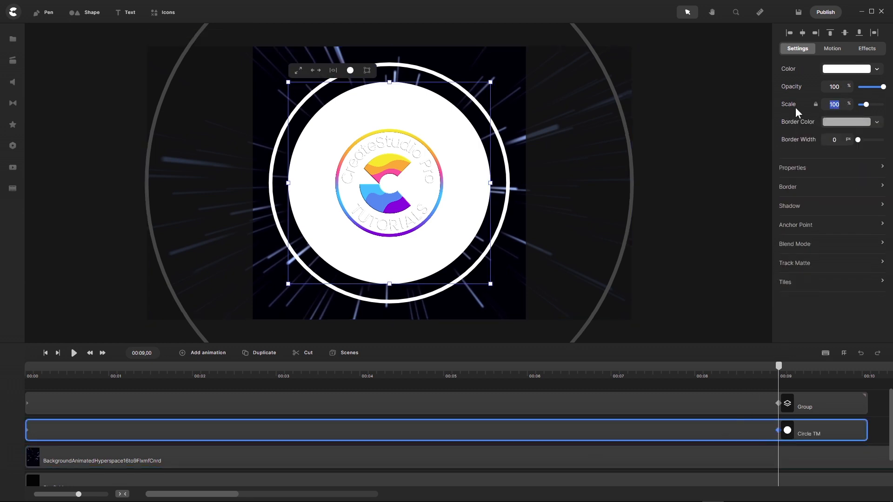
{"action": "type", "text": "240"}
{"action": "key", "text": "Return"}
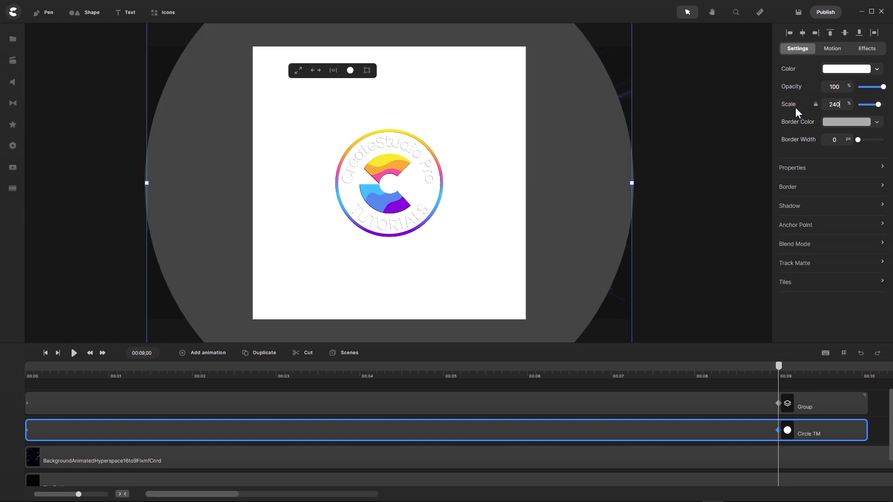
- Set Circle TM's scale to 0% at the start keyframe and scrub past the 4-second mark to check its growth
{"action": "left_click", "coordinate": [45, 353]}
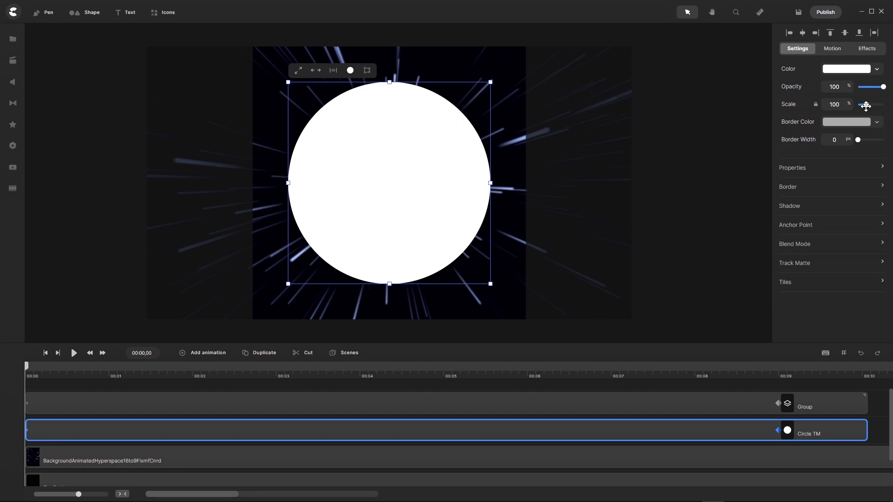
{"action": "left_click_drag", "start_coordinate": [865, 104], "coordinate": [857, 104]}
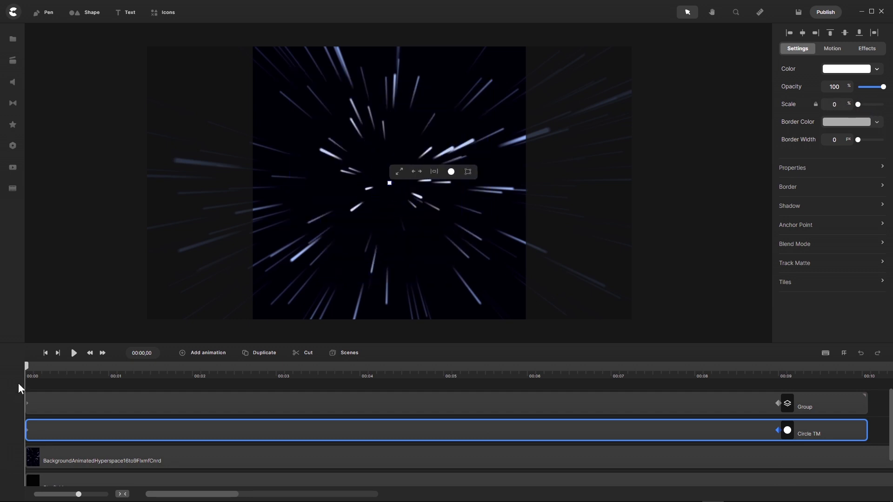
{"action": "left_click_drag", "start_coordinate": [28, 370], "coordinate": [386, 405]}
- Rename the group layer as Circles plus Logo
{"action": "left_click", "coordinate": [386, 405]}
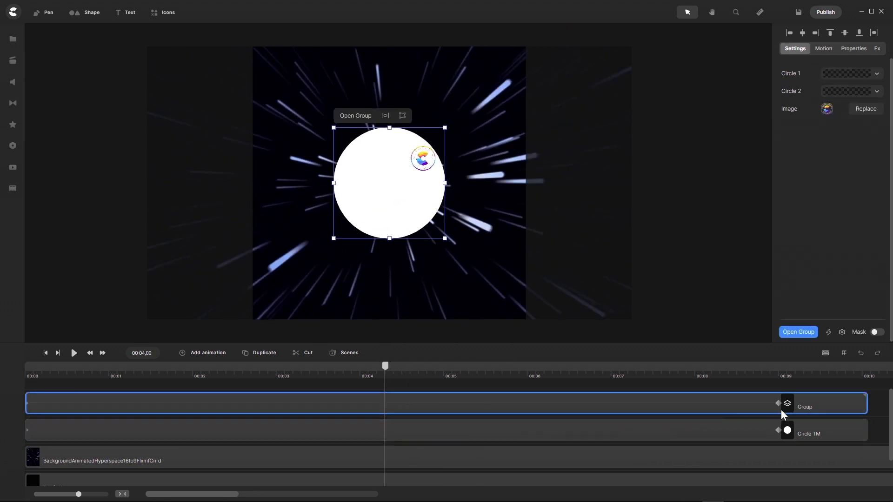
{"action": "right_click", "coordinate": [800, 403]}
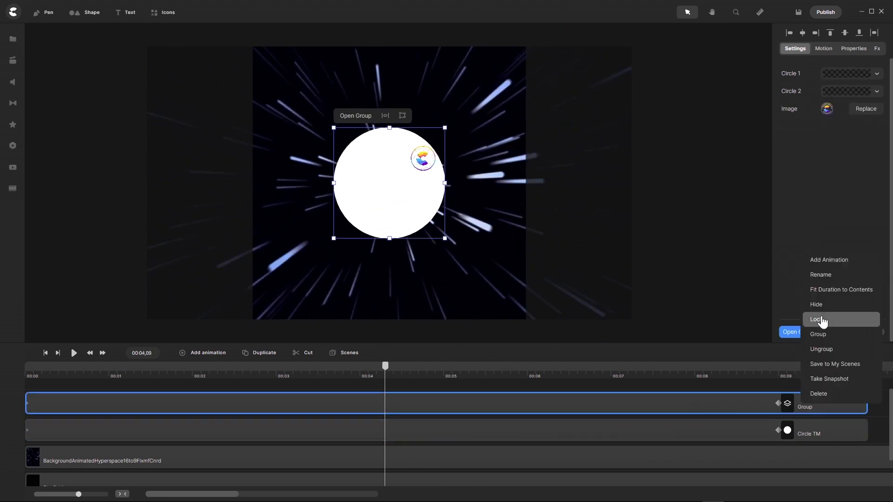
{"action": "left_click", "coordinate": [817, 273]}
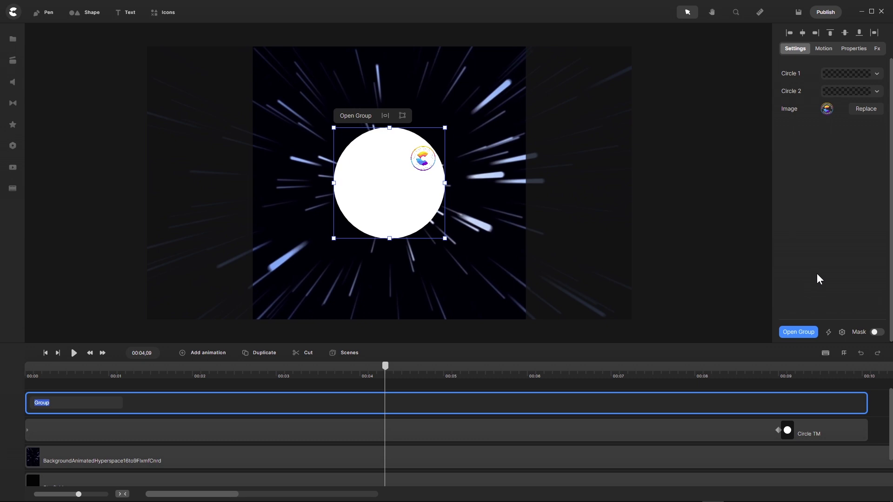
{"action": "type", "text": "Circles plus Logo"}
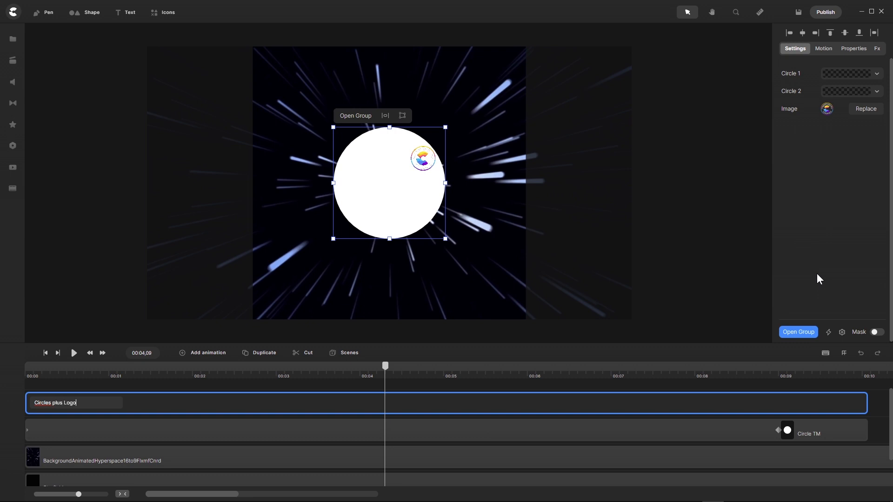
{"action": "key", "text": "Return"}
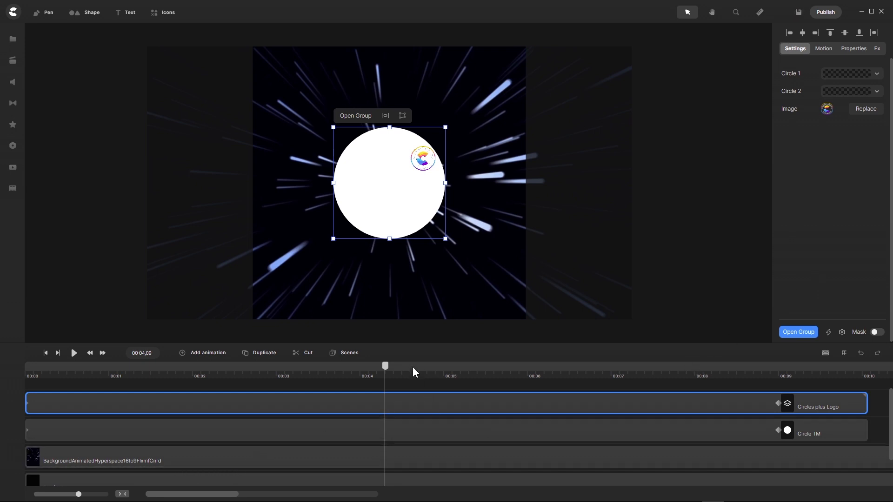
- Apply a track matte to the hyperspace background clip, using Circle TM as its mask
{"action": "left_click_drag", "start_coordinate": [385, 367], "coordinate": [95, 372]}
{"action": "left_click", "coordinate": [115, 461]}
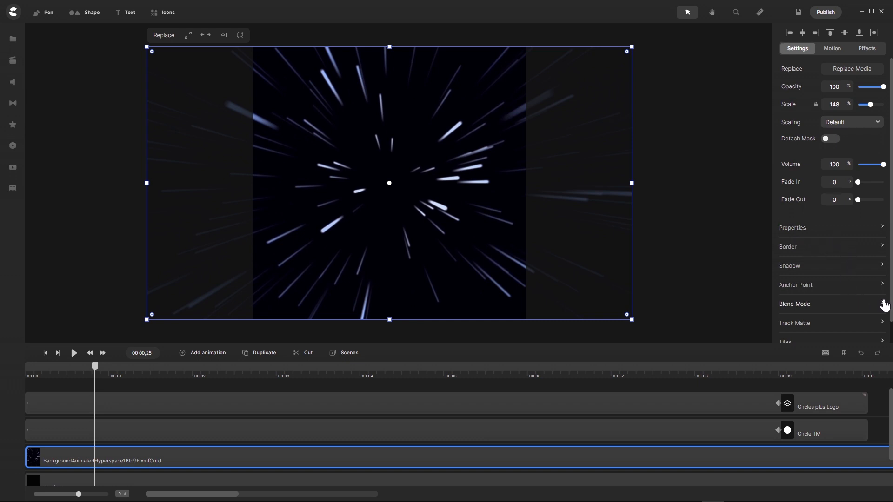
{"action": "left_click", "coordinate": [883, 323]}
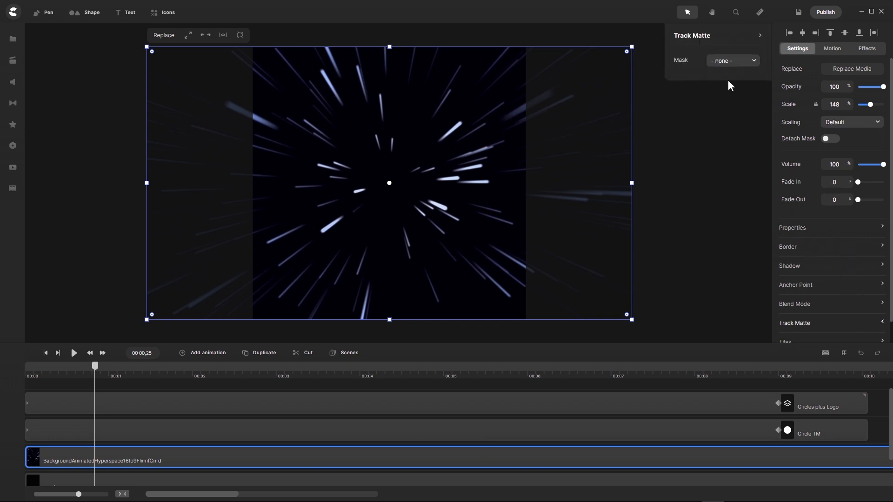
{"action": "left_click", "coordinate": [752, 64]}
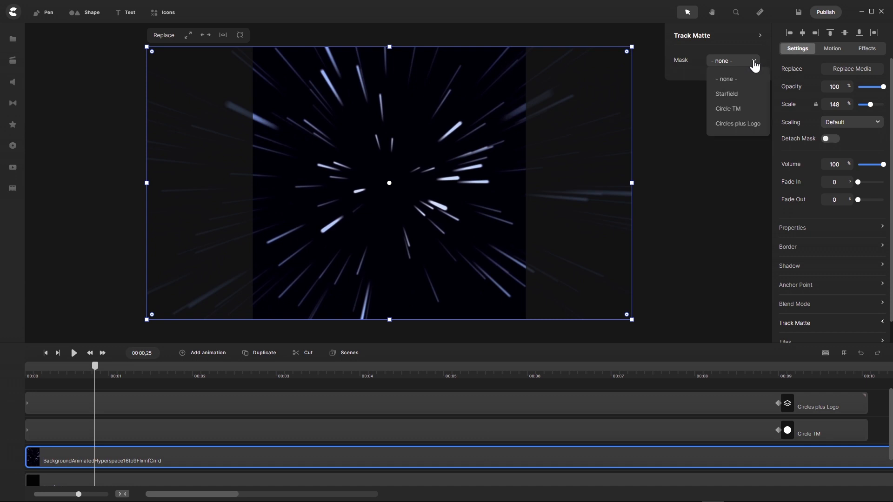
{"action": "left_click", "coordinate": [734, 111]}
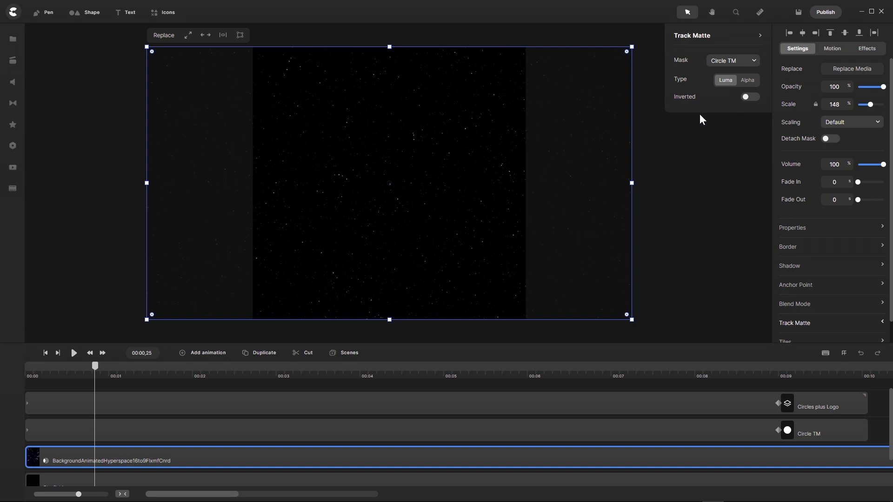
- Preview the matte near the 4-second mark, and set the hyperspace background's track matte to Alpha and Inverted
{"action": "left_click_drag", "start_coordinate": [95, 369], "coordinate": [363, 394]}
{"action": "left_click", "coordinate": [362, 394]}
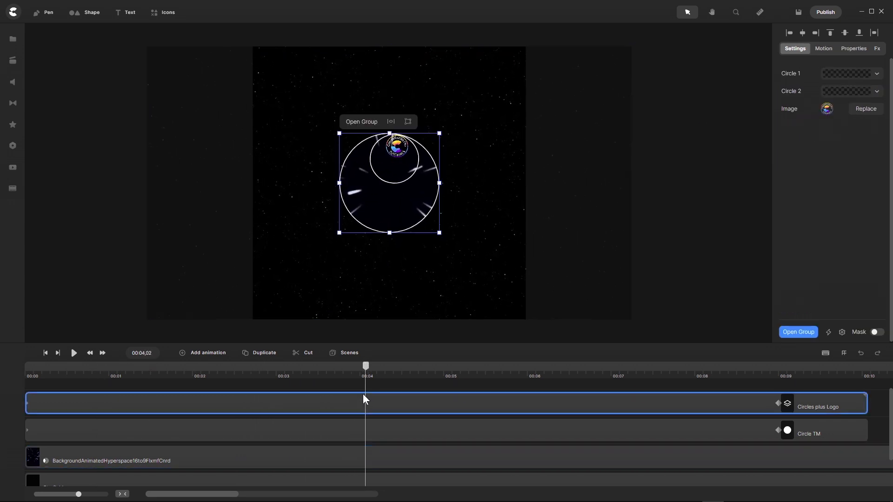
{"action": "left_click", "coordinate": [46, 461]}
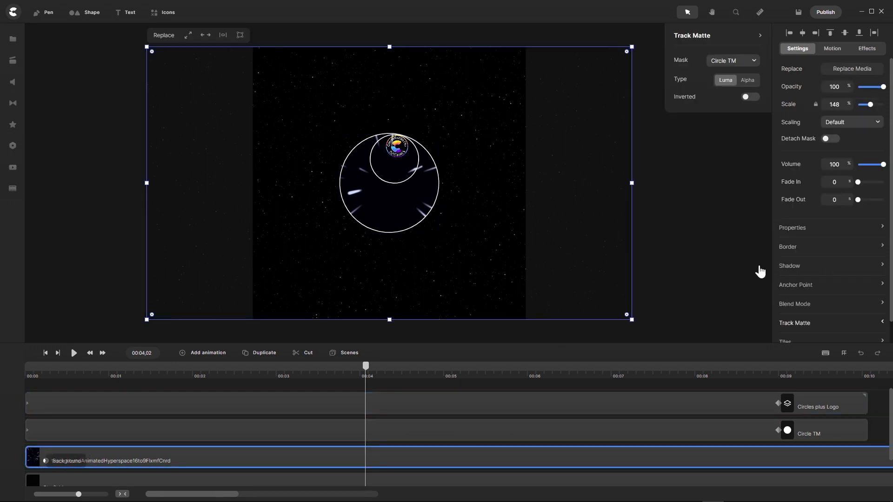
{"action": "left_click", "coordinate": [747, 80]}
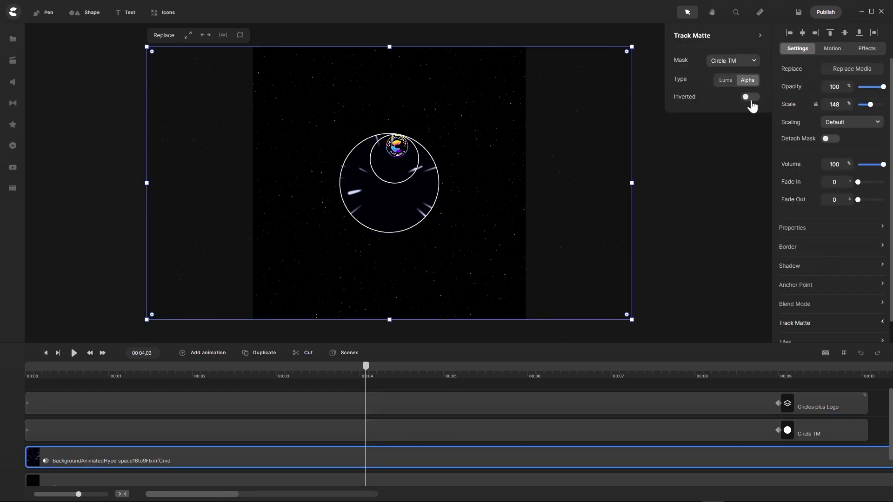
{"action": "left_click", "coordinate": [751, 97]}
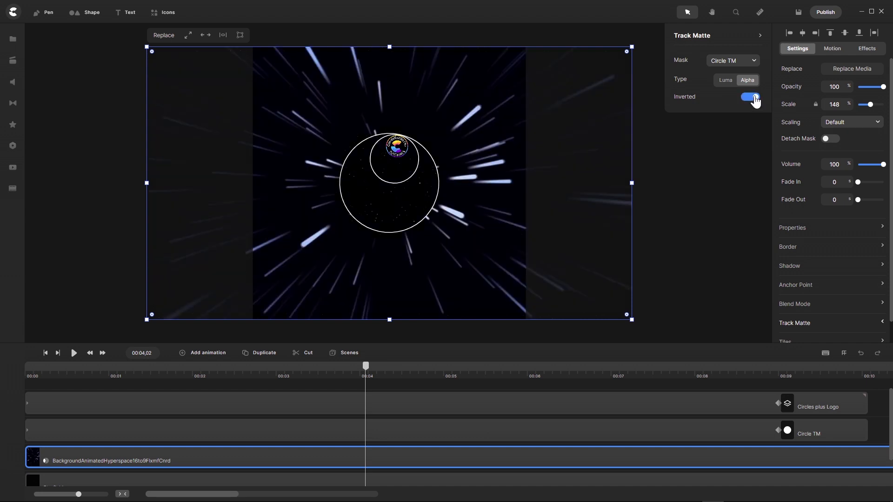
- Play the animation from the start to past the 8-second mark to check the inverted matte reveal
{"action": "left_click", "coordinate": [46, 353]}
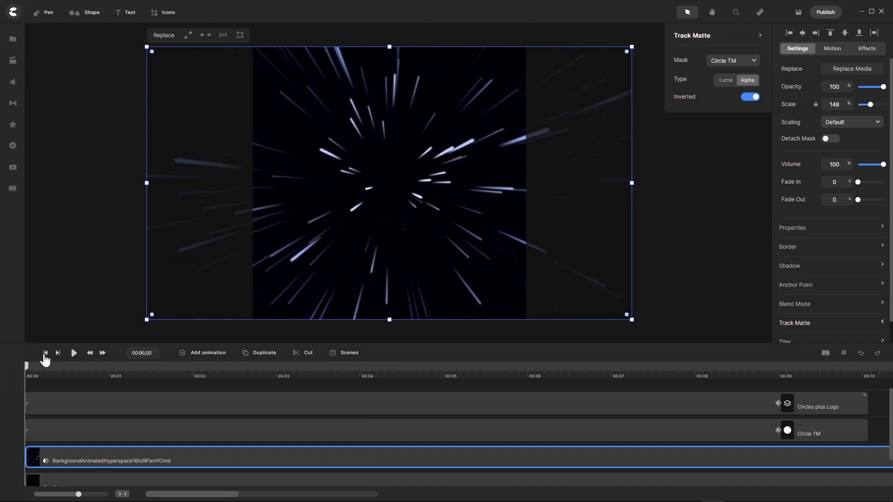
{"action": "left_click", "coordinate": [74, 354]}
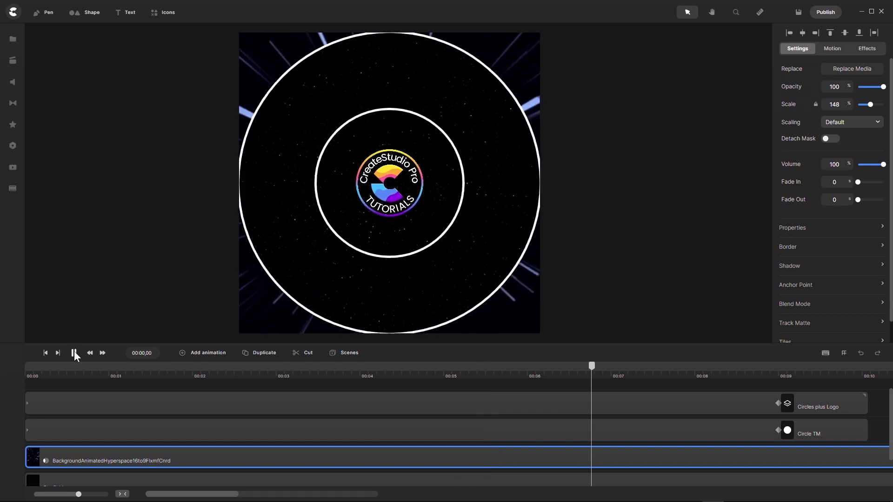
{"action": "left_click", "coordinate": [73, 353]}
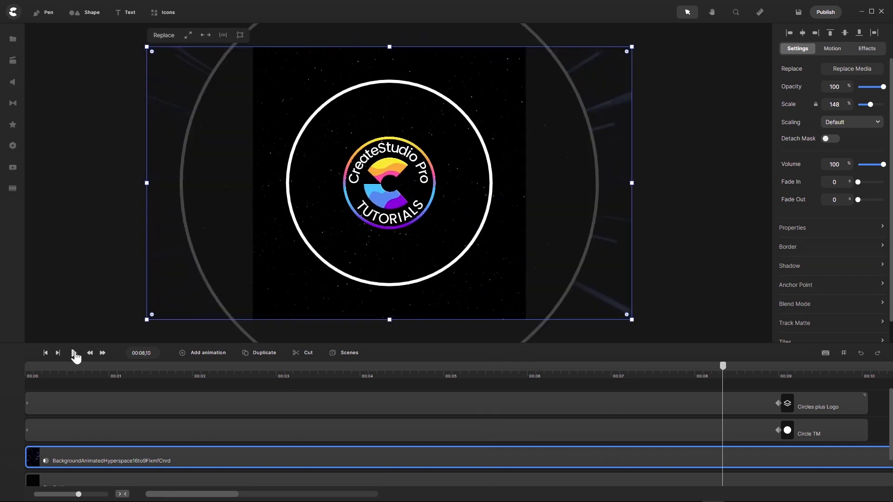
{"action": "left_click", "coordinate": [259, 384]}
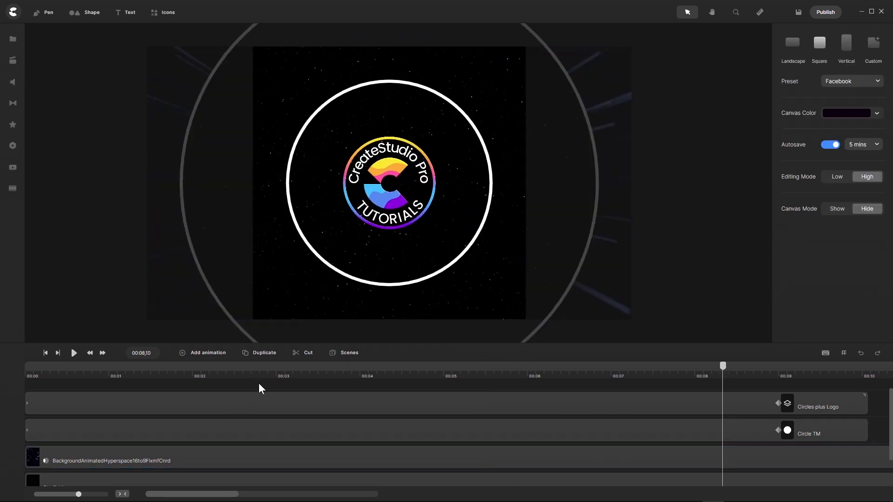
- Trim the hyperspace background and Starfield clips to end with Circle TM at about the 10-second mark
{"action": "scroll", "coordinate": [241, 436], "scroll_direction": "down", "scroll_amount": 1}
{"action": "scroll", "coordinate": [241, 438], "scroll_direction": "down", "scroll_amount": 1}
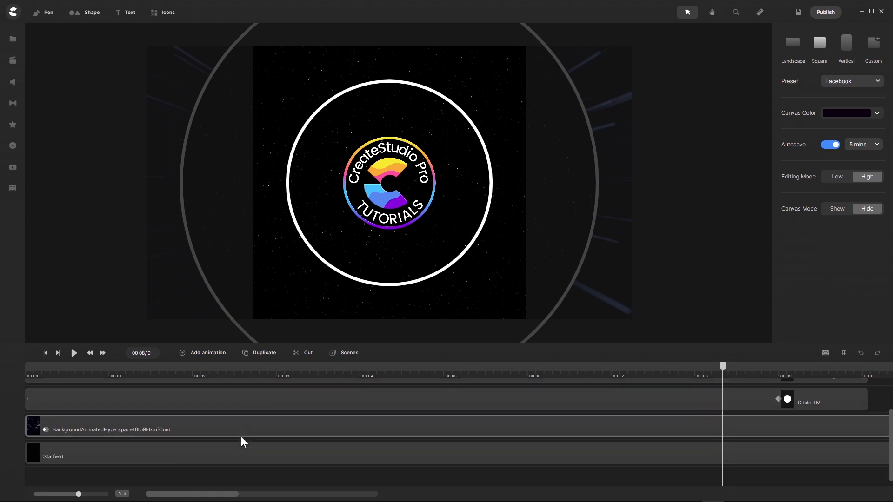
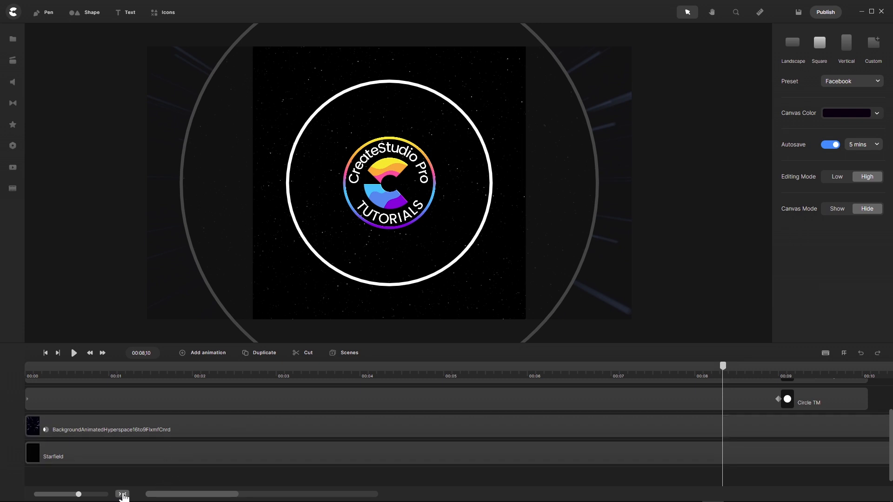
{"action": "left_click", "coordinate": [122, 495]}
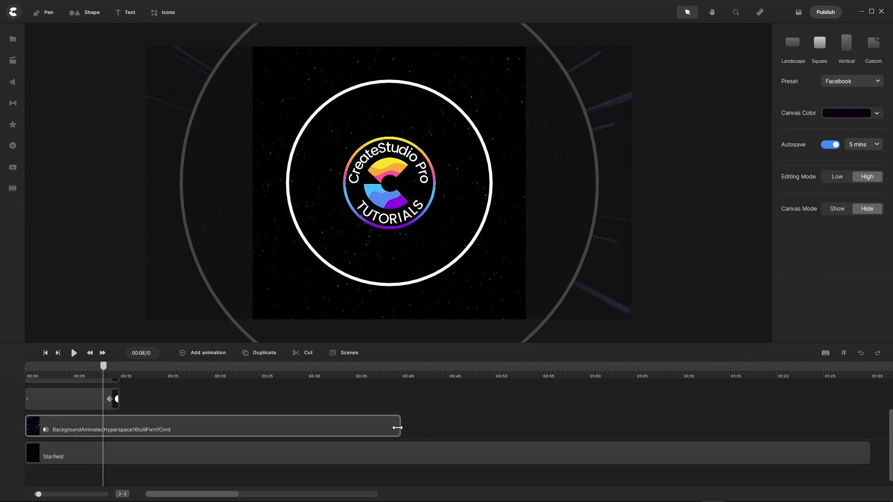
{"action": "left_click_drag", "start_coordinate": [400, 428], "coordinate": [169, 444]}
{"action": "left_click_drag", "start_coordinate": [135, 440], "coordinate": [123, 438]}
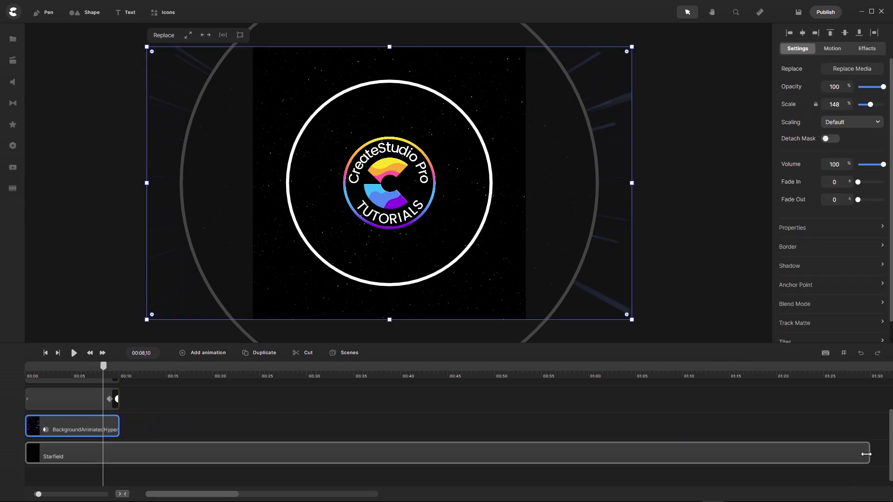
{"action": "left_click_drag", "start_coordinate": [867, 453], "coordinate": [116, 467]}
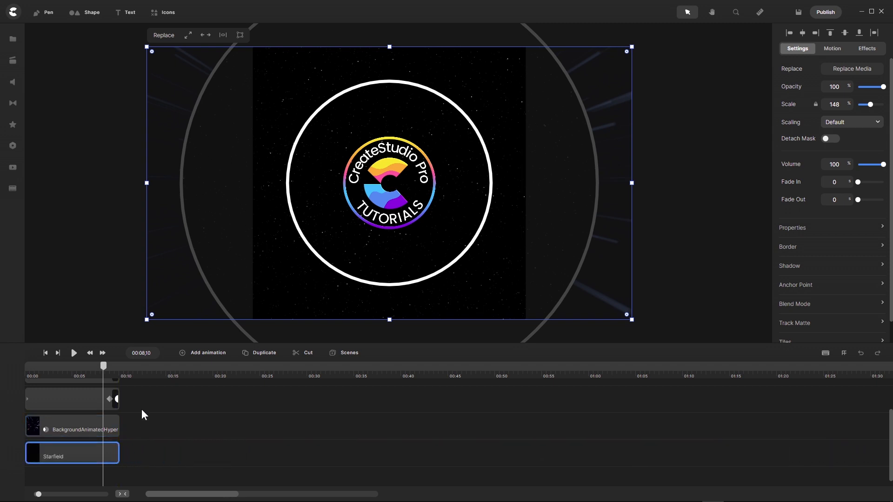
{"action": "left_click", "coordinate": [122, 494]}
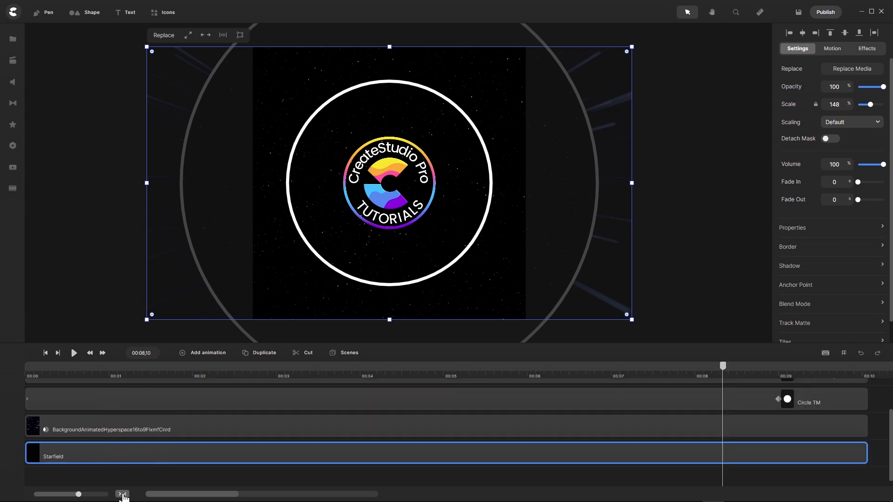
- Apply the Inner Shadow effect to the hyperspace background clip, with the playhead between the 3- and 4-second marks
{"action": "left_click", "coordinate": [162, 428]}
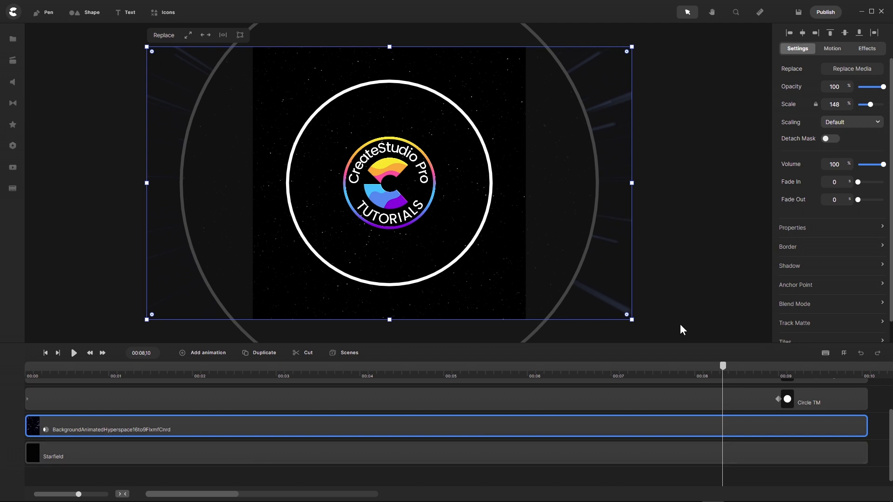
{"action": "left_click_drag", "start_coordinate": [726, 372], "coordinate": [325, 382]}
{"action": "left_click", "coordinate": [324, 382]}
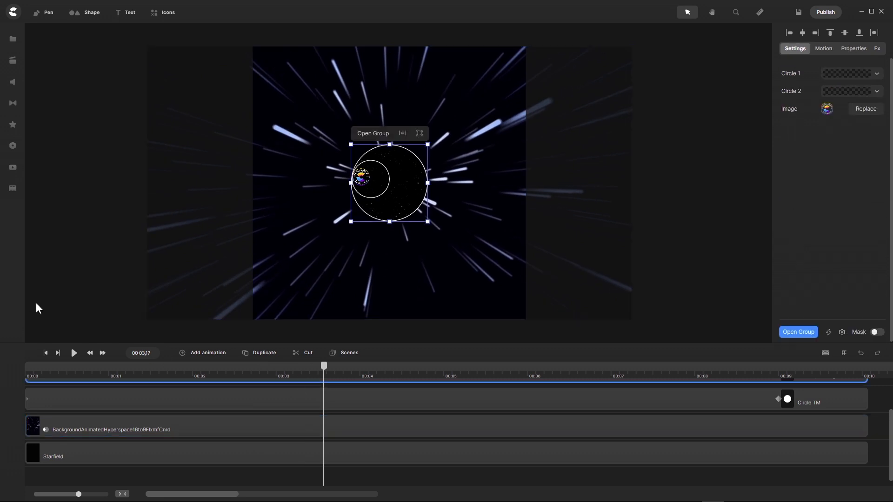
{"action": "left_click", "coordinate": [9, 129]}
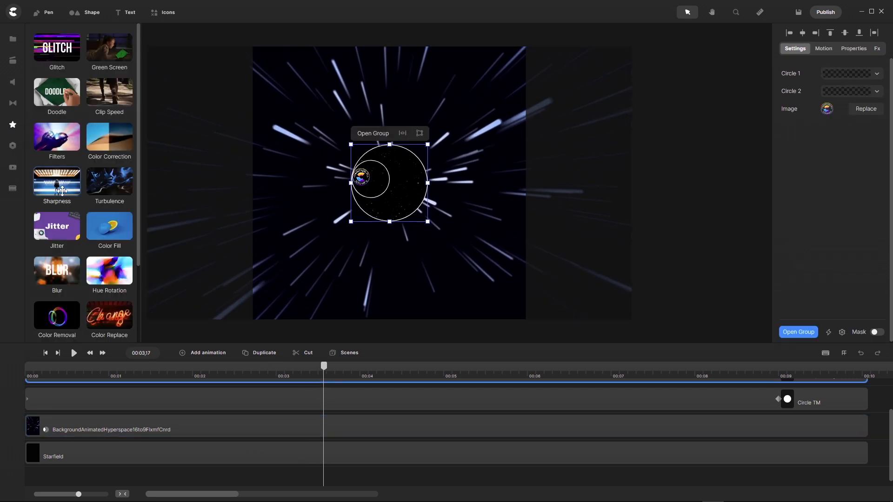
{"action": "scroll", "coordinate": [95, 216], "scroll_direction": "down", "scroll_amount": 3}
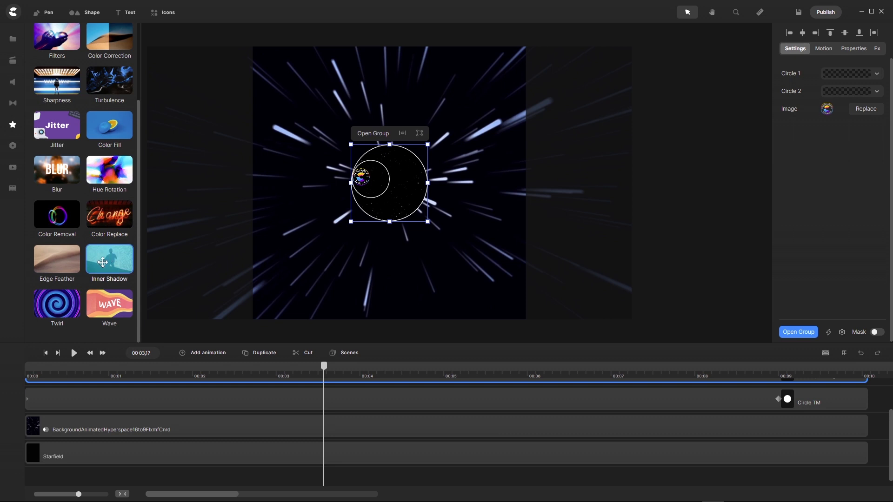
{"action": "left_click_drag", "start_coordinate": [106, 257], "coordinate": [148, 425]}
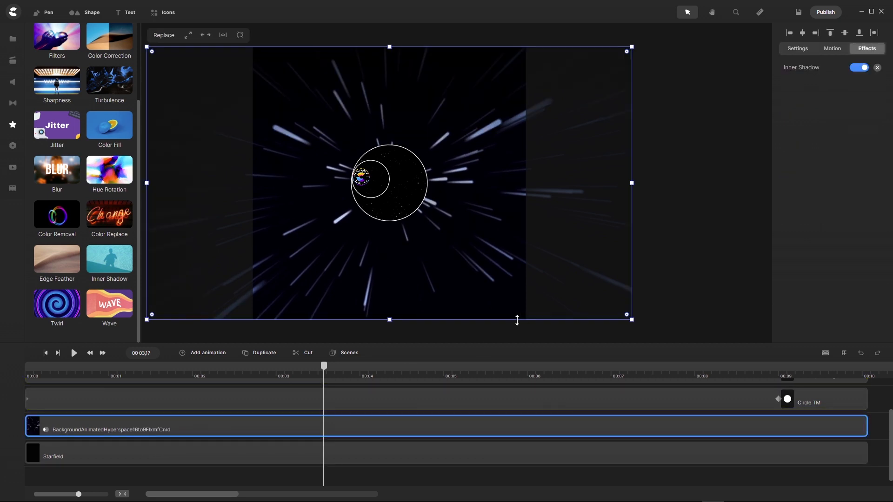
- Set the hyperspace background's Inner Shadow to 0% distance, 1% blur and white colour ffffff, and deselect the clip
{"action": "left_click", "coordinate": [798, 70]}
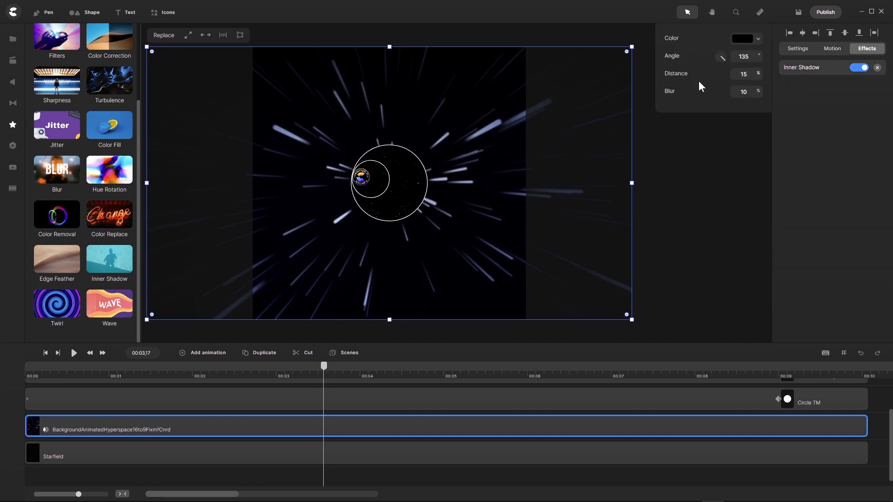
{"action": "left_click_drag", "start_coordinate": [745, 73], "coordinate": [683, 82]}
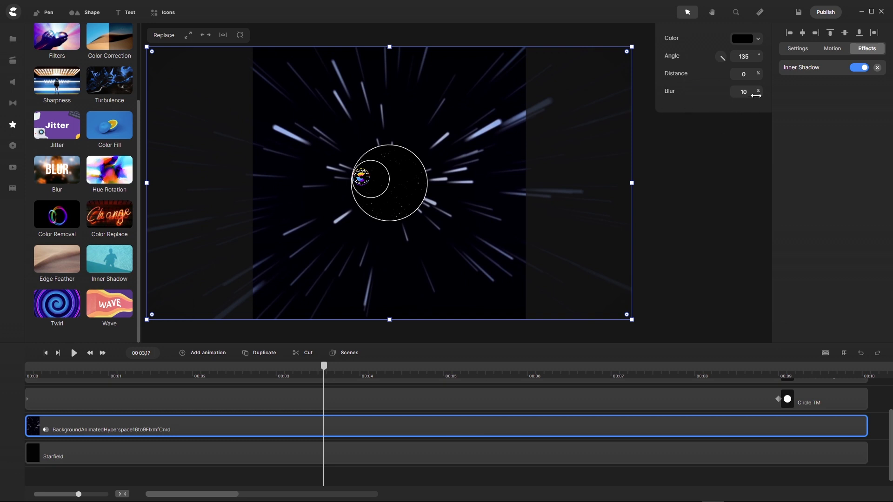
{"action": "left_click_drag", "start_coordinate": [758, 92], "coordinate": [754, 93]}
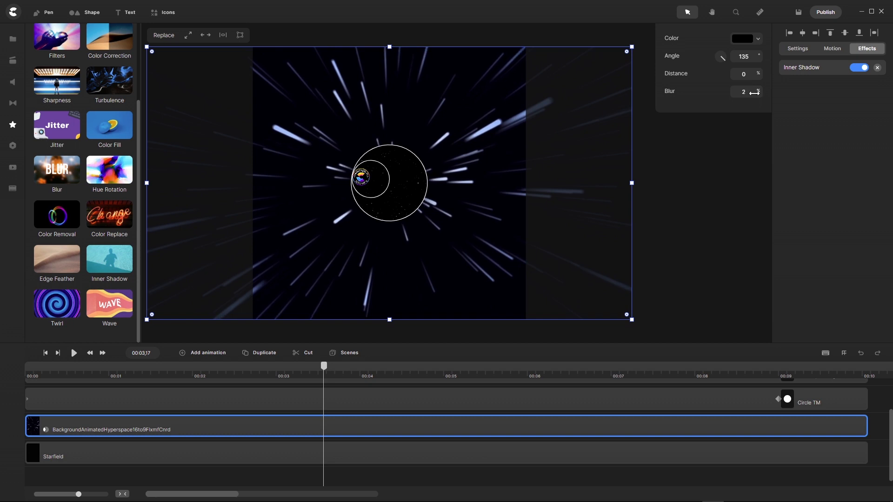
{"action": "left_click", "coordinate": [757, 39]}
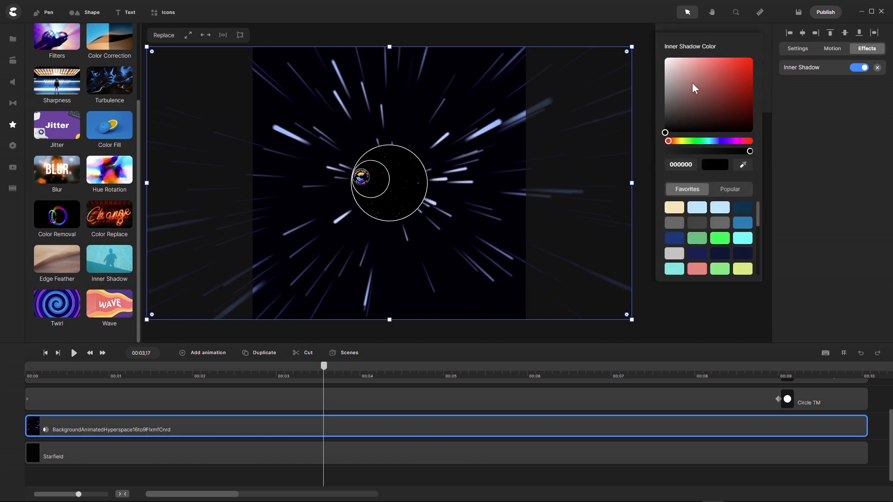
{"action": "left_click_drag", "start_coordinate": [692, 83], "coordinate": [641, 20]}
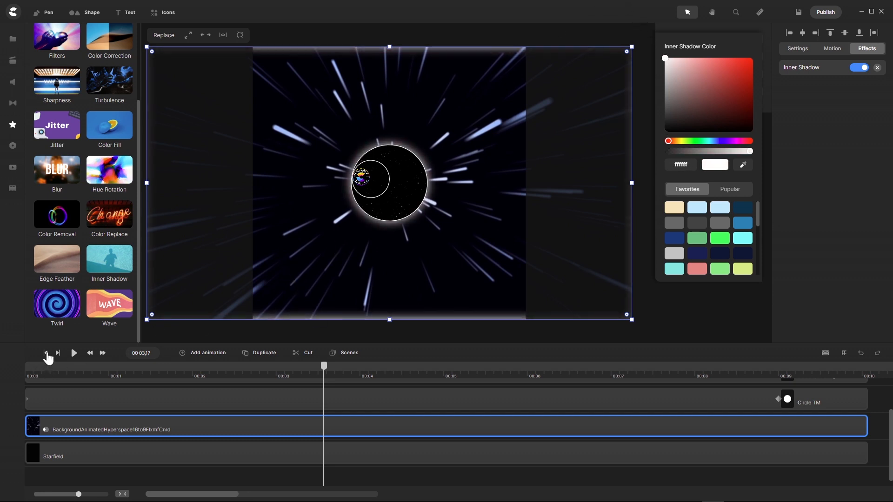
{"action": "left_click", "coordinate": [13, 124]}
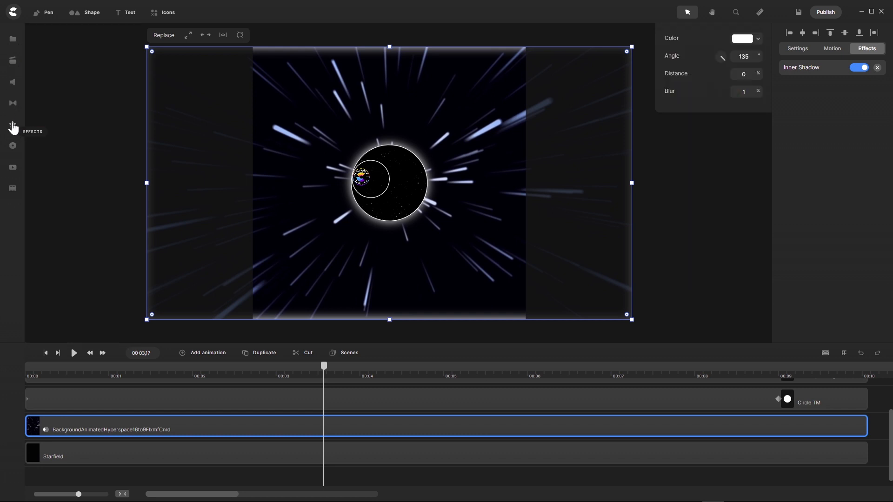
{"action": "left_click", "coordinate": [57, 243]}
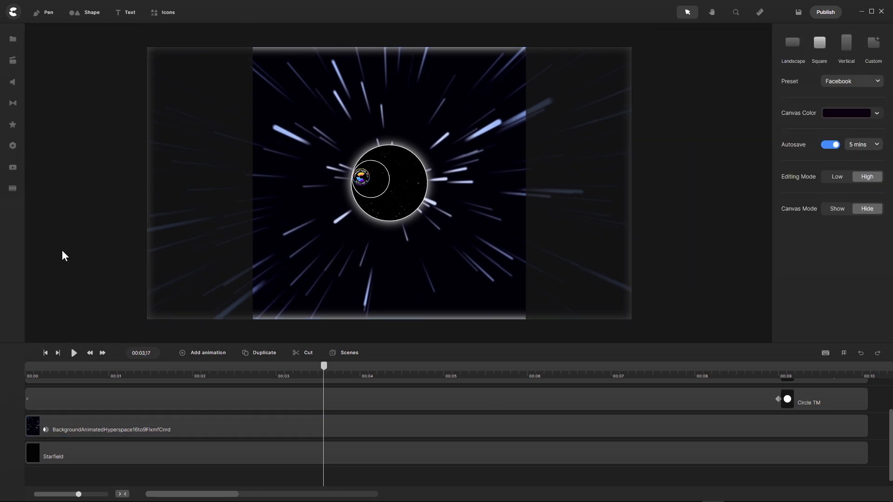
- Play the animation from the current frame, and again from the start to past the 6-second mark, to check the glow
{"action": "left_click", "coordinate": [74, 353]}
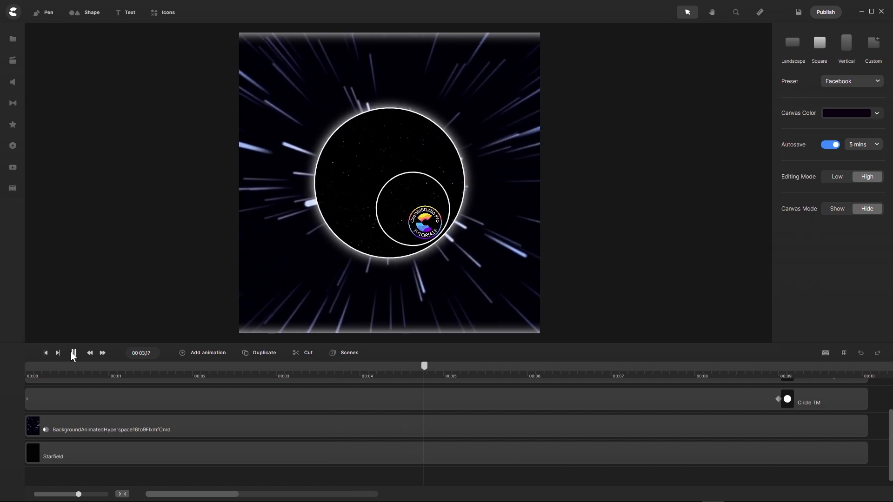
{"action": "left_click", "coordinate": [73, 353]}
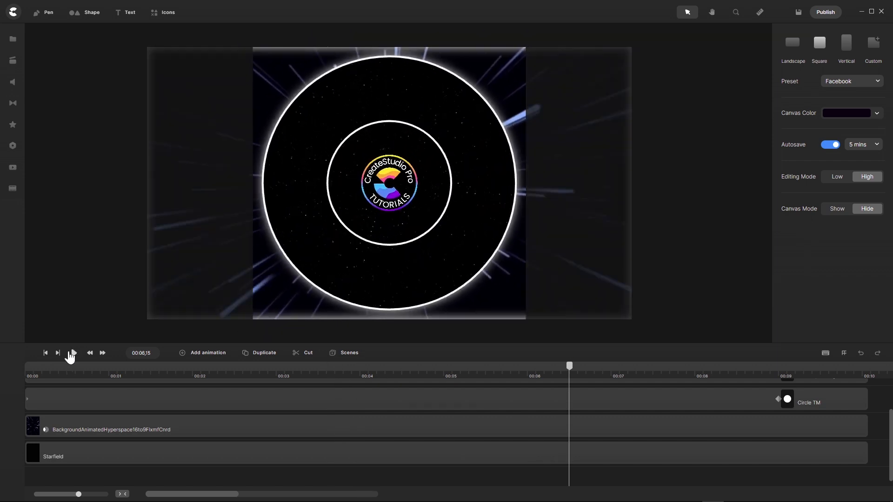
{"action": "left_click", "coordinate": [46, 354]}
{"action": "left_click", "coordinate": [75, 353]}
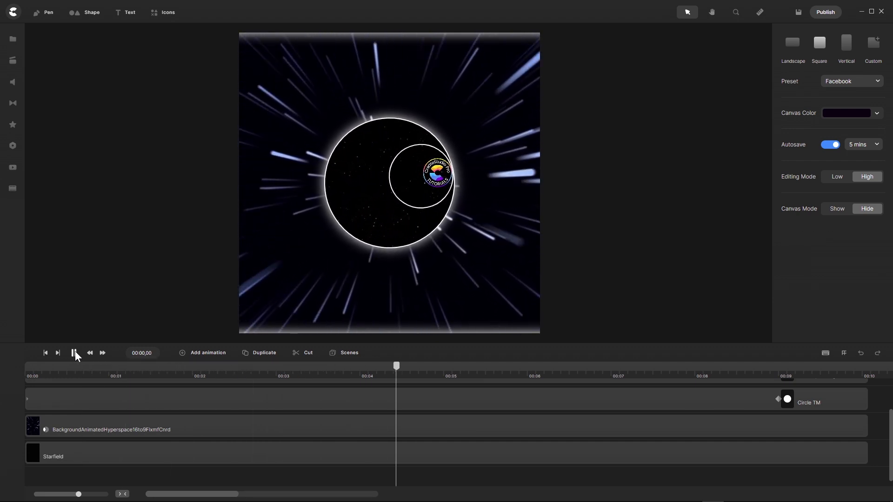
{"action": "left_click", "coordinate": [74, 354]}
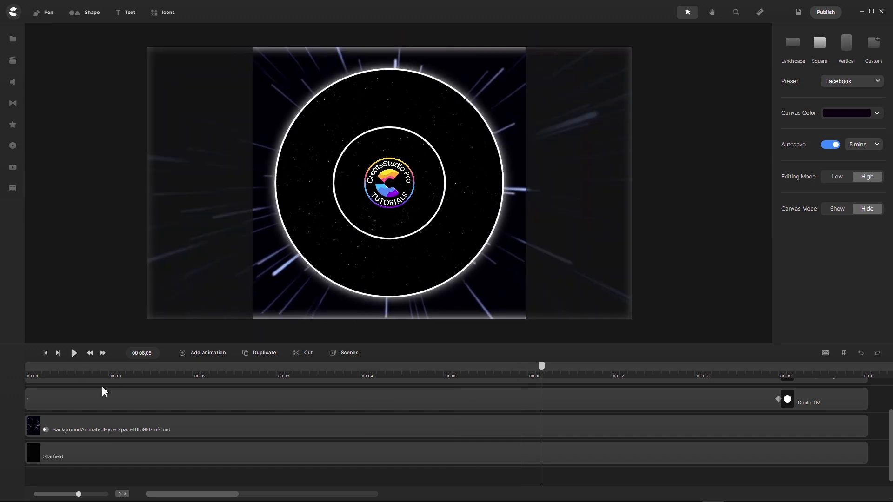
- Set the hyperspace background clip's scale to 160%
{"action": "left_click", "coordinate": [111, 424]}
{"action": "left_click", "coordinate": [111, 427]}
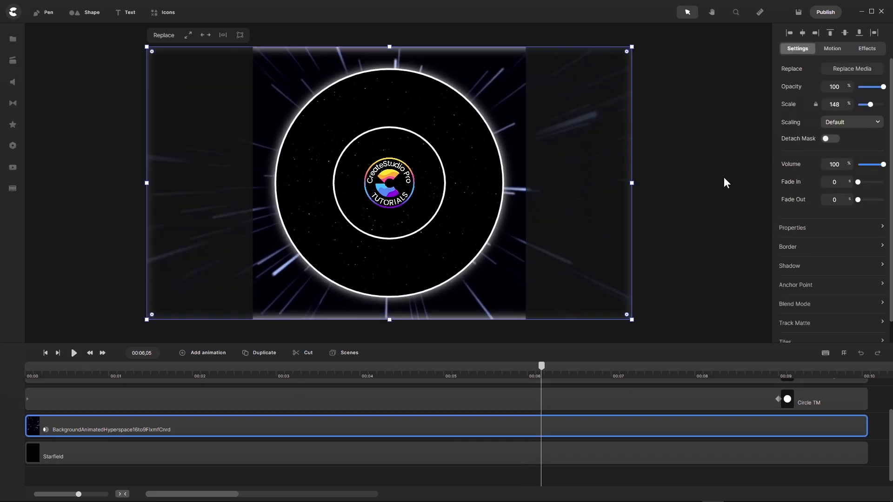
{"action": "double_click", "coordinate": [842, 106]}
{"action": "type", "text": "160"}
{"action": "key", "text": "Return"}
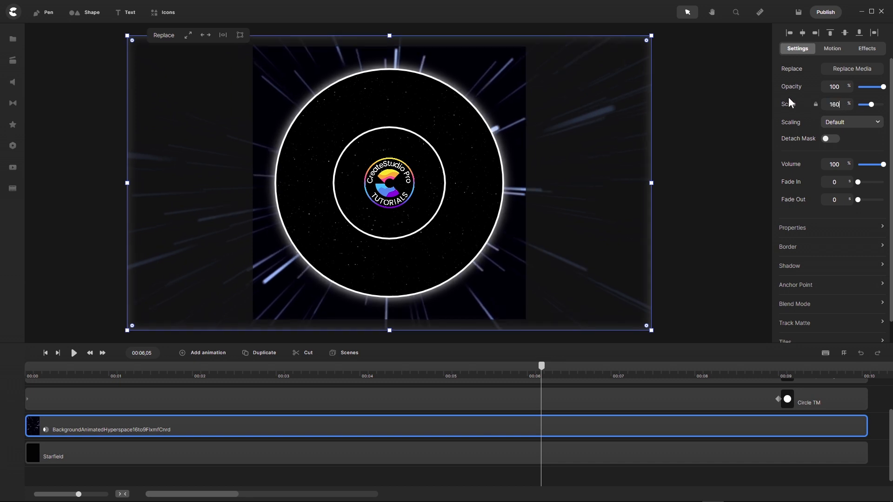
- Play the animation from the start to past the 8-second mark to check the enlarged hyperspace background
{"action": "left_click", "coordinate": [44, 354]}
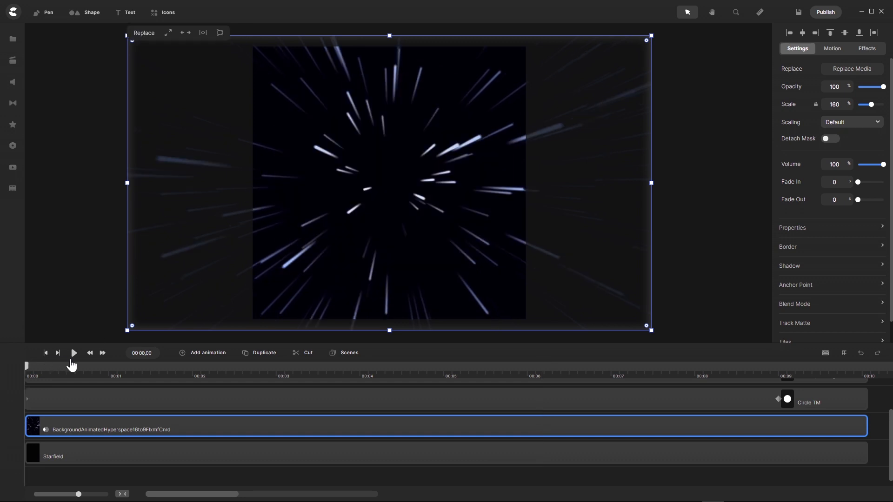
{"action": "left_click", "coordinate": [74, 354]}
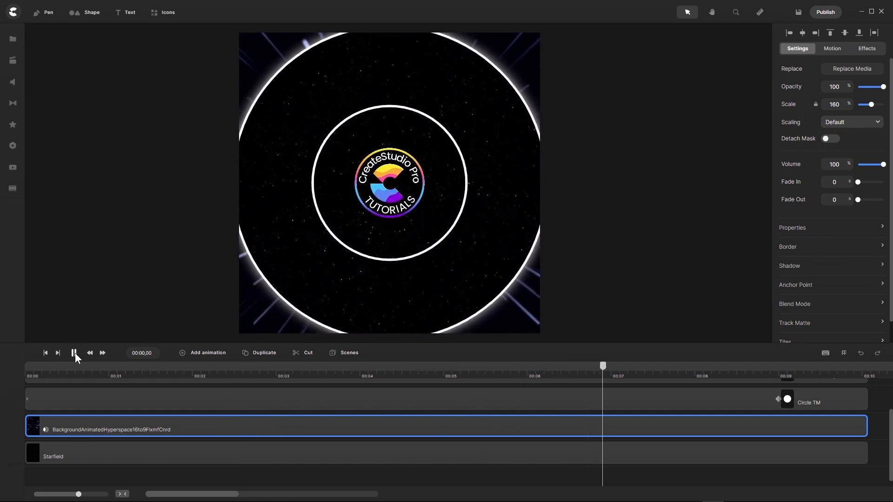
{"action": "left_click", "coordinate": [75, 352]}
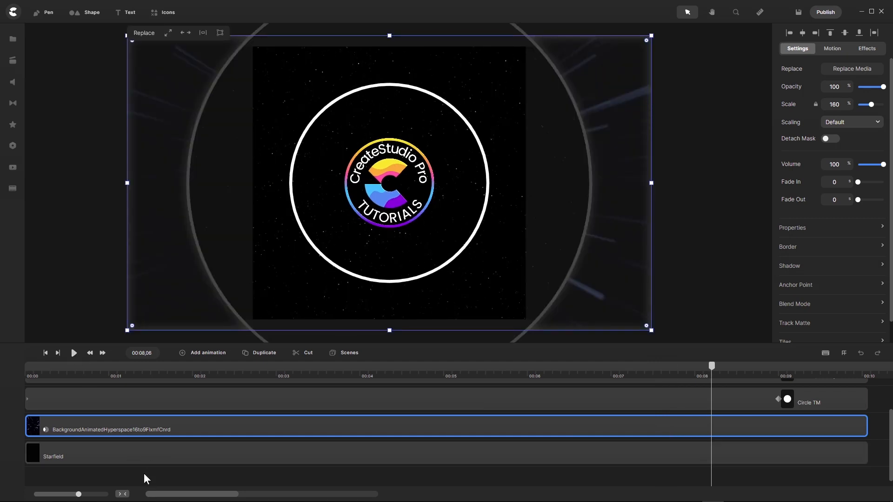
- Move the playhead to about the 3-second mark and sort the music library by Shortest
{"action": "scroll", "coordinate": [151, 478], "scroll_direction": "up", "scroll_amount": 2}
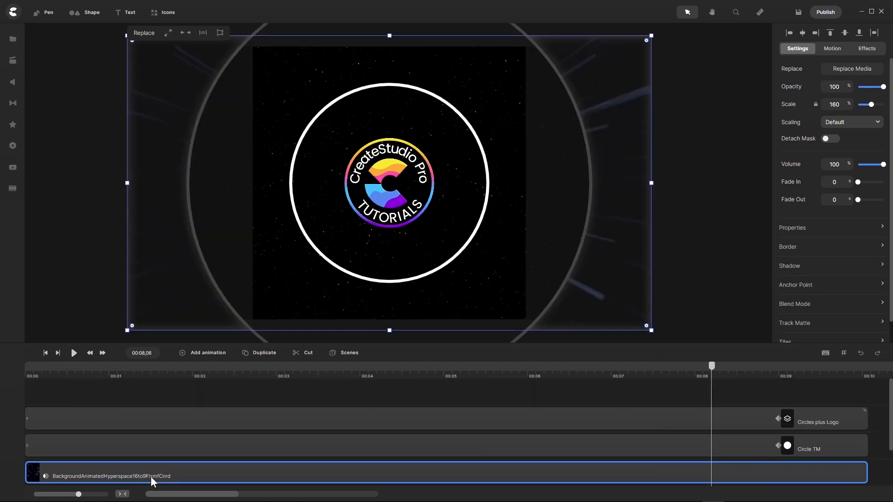
{"action": "left_click", "coordinate": [177, 388]}
{"action": "left_click_drag", "start_coordinate": [712, 370], "coordinate": [285, 382]}
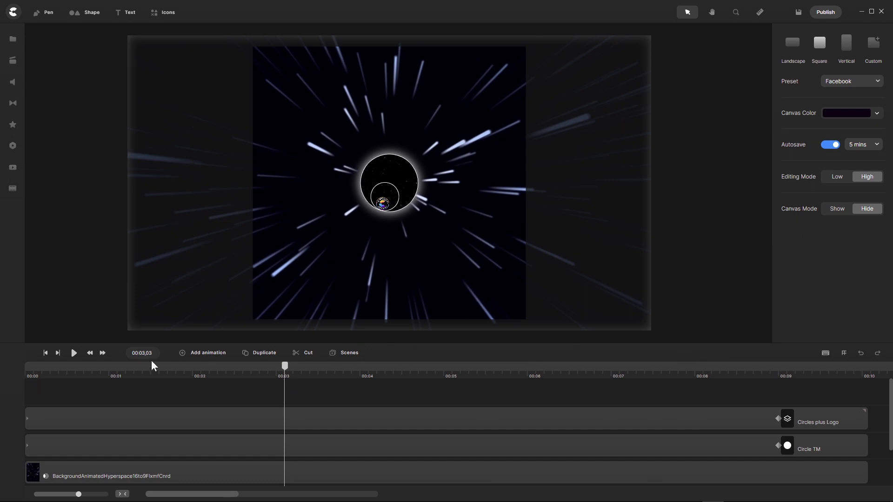
{"action": "left_click", "coordinate": [13, 83]}
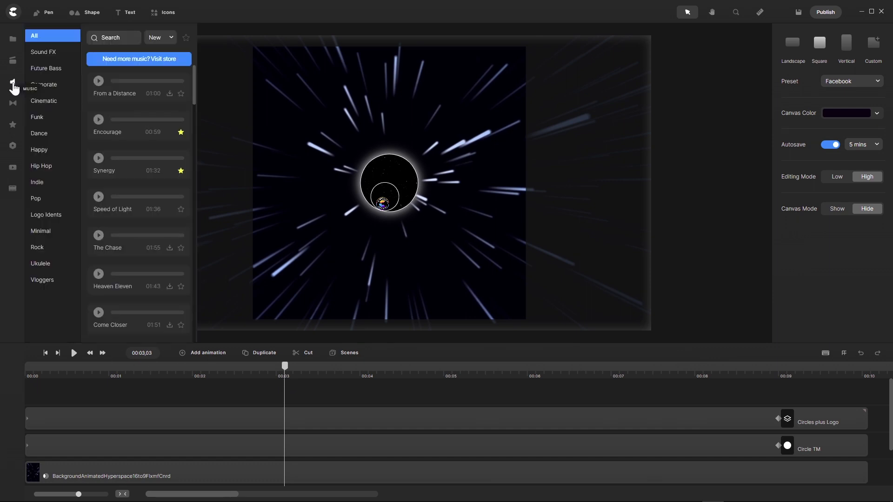
{"action": "left_click", "coordinate": [171, 38]}
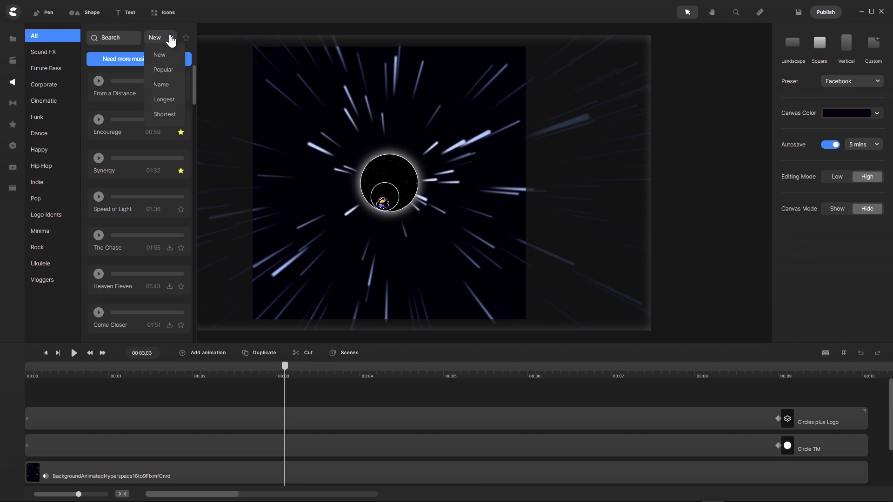
{"action": "left_click", "coordinate": [160, 113]}
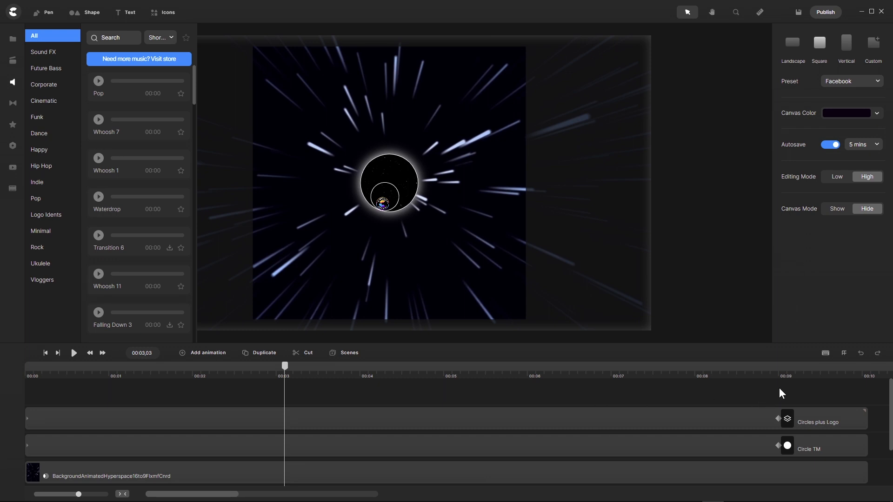
- Add the With Energy music track to the project and move its clip to the start of the timeline
{"action": "scroll", "coordinate": [139, 200], "scroll_direction": "down", "scroll_amount": 5}
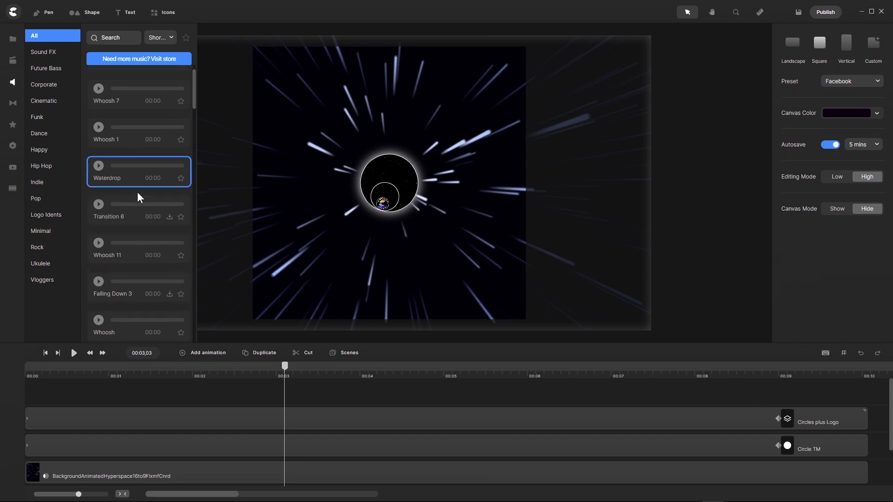
{"action": "scroll", "coordinate": [143, 195], "scroll_direction": "down", "scroll_amount": 10}
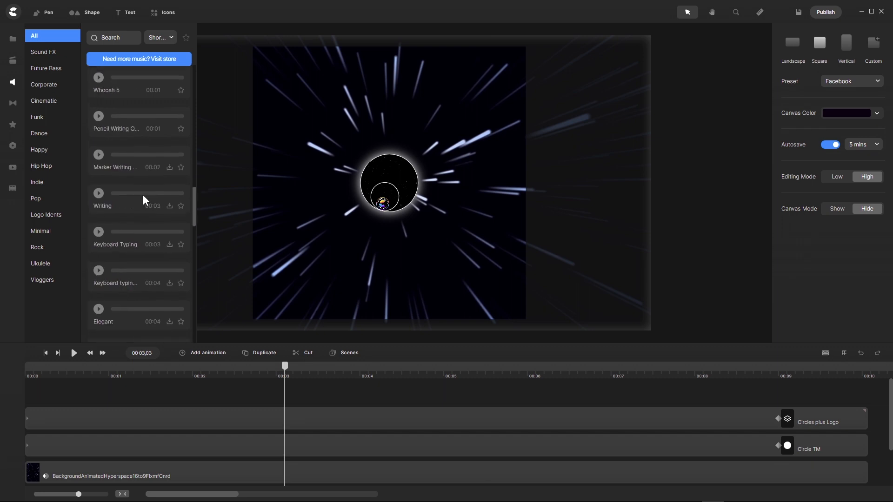
{"action": "scroll", "coordinate": [143, 196], "scroll_direction": "down", "scroll_amount": 5}
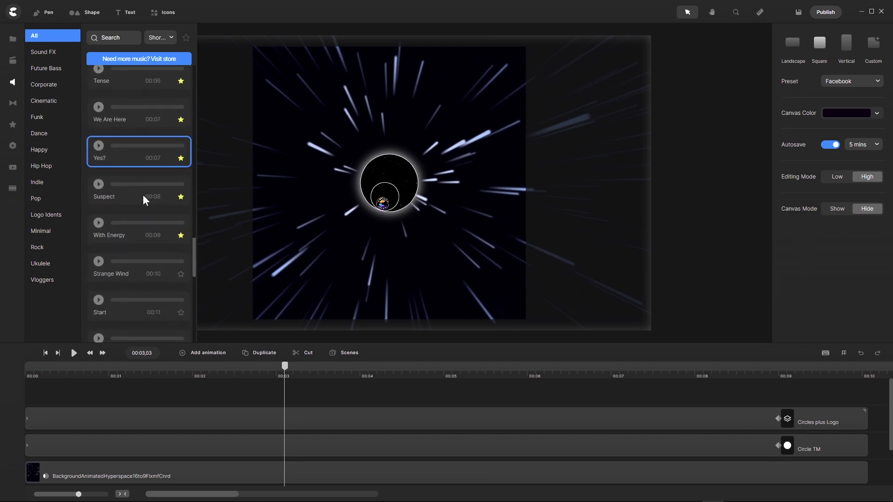
{"action": "scroll", "coordinate": [143, 194], "scroll_direction": "down", "scroll_amount": 1}
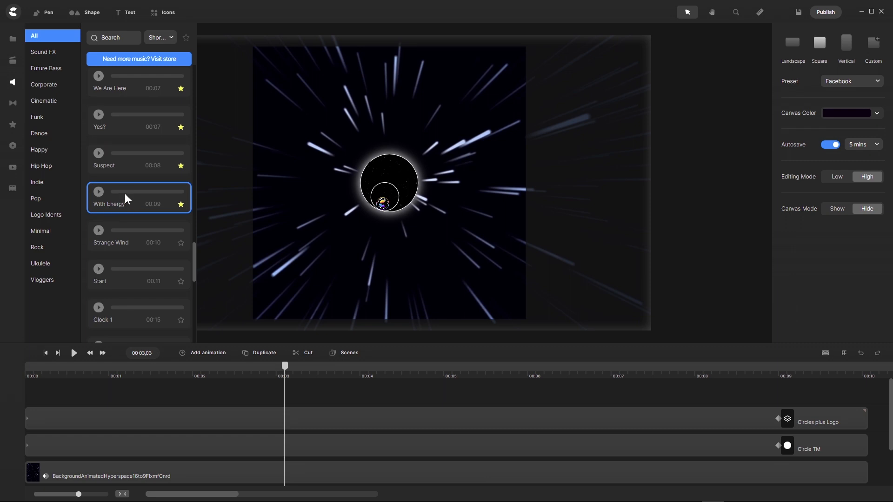
{"action": "left_click_drag", "start_coordinate": [124, 194], "coordinate": [371, 188]}
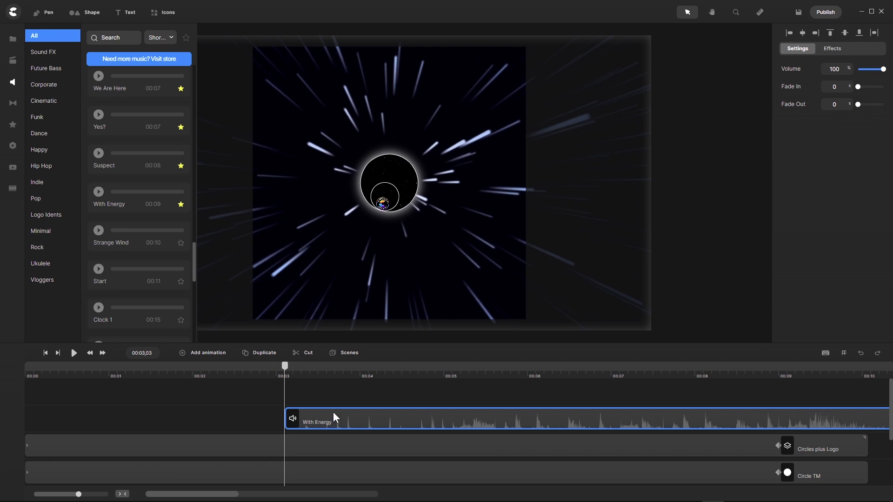
{"action": "left_click_drag", "start_coordinate": [333, 411], "coordinate": [73, 411]}
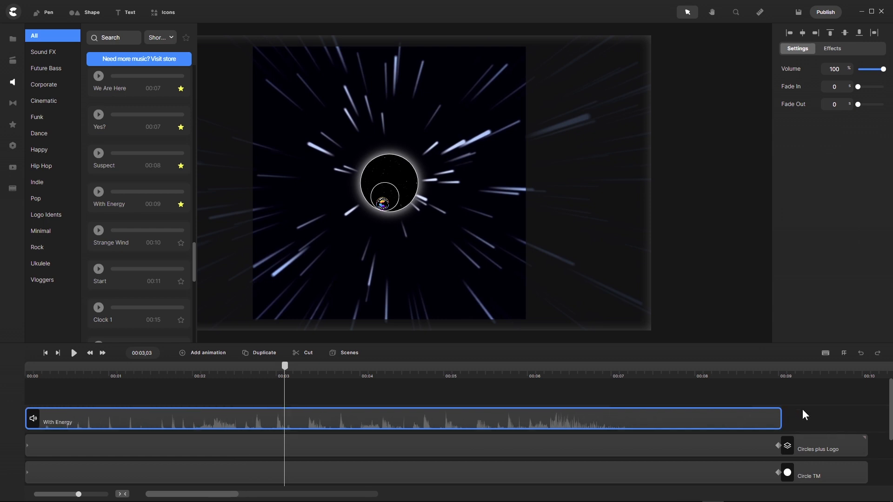
- Trim the With Energy clip to end just before the 9-second mark and set its volume to 60%
{"action": "left_click_drag", "start_coordinate": [774, 417], "coordinate": [760, 415]}
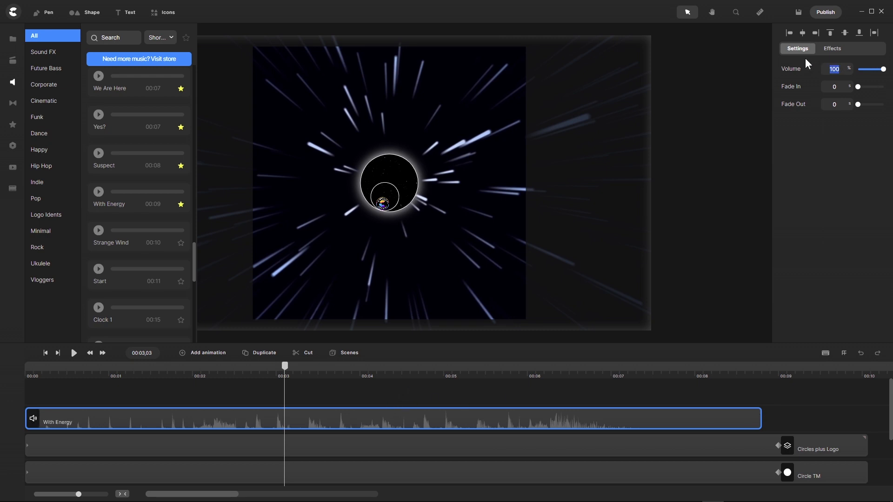
{"action": "type", "text": "60"}
{"action": "left_click", "coordinate": [13, 85]}
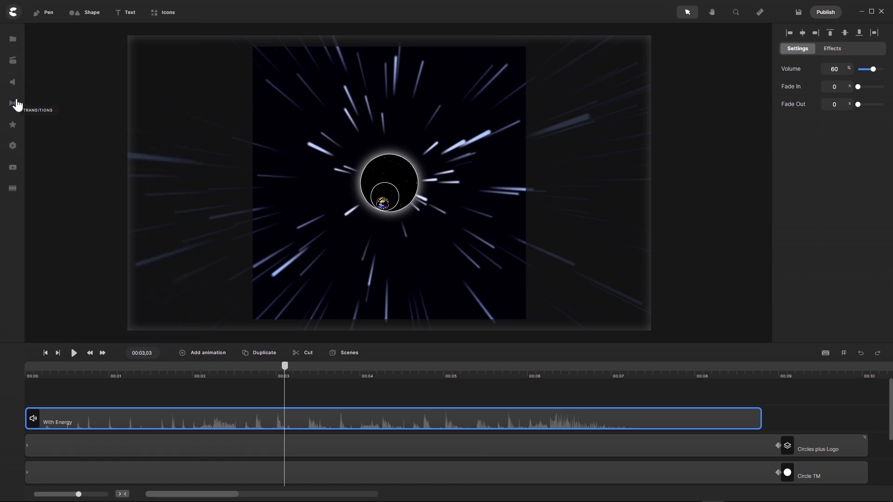
- Play the animation with the music from the start to past the 8-second mark
{"action": "left_click", "coordinate": [45, 353]}
{"action": "left_click", "coordinate": [73, 353]}
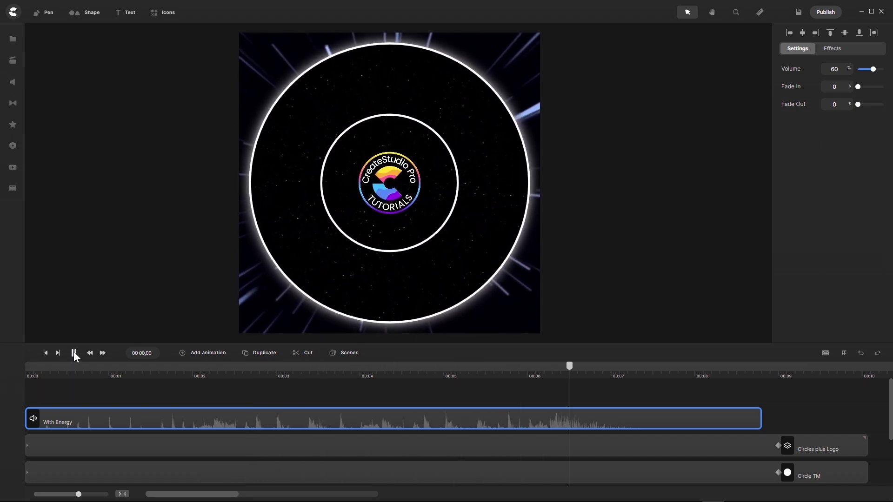
{"action": "left_click", "coordinate": [73, 353]}
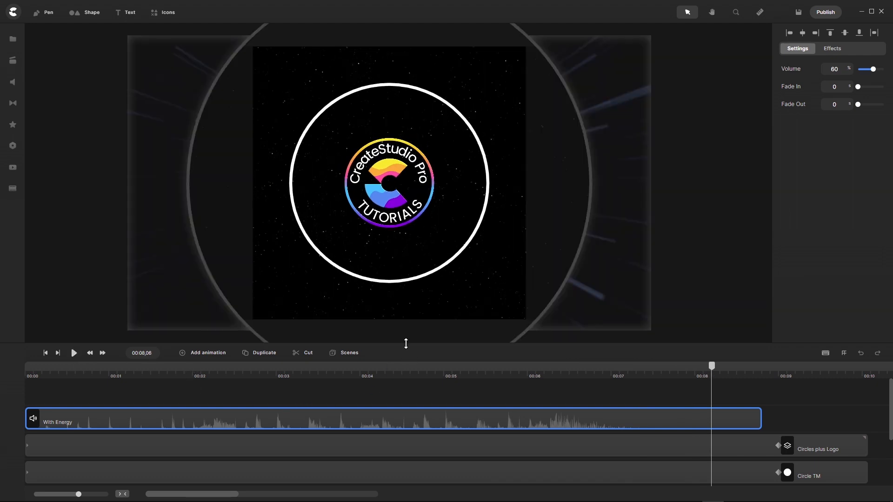
- Enlarge the timeline area and group the With Energy, Circles plus Logo, Circle TM, hyperspace background and Starfield clips
{"action": "left_click_drag", "start_coordinate": [405, 344], "coordinate": [410, 284]}
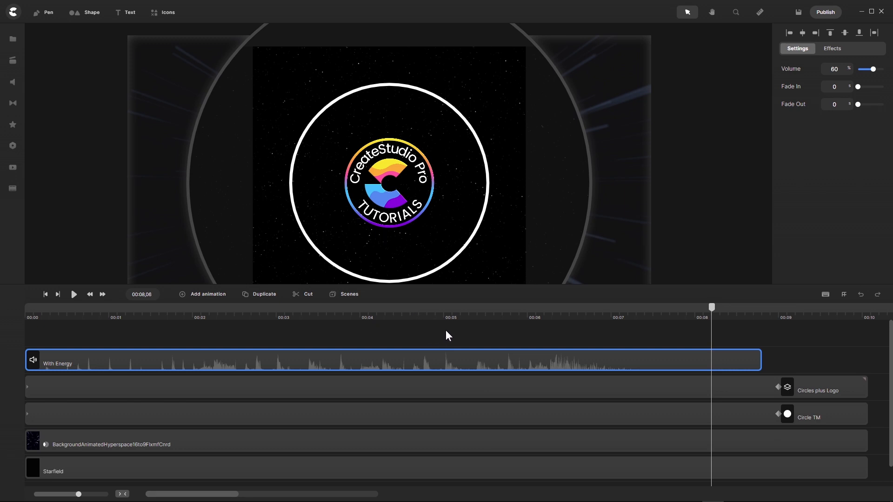
{"action": "left_click_drag", "start_coordinate": [446, 331], "coordinate": [296, 486]}
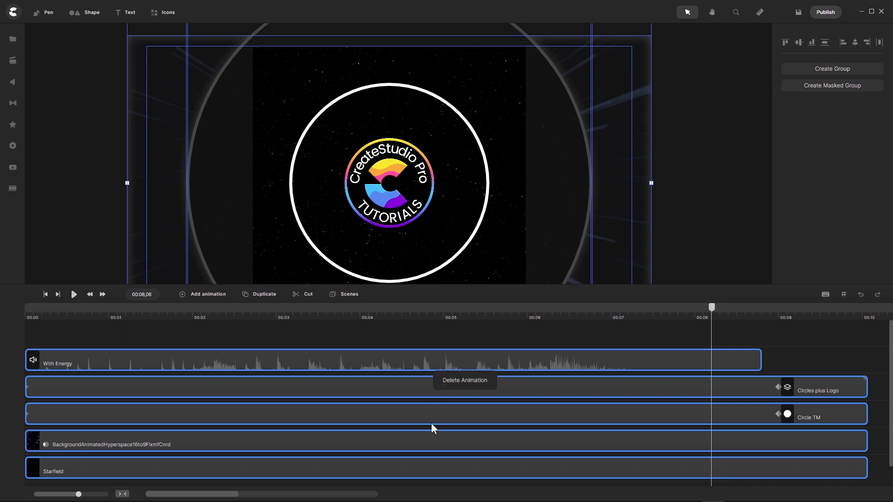
{"action": "right_click", "coordinate": [432, 444]}
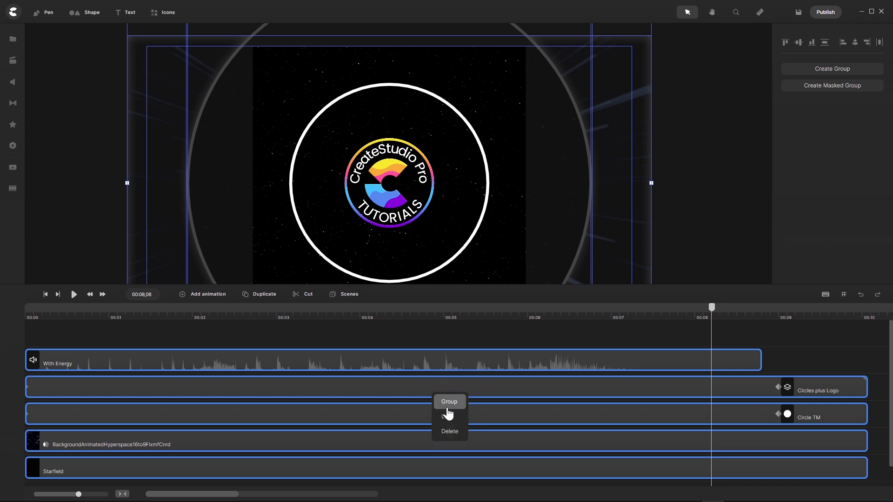
{"action": "left_click", "coordinate": [448, 410]}
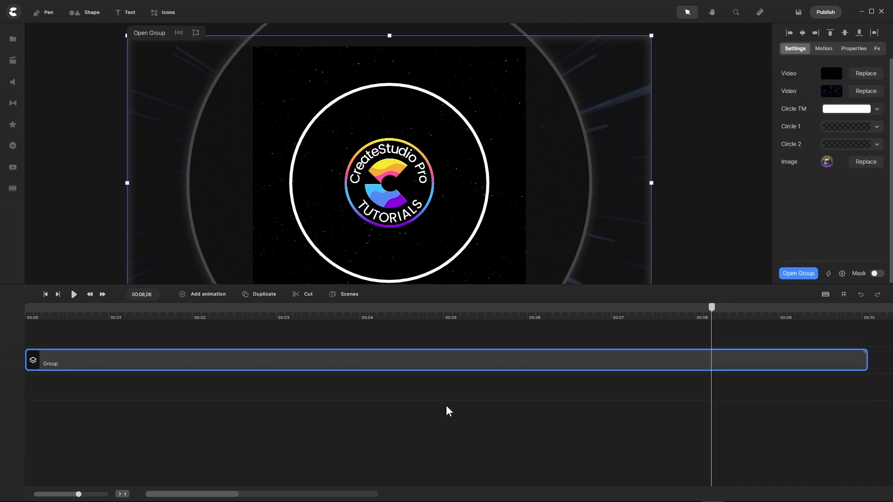
- Rename the new group as Circles Logo Animation Master Group
{"action": "right_click", "coordinate": [53, 367]}
{"action": "left_click", "coordinate": [74, 241]}
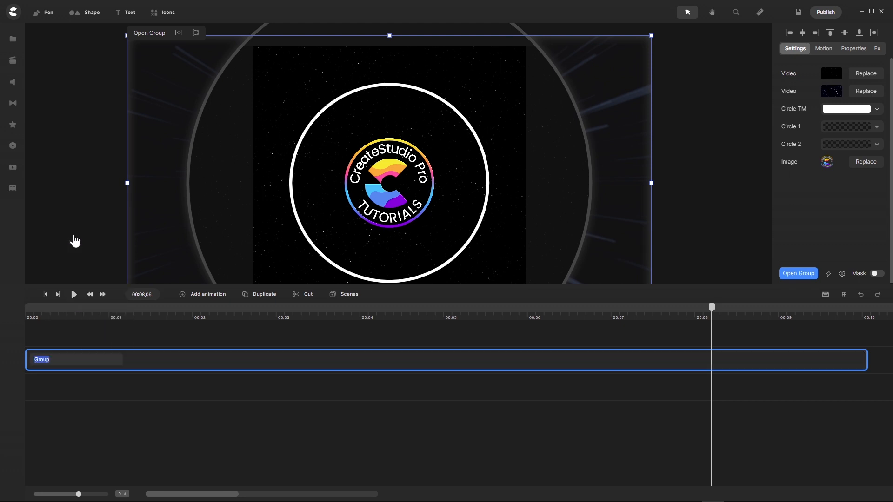
{"action": "type", "text": "C"}
{"action": "type", "text": "irc"}
{"action": "type", "text": "le"}
{"action": "type", "text": "s "}
{"action": "type", "text": "Log"}
{"action": "type", "text": "o Animatio"}
{"action": "type", "text": "n Ma"}
{"action": "type", "text": "ster Gr"}
{"action": "type", "text": "oup"}
{"action": "key", "text": "Return"}
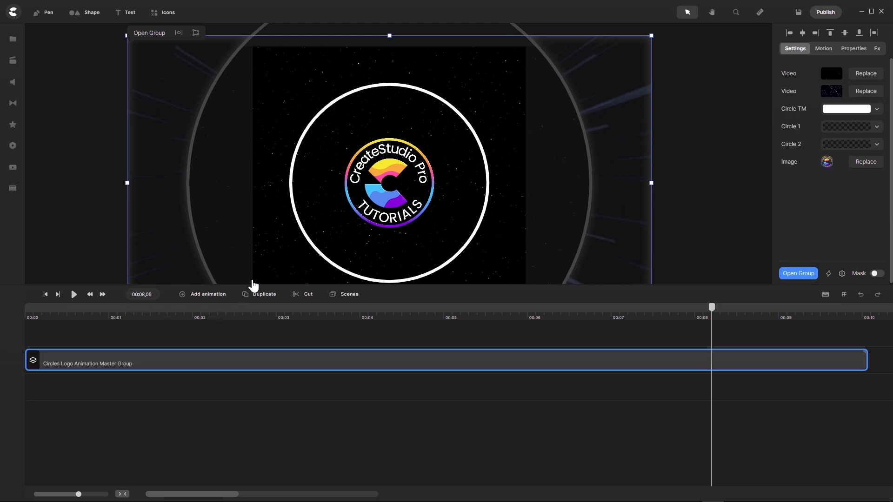
- In the group's Easy Edit Properties, move Image to the top, relabel it Logo Image, and place Circle 1 and Circle 2 directly beneath
{"action": "left_click_drag", "start_coordinate": [247, 283], "coordinate": [225, 359]}
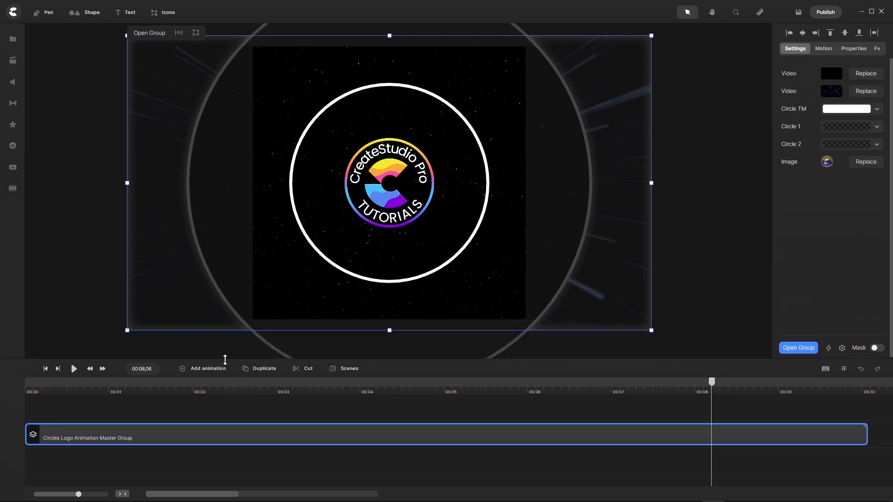
{"action": "left_click", "coordinate": [841, 349]}
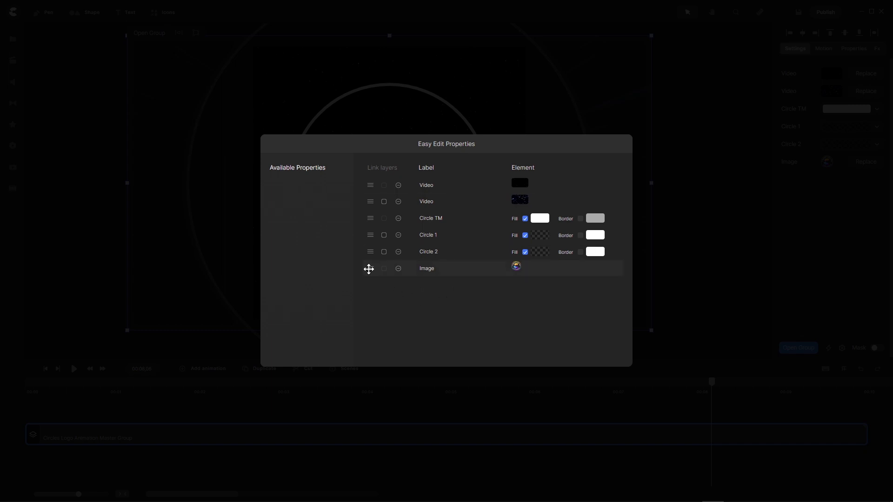
{"action": "left_click_drag", "start_coordinate": [369, 269], "coordinate": [359, 189]}
{"action": "left_click_drag", "start_coordinate": [434, 185], "coordinate": [417, 191]}
{"action": "type", "text": "Logo"}
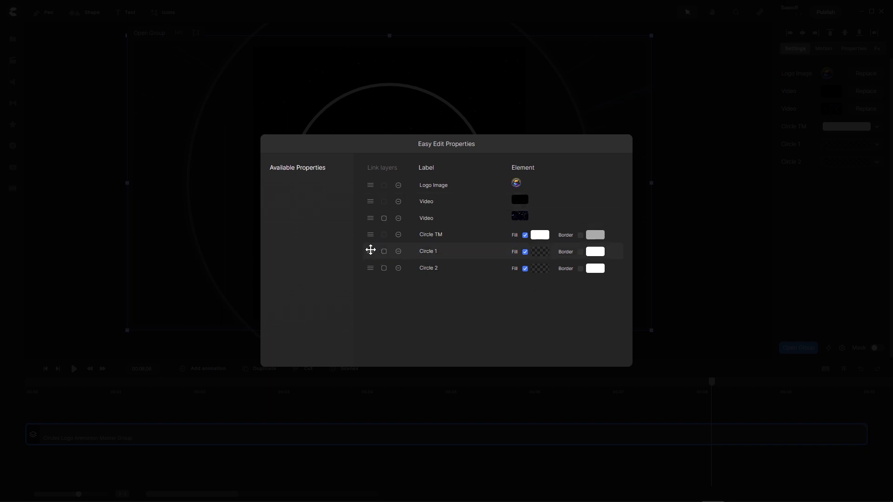
{"action": "left_click_drag", "start_coordinate": [371, 250], "coordinate": [374, 205]}
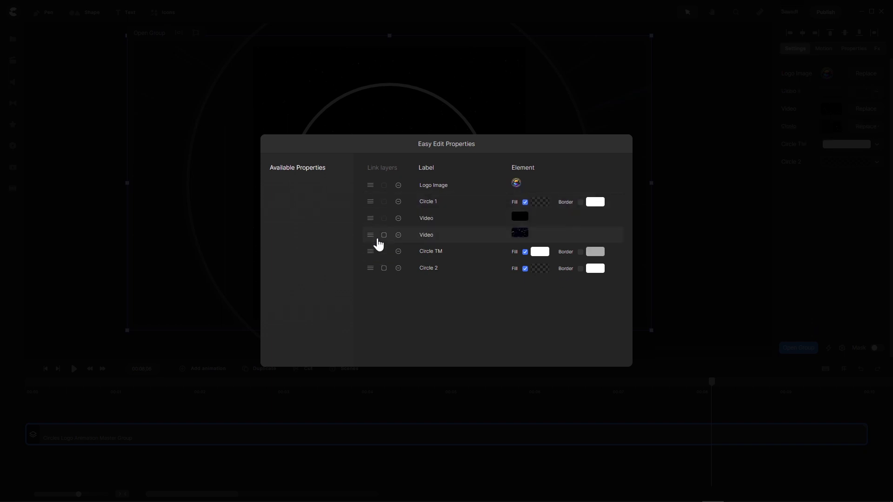
{"action": "left_click_drag", "start_coordinate": [369, 266], "coordinate": [365, 221]}
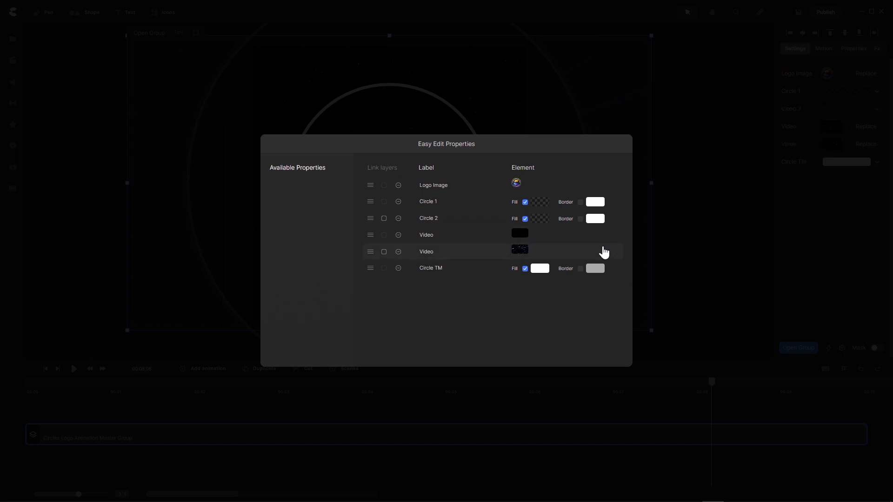
- Expose Border instead of Fill for Circle 1 and Circle 2, and link Circle 2 to Circle 1 under the label Circles
{"action": "left_click", "coordinate": [580, 202]}
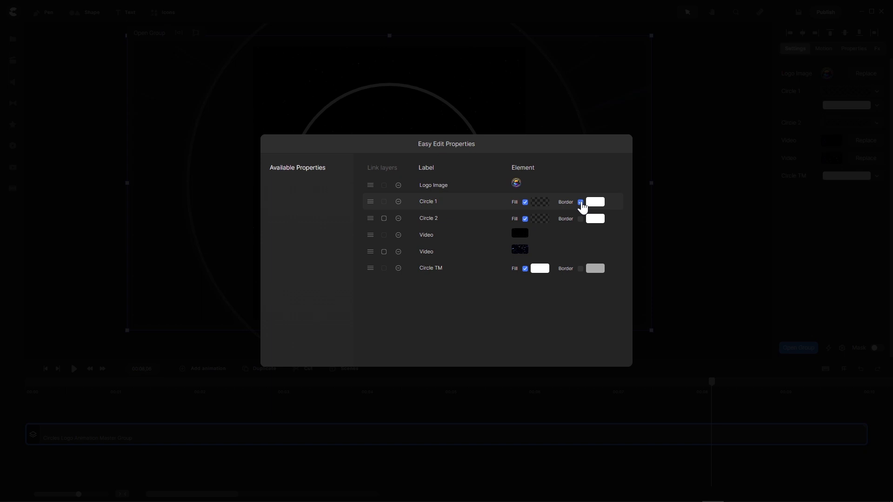
{"action": "left_click", "coordinate": [581, 220]}
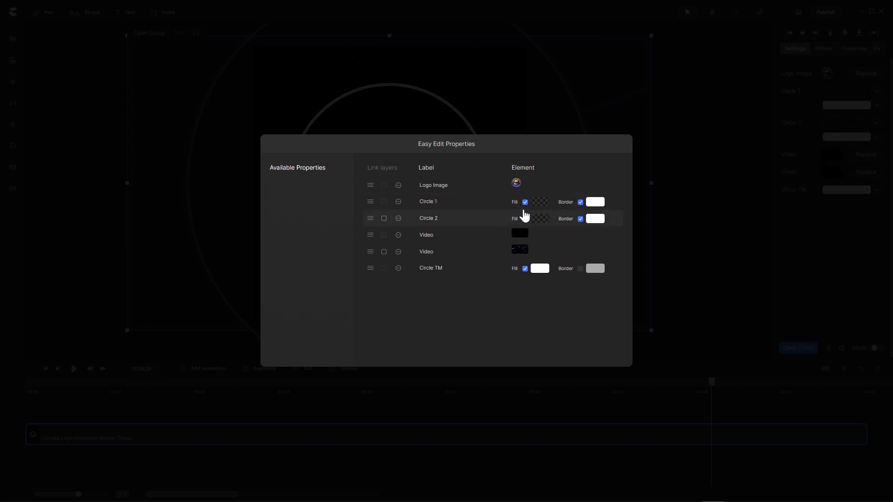
{"action": "left_click", "coordinate": [525, 203]}
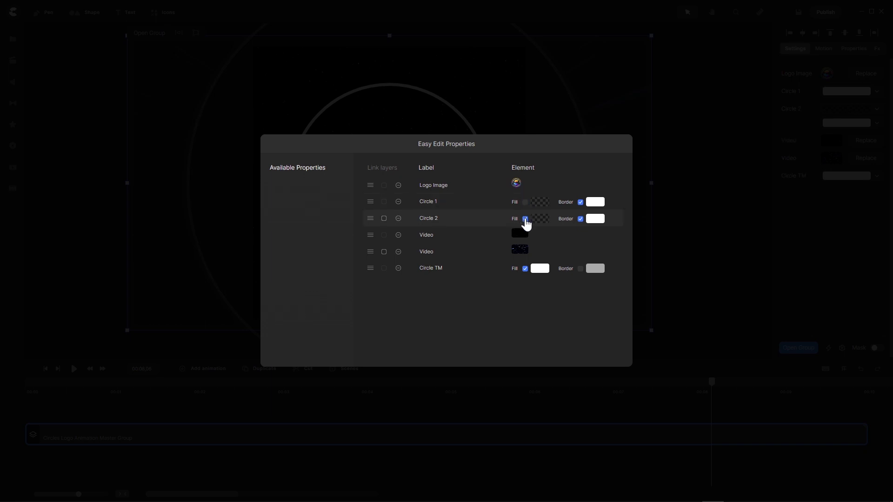
{"action": "left_click", "coordinate": [525, 219]}
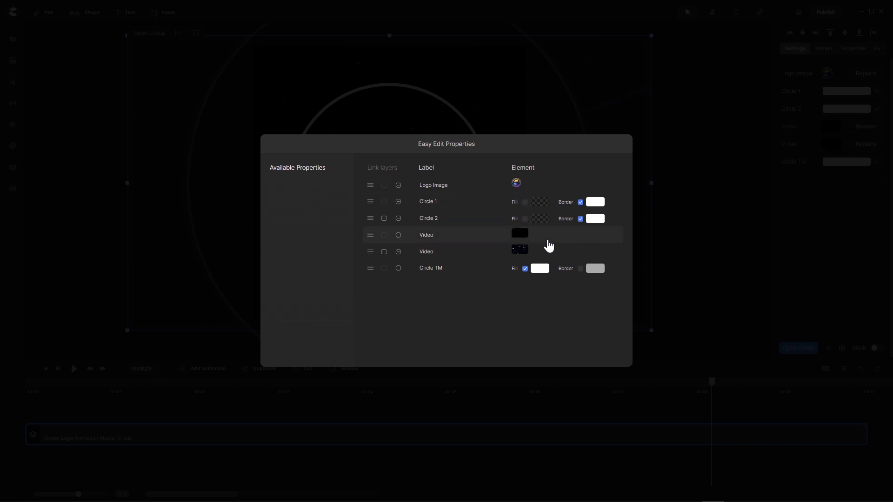
{"action": "left_click", "coordinate": [384, 219]}
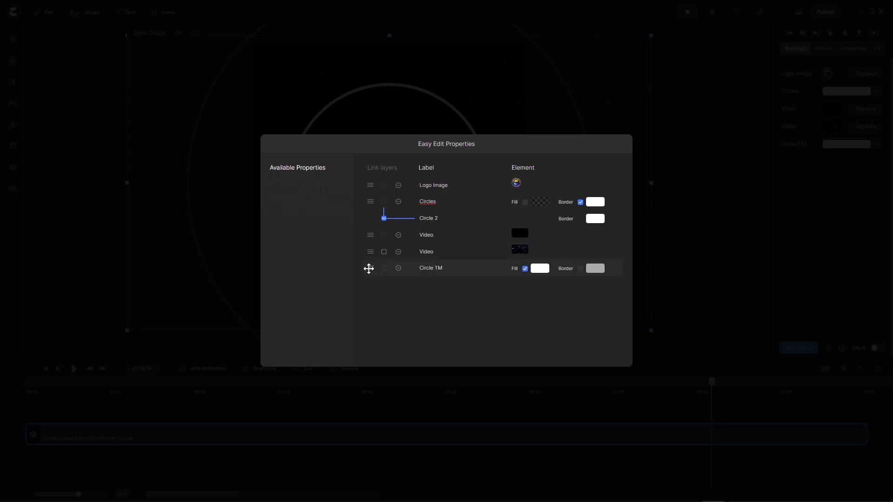
- Move Circle TM below the linked circles, and order and label the hyperspace video as Video 1 and the starfield as Video 2
{"action": "left_click_drag", "start_coordinate": [369, 265], "coordinate": [362, 239]}
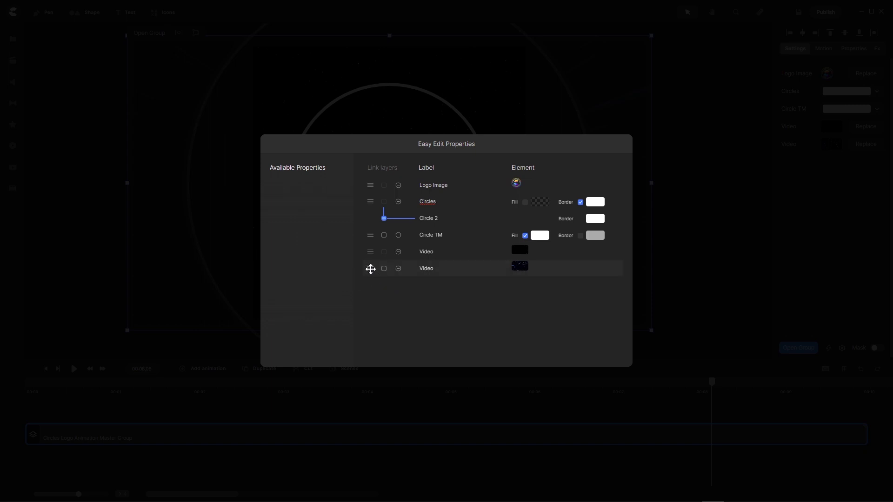
{"action": "left_click_drag", "start_coordinate": [369, 267], "coordinate": [366, 252]}
{"action": "left_click", "coordinate": [812, 219]}
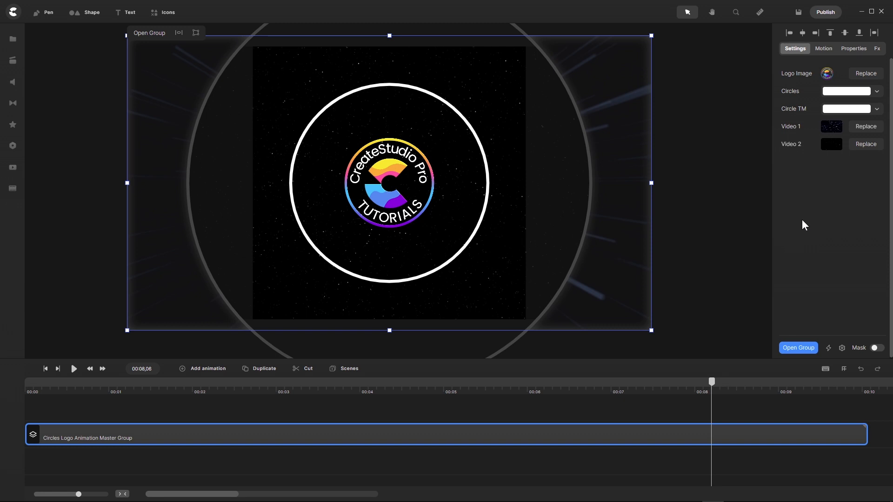
- At 00:03,11, set the Circles border color to the light blue sampled from a hyperspace streak
{"action": "left_click_drag", "start_coordinate": [669, 385], "coordinate": [307, 378]}
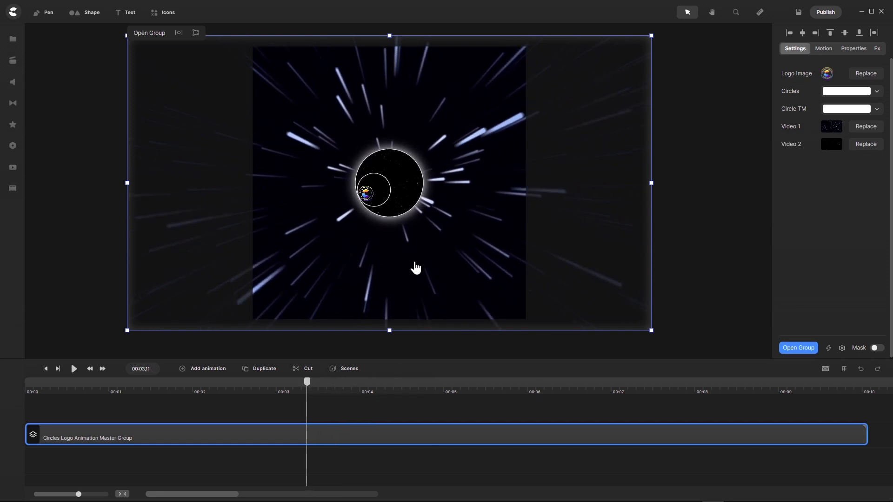
{"action": "scroll", "coordinate": [407, 216], "scroll_direction": "up", "scroll_amount": 5}
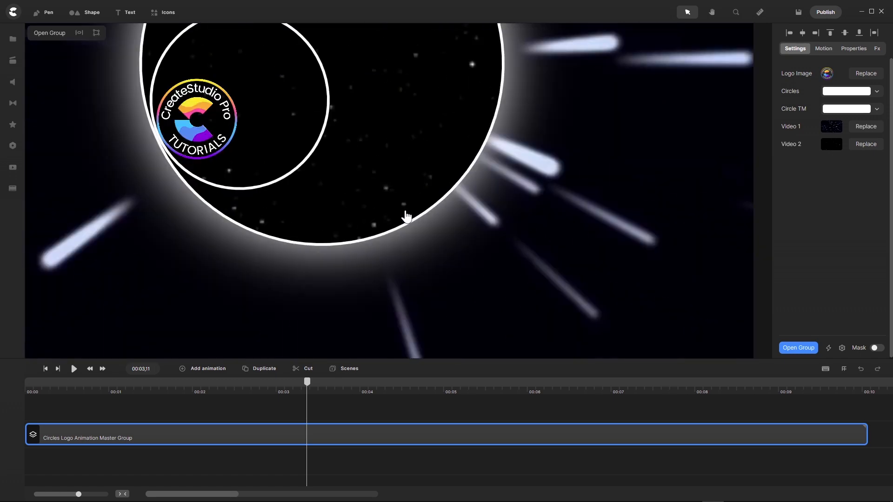
{"action": "scroll", "coordinate": [405, 216], "scroll_direction": "down", "scroll_amount": 4}
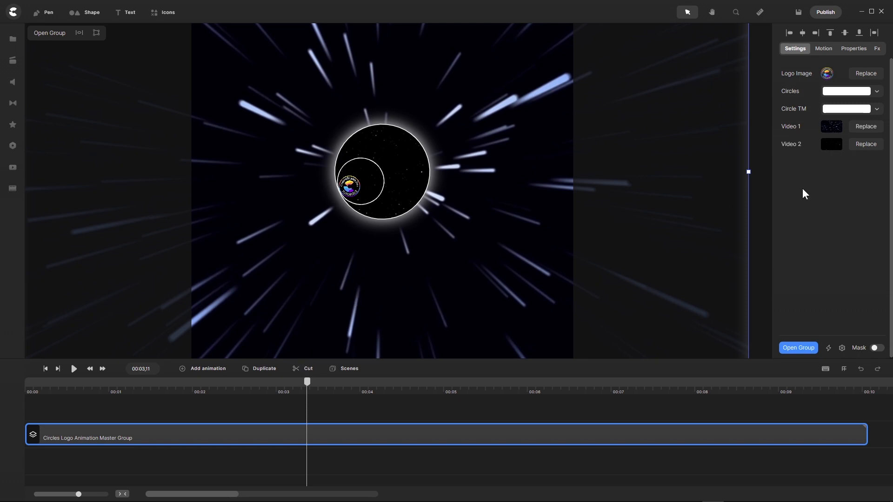
{"action": "left_click", "coordinate": [845, 92]}
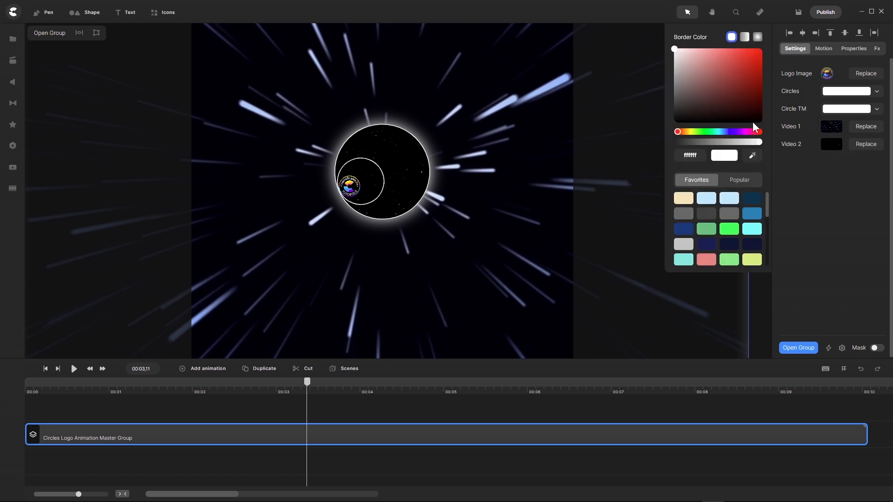
{"action": "left_click", "coordinate": [753, 156]}
{"action": "left_click", "coordinate": [259, 115]}
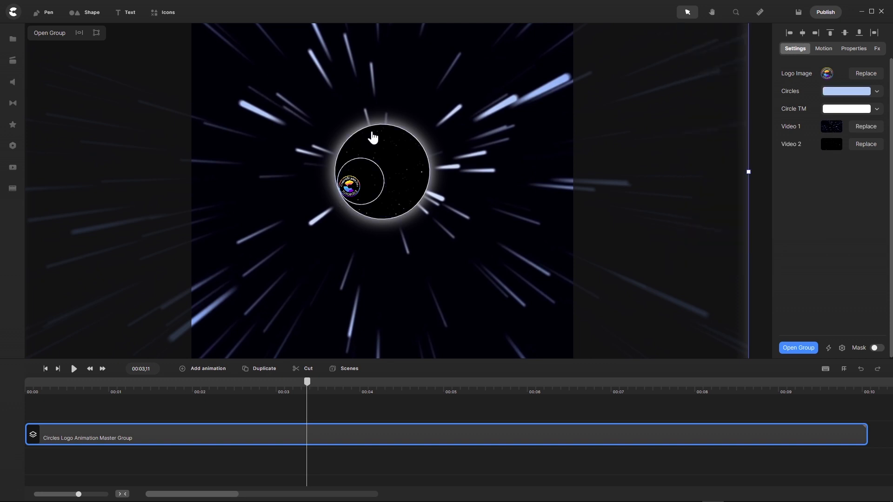
{"action": "scroll", "coordinate": [372, 137], "scroll_direction": "up", "scroll_amount": 5}
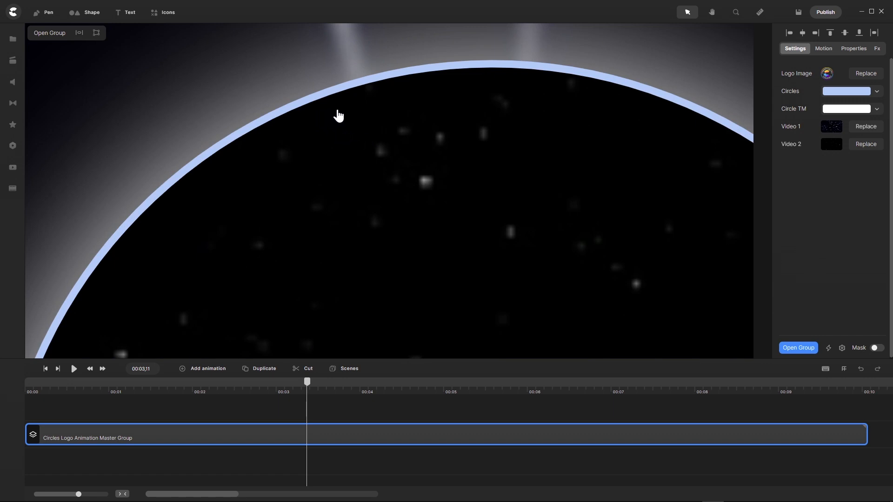
{"action": "scroll", "coordinate": [338, 115], "scroll_direction": "down", "scroll_amount": 6}
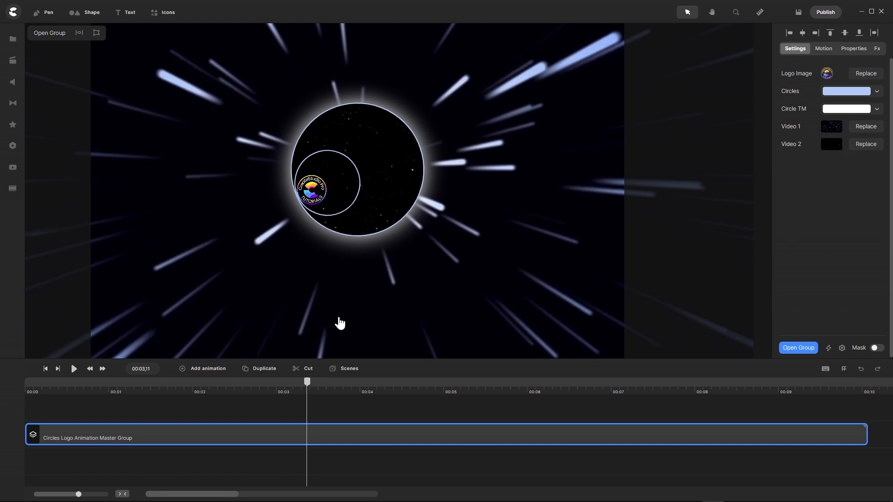
- Copy the hex code of the Circles border color
{"action": "left_click", "coordinate": [842, 93]}
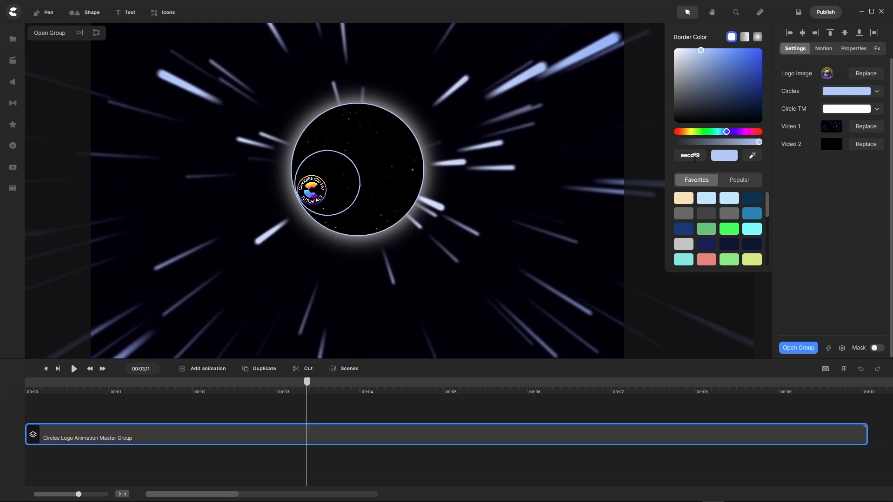
{"action": "double_click", "coordinate": [691, 157]}
{"action": "left_click", "coordinate": [412, 435]}
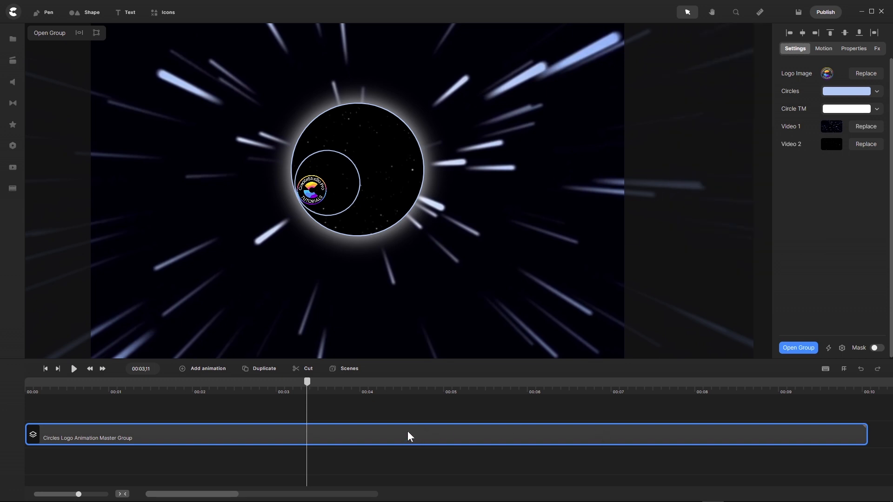
- Open the master group and set the Inner Shadow color of the hyperspace background clip to aecdf9
{"action": "double_click", "coordinate": [392, 429]}
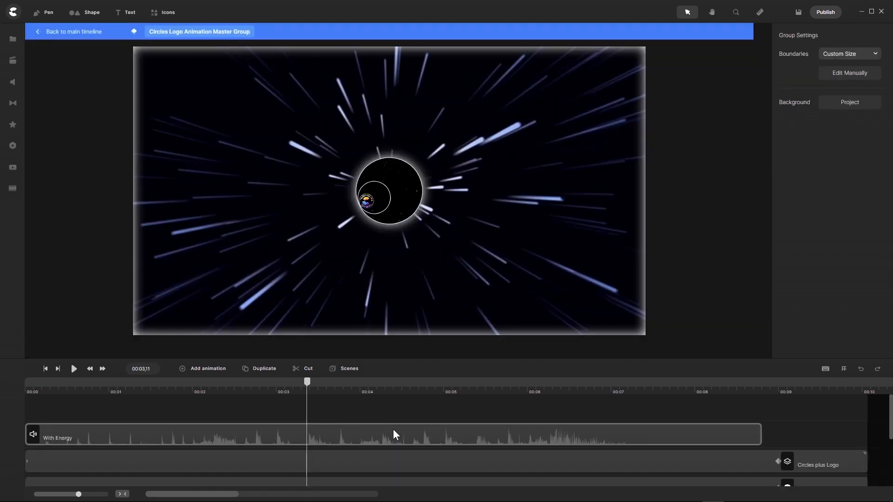
{"action": "scroll", "coordinate": [392, 429], "scroll_direction": "down", "scroll_amount": 1}
{"action": "scroll", "coordinate": [392, 429], "scroll_direction": "down", "scroll_amount": 1}
{"action": "left_click", "coordinate": [381, 441]}
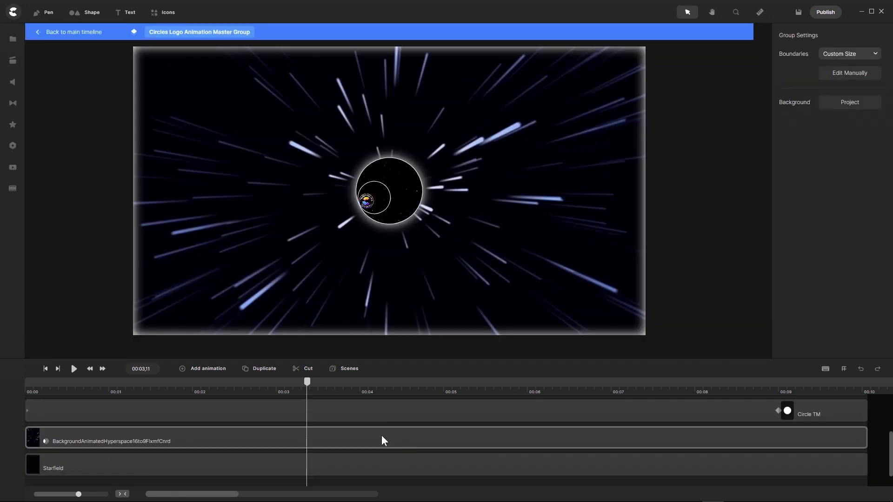
{"action": "left_click", "coordinate": [380, 441]}
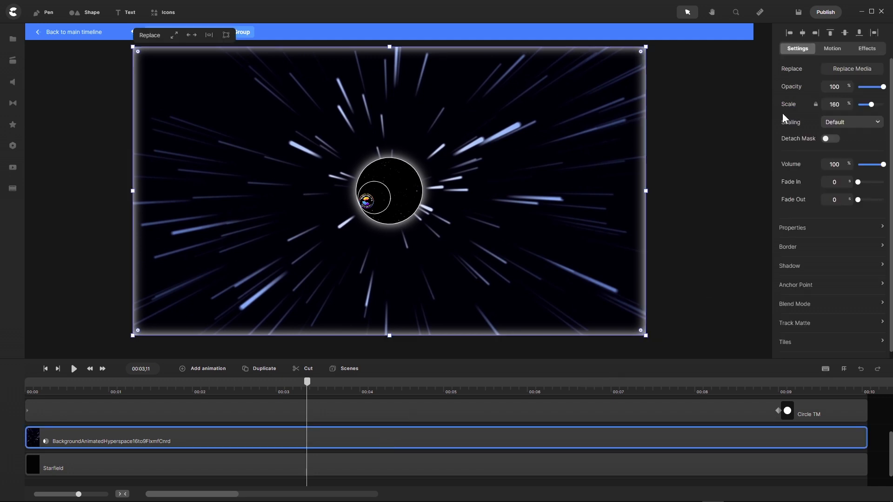
{"action": "left_click", "coordinate": [860, 49]}
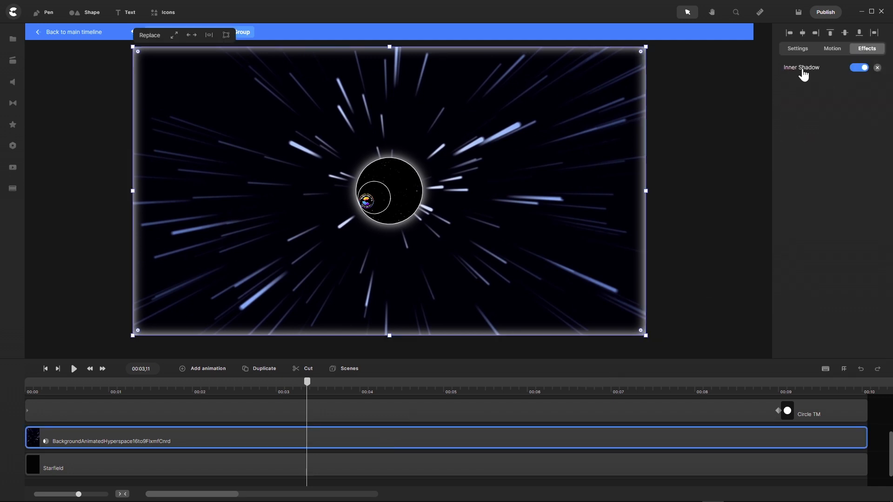
{"action": "left_click", "coordinate": [804, 71]}
{"action": "left_click", "coordinate": [743, 38]}
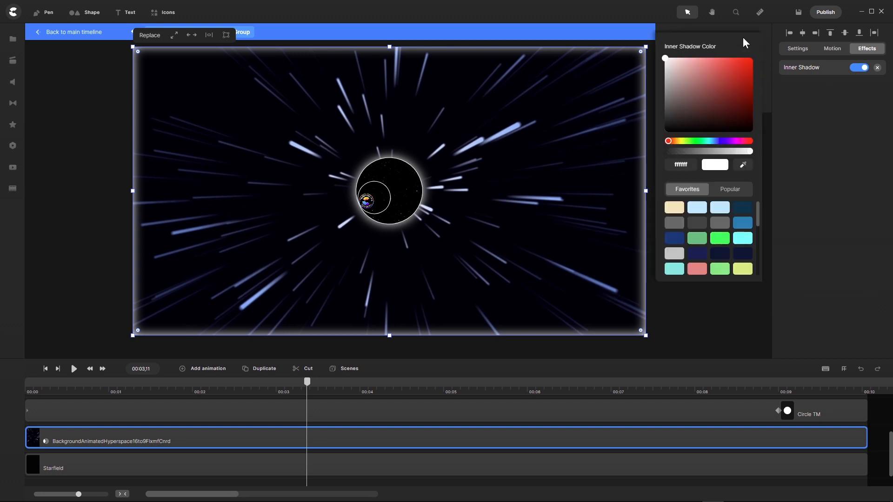
{"action": "double_click", "coordinate": [681, 164]}
{"action": "type", "text": "aecdf9"}
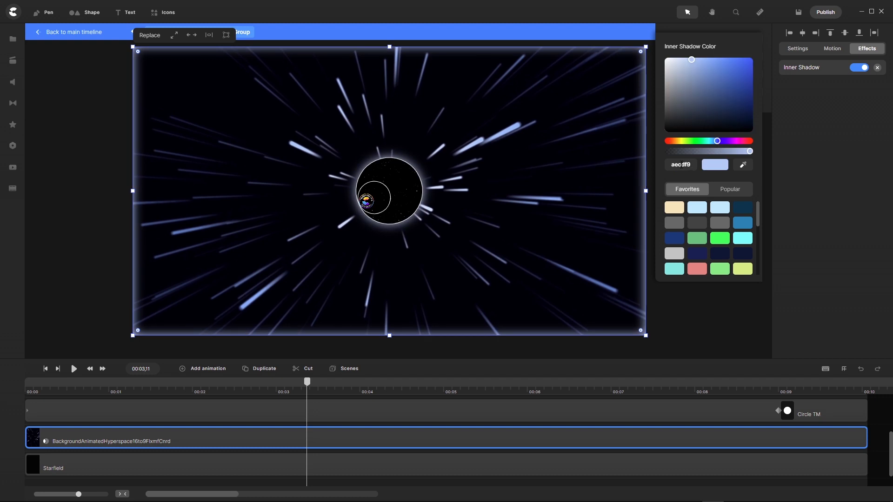
{"action": "left_click", "coordinate": [861, 164]}
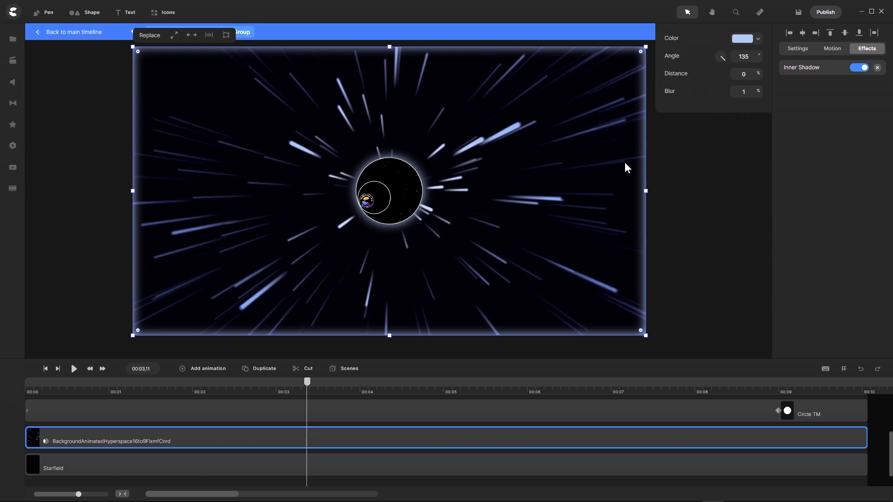
- Examine the glow around the large circle up close, and return to the main timeline
{"action": "scroll", "coordinate": [389, 162], "scroll_direction": "up", "scroll_amount": 5}
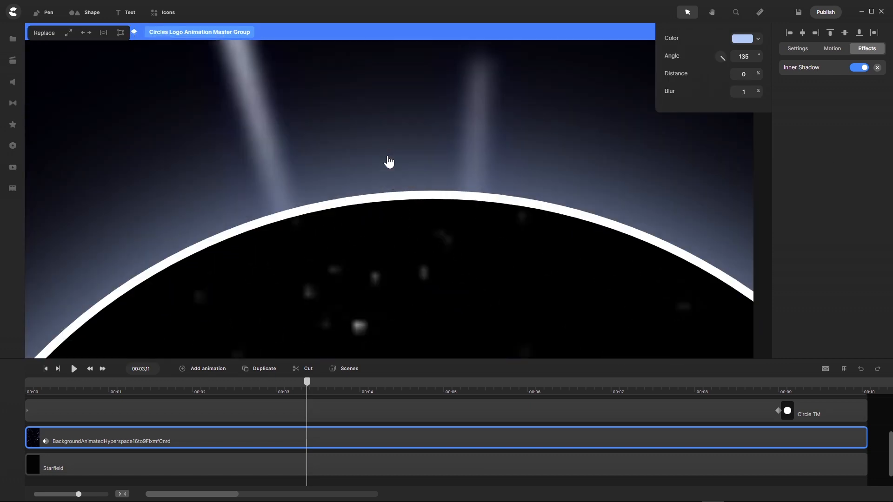
{"action": "scroll", "coordinate": [389, 162], "scroll_direction": "down", "scroll_amount": 2}
{"action": "scroll", "coordinate": [389, 162], "scroll_direction": "down", "scroll_amount": 3}
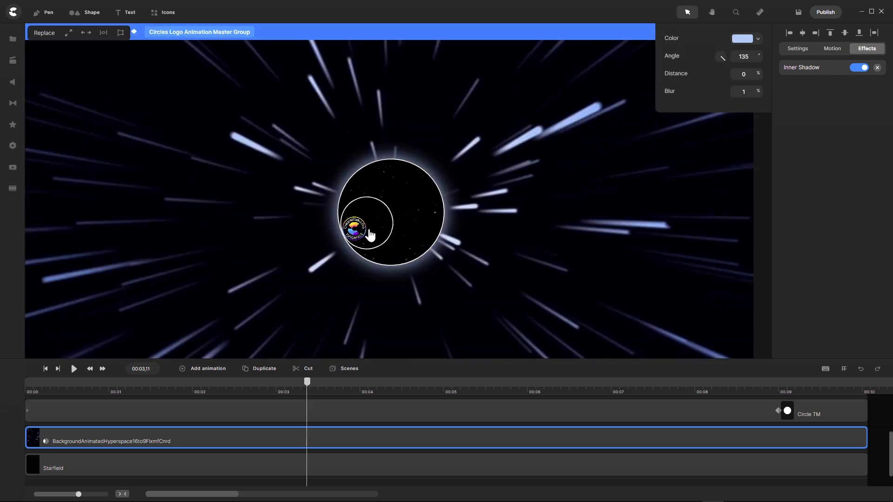
{"action": "scroll", "coordinate": [372, 245], "scroll_direction": "up", "scroll_amount": 4}
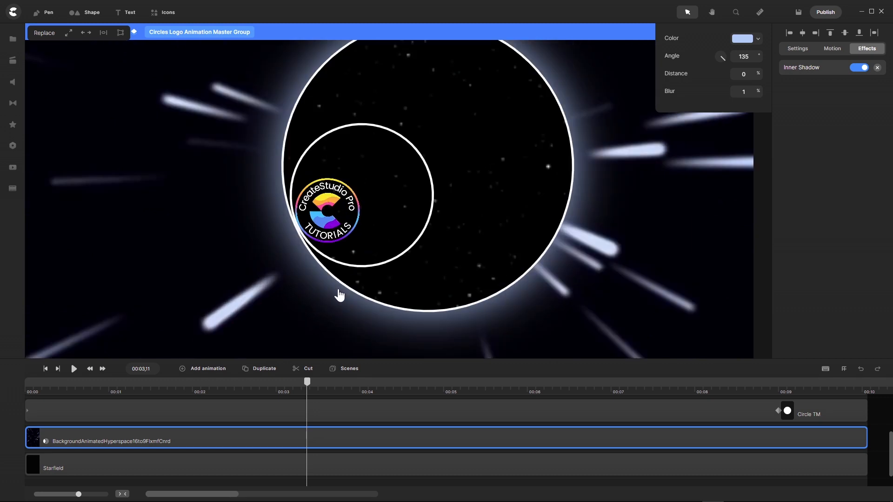
{"action": "scroll", "coordinate": [376, 156], "scroll_direction": "down", "scroll_amount": 3}
{"action": "scroll", "coordinate": [376, 158], "scroll_direction": "down", "scroll_amount": 3}
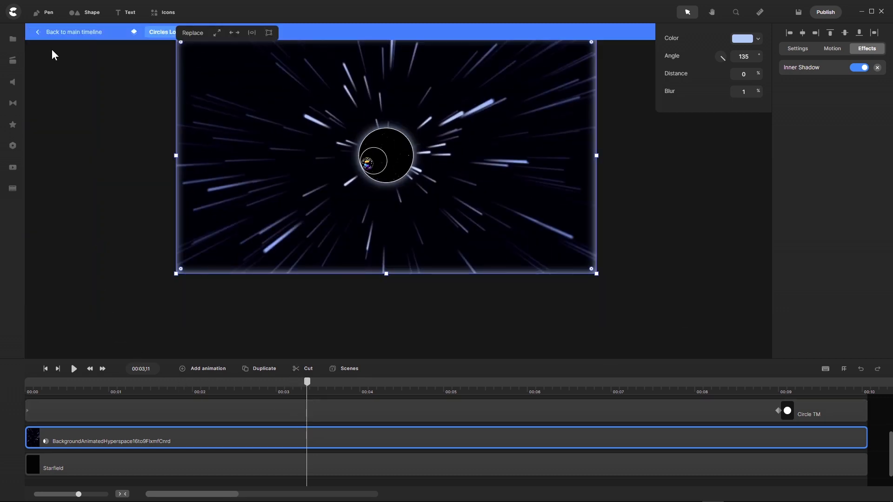
{"action": "left_click", "coordinate": [60, 33]}
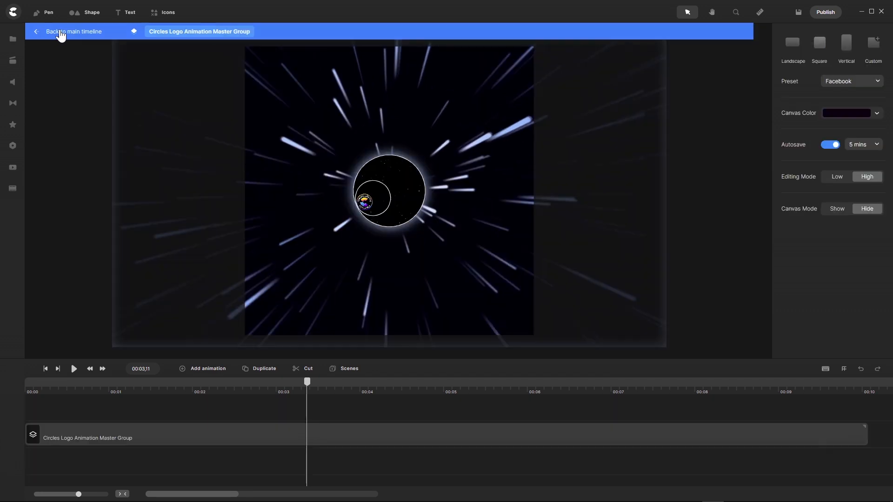
- Play the logo animation from the start, pause at 00:05,14, and examine the circle borders up close
{"action": "left_click", "coordinate": [45, 369]}
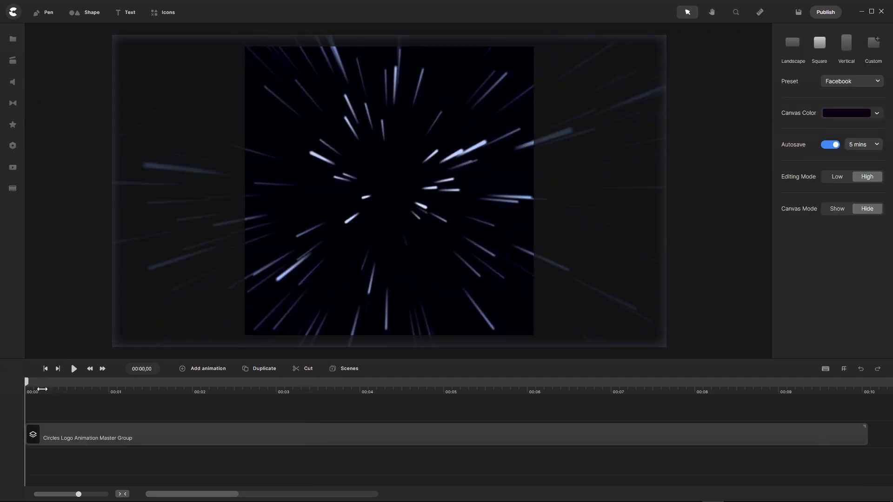
{"action": "left_click", "coordinate": [73, 368]}
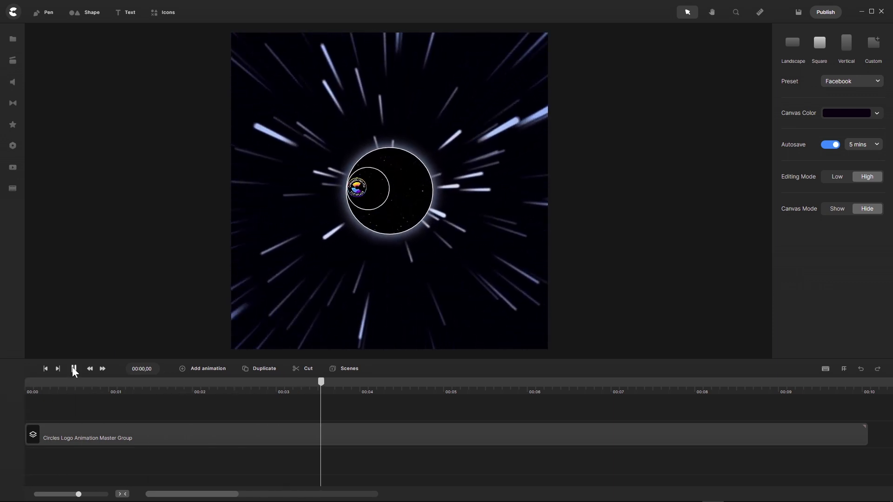
{"action": "left_click", "coordinate": [74, 369]}
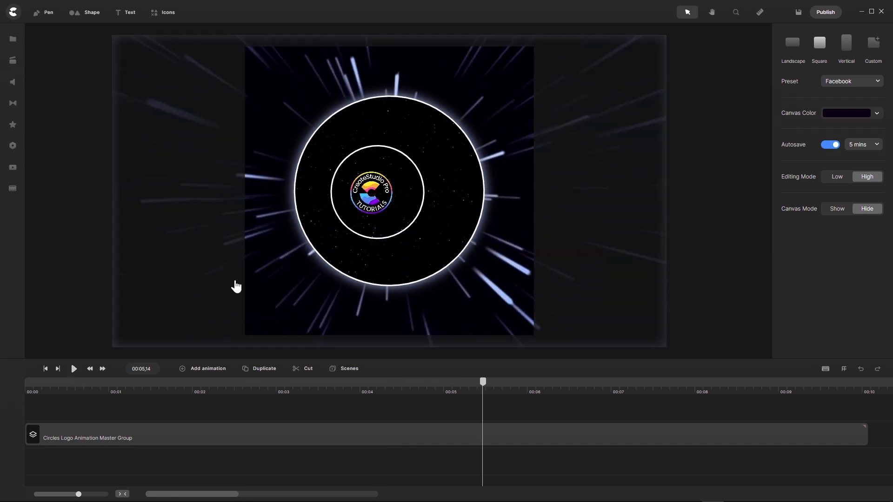
{"action": "scroll", "coordinate": [333, 198], "scroll_direction": "up", "scroll_amount": 3}
{"action": "scroll", "coordinate": [334, 197], "scroll_direction": "down", "scroll_amount": 3}
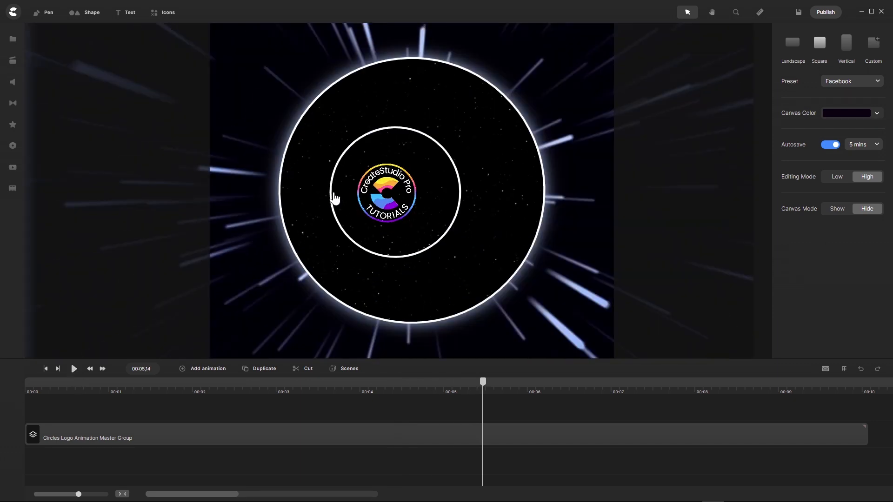
- At 00:04,09, set the master group's Circles border color to aecdf9 and inspect the recolored circles up close
{"action": "left_click_drag", "start_coordinate": [487, 387], "coordinate": [389, 387]}
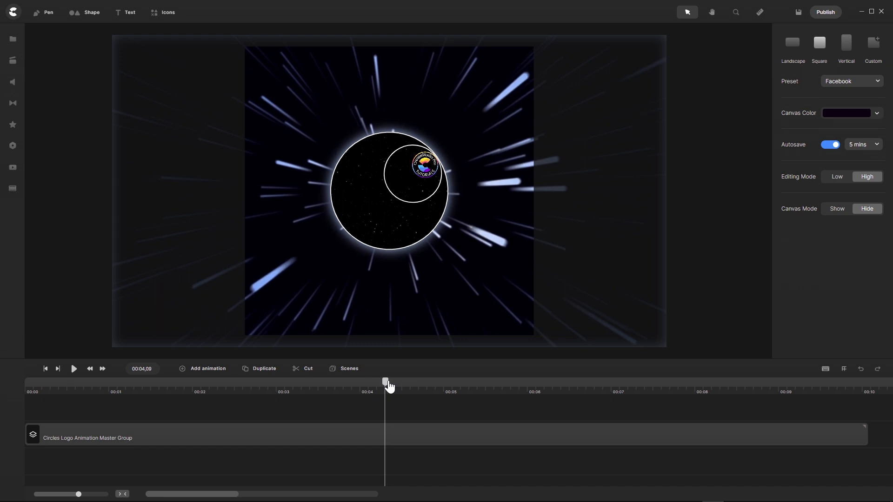
{"action": "left_click", "coordinate": [299, 434]}
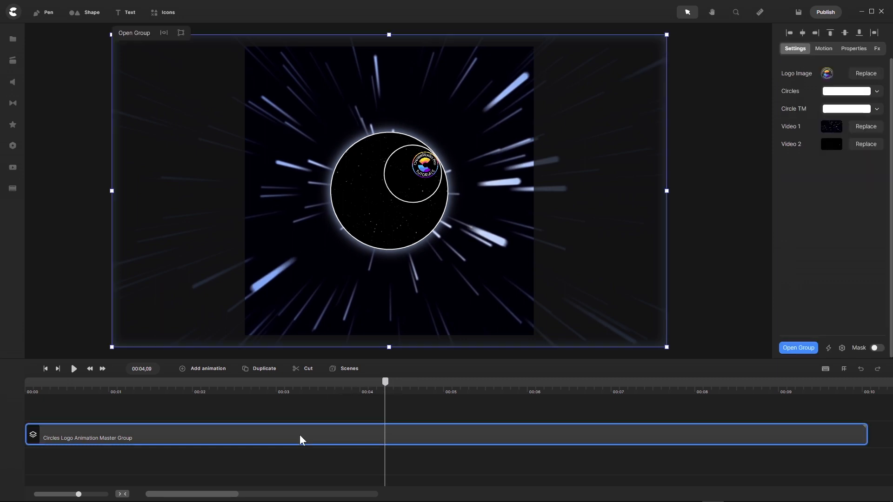
{"action": "left_click", "coordinate": [844, 95]}
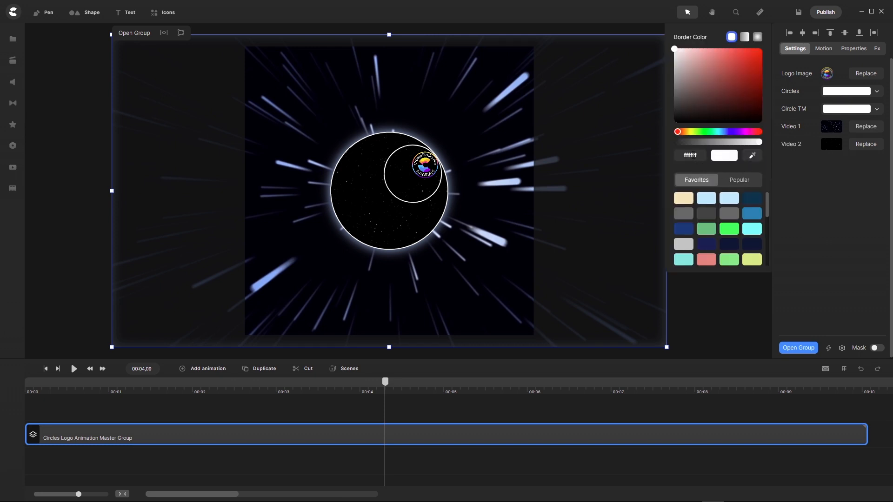
{"action": "double_click", "coordinate": [691, 156]}
{"action": "type", "text": "aecdf9"}
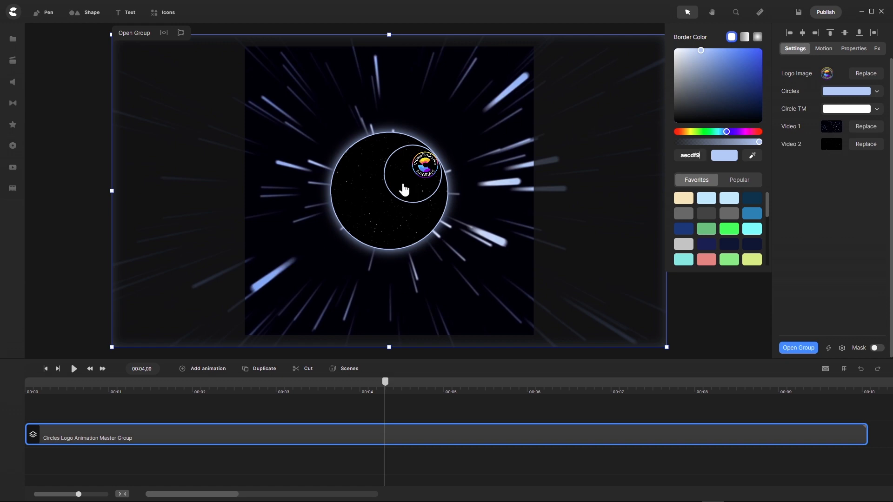
{"action": "scroll", "coordinate": [380, 143], "scroll_direction": "up", "scroll_amount": 3}
{"action": "scroll", "coordinate": [380, 143], "scroll_direction": "up", "scroll_amount": 3}
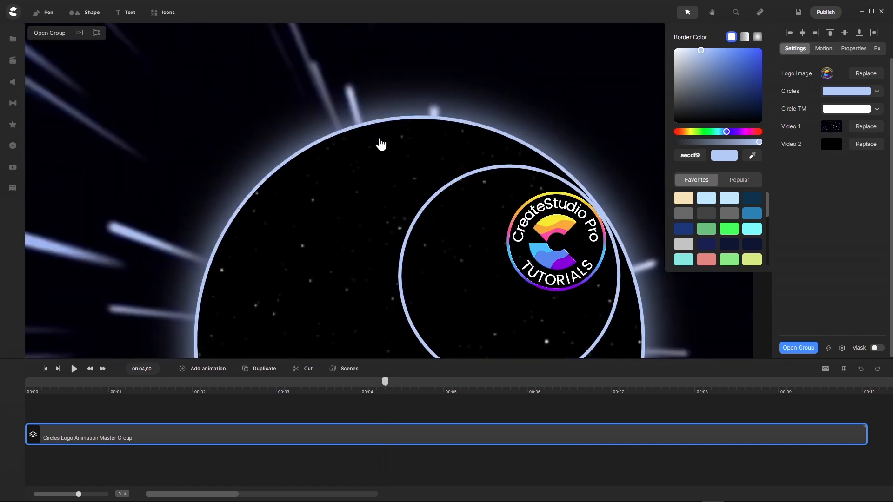
{"action": "scroll", "coordinate": [381, 144], "scroll_direction": "down", "scroll_amount": 6}
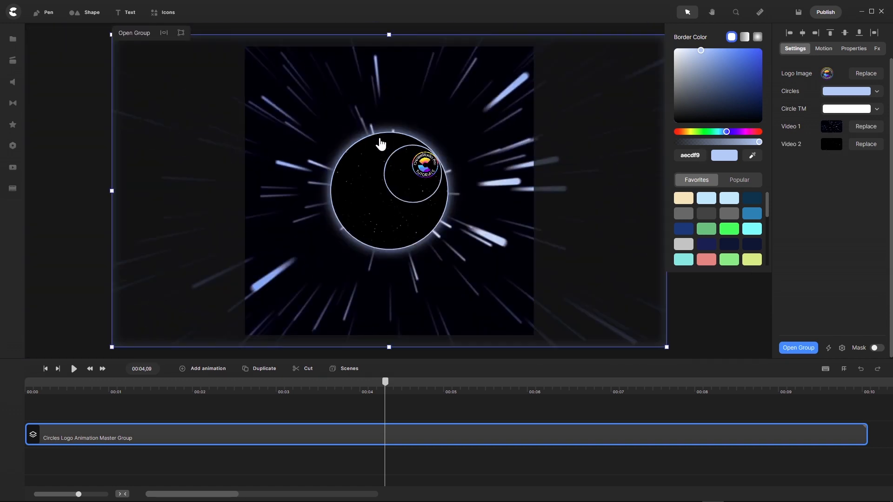
- Review the Inner Shadow settings of the hyperspace background clip inside the master group, and return to the main timeline
{"action": "double_click", "coordinate": [461, 434]}
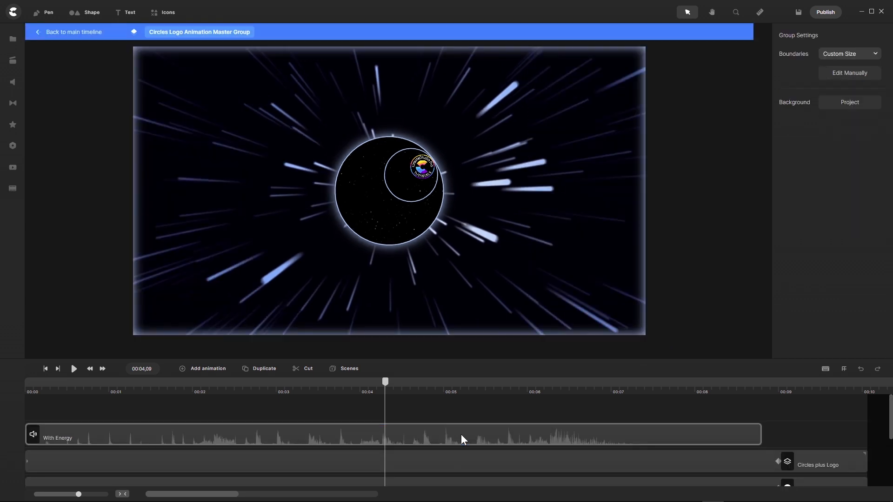
{"action": "left_click", "coordinate": [461, 422]}
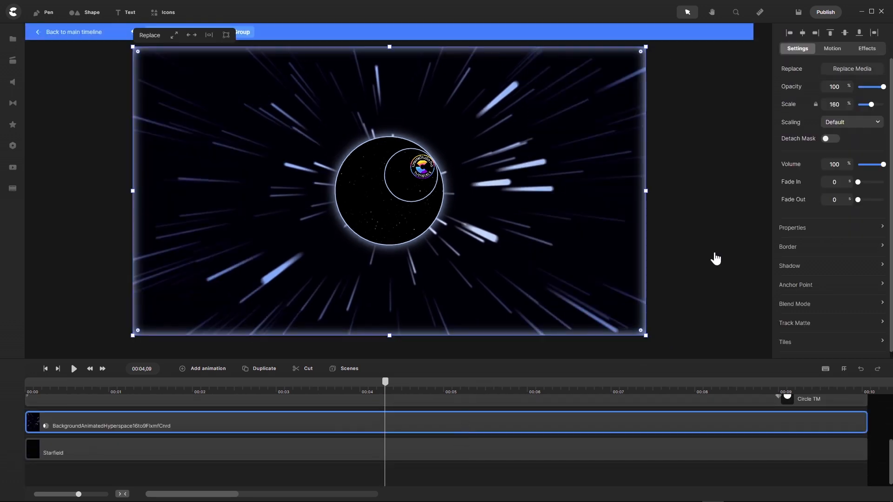
{"action": "left_click", "coordinate": [867, 49]}
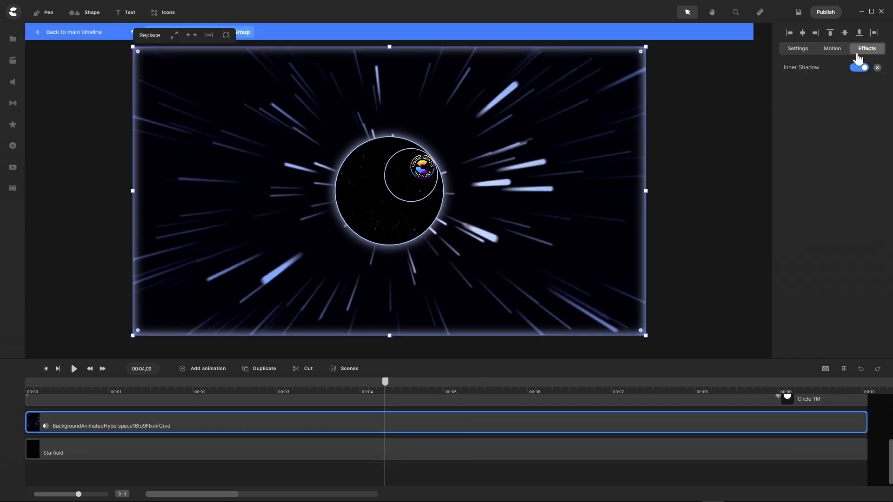
{"action": "left_click", "coordinate": [812, 69]}
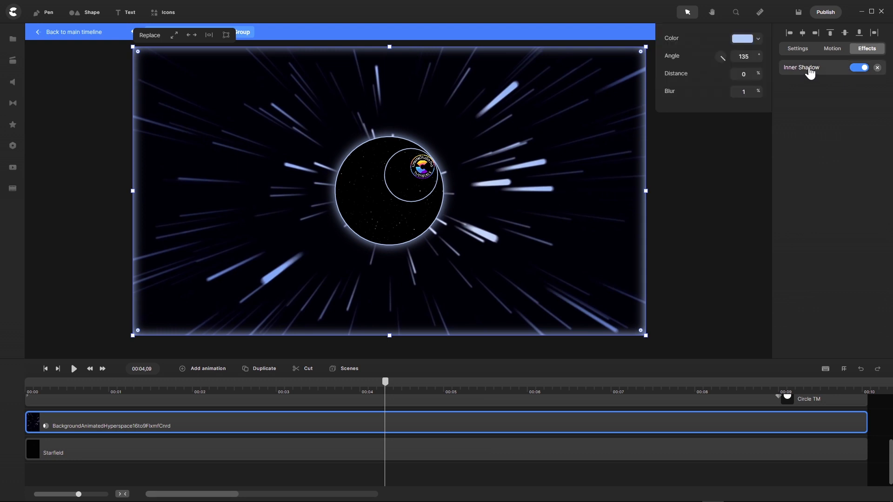
{"action": "left_click", "coordinate": [53, 34]}
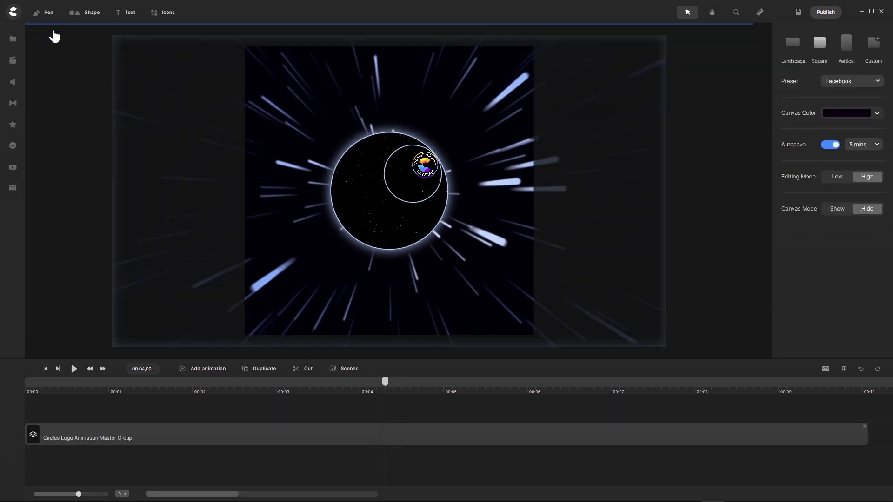
- Replay the animation from the start, pause at 00:06,19, and examine the circles and logo up close
{"action": "left_click", "coordinate": [46, 369]}
{"action": "left_click", "coordinate": [74, 369]}
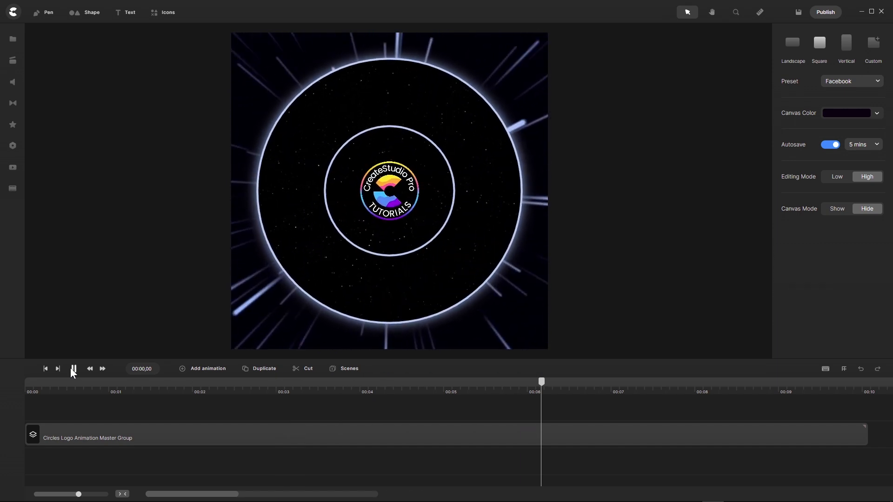
{"action": "left_click", "coordinate": [73, 370]}
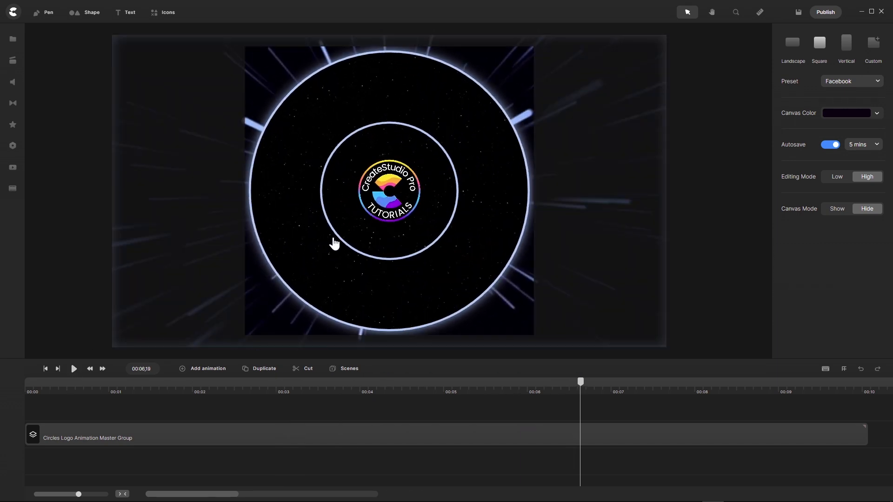
{"action": "scroll", "coordinate": [334, 243], "scroll_direction": "up", "scroll_amount": 5}
{"action": "scroll", "coordinate": [334, 243], "scroll_direction": "down", "scroll_amount": 3}
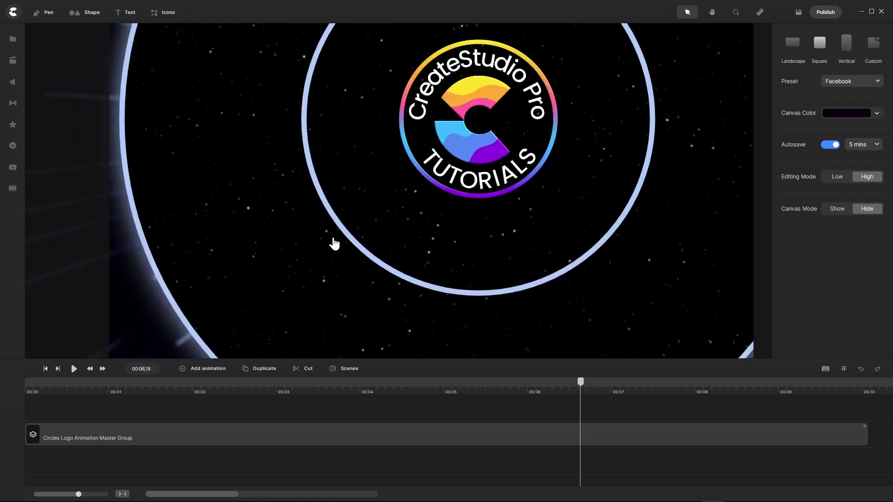
{"action": "scroll", "coordinate": [334, 243], "scroll_direction": "down", "scroll_amount": 3}
{"action": "scroll", "coordinate": [334, 243], "scroll_direction": "down", "scroll_amount": 2}
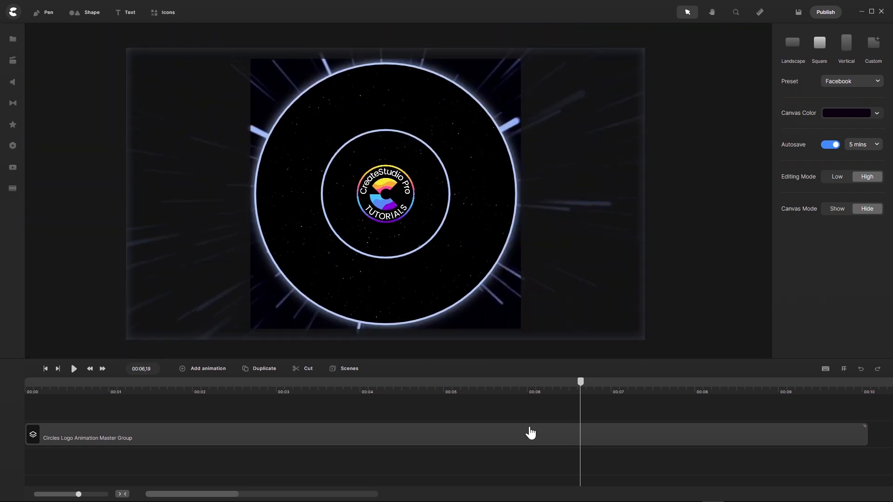
- Go back to 00:05,22 and examine the starfield inside the large circle up close
{"action": "left_click_drag", "start_coordinate": [581, 382], "coordinate": [506, 388]}
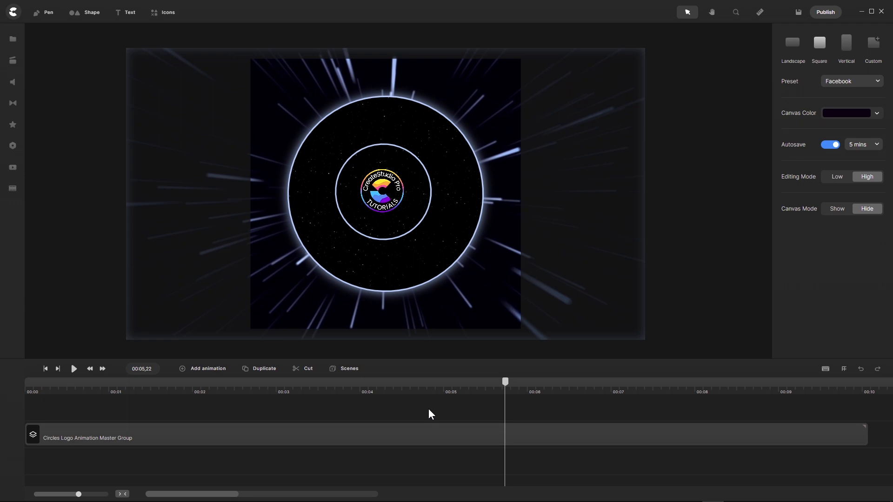
{"action": "scroll", "coordinate": [375, 257], "scroll_direction": "up", "scroll_amount": 5}
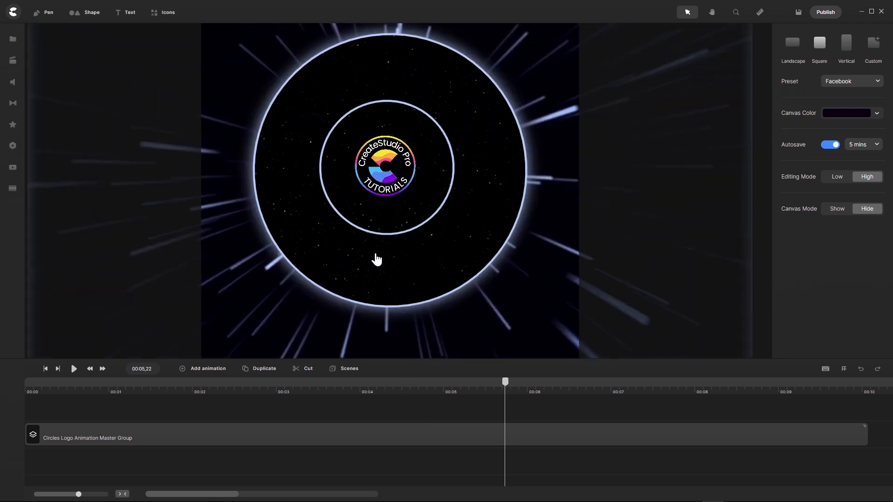
{"action": "scroll", "coordinate": [385, 257], "scroll_direction": "up", "scroll_amount": 3}
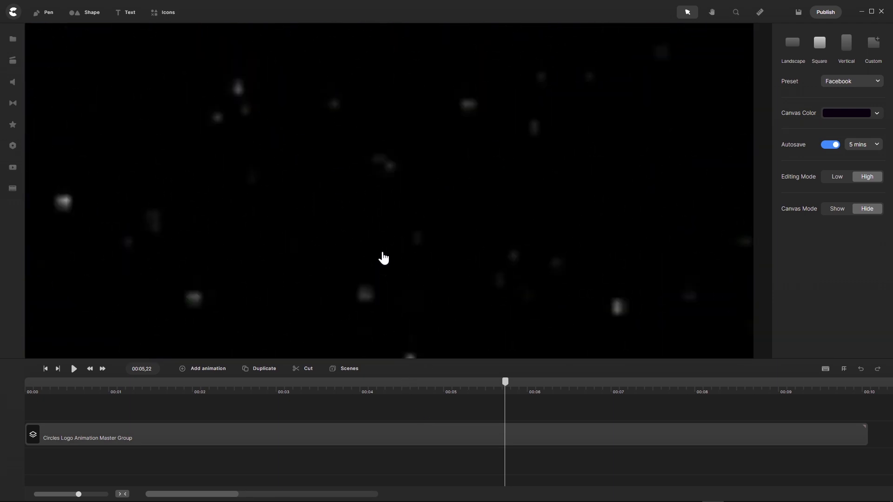
{"action": "scroll", "coordinate": [405, 247], "scroll_direction": "down", "scroll_amount": 8}
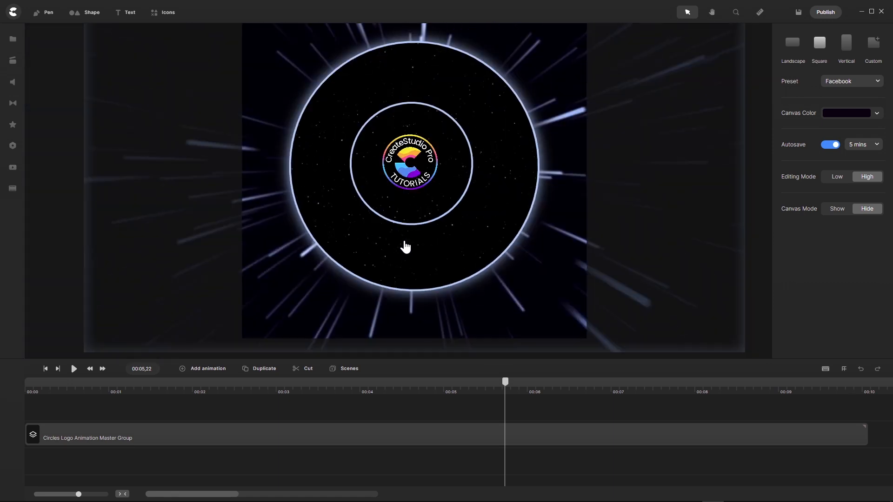
{"action": "scroll", "coordinate": [405, 247], "scroll_direction": "down", "scroll_amount": 2}
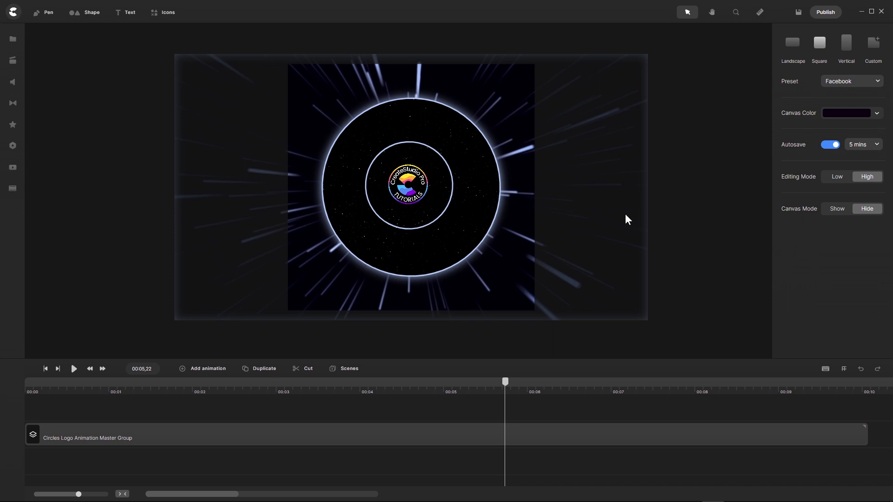
- Open the master group, set the Starfield clip's blend mode to Screen, and return to the main timeline
{"action": "double_click", "coordinate": [365, 434]}
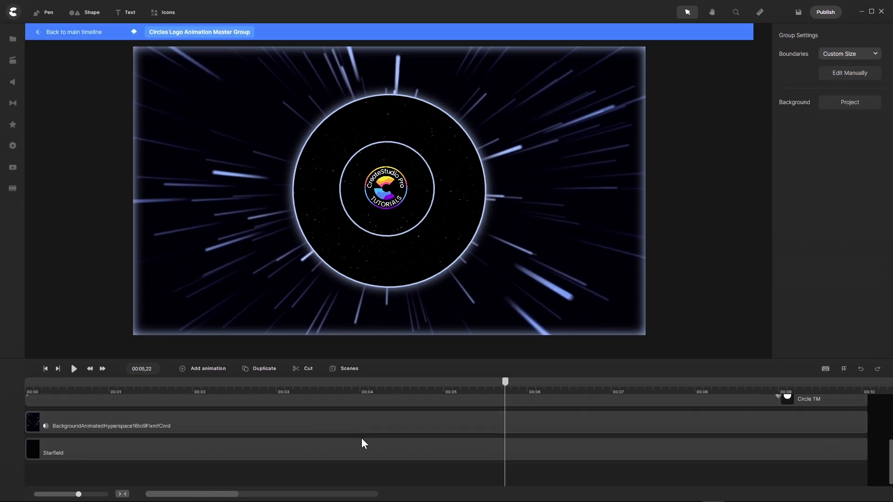
{"action": "left_click", "coordinate": [353, 449]}
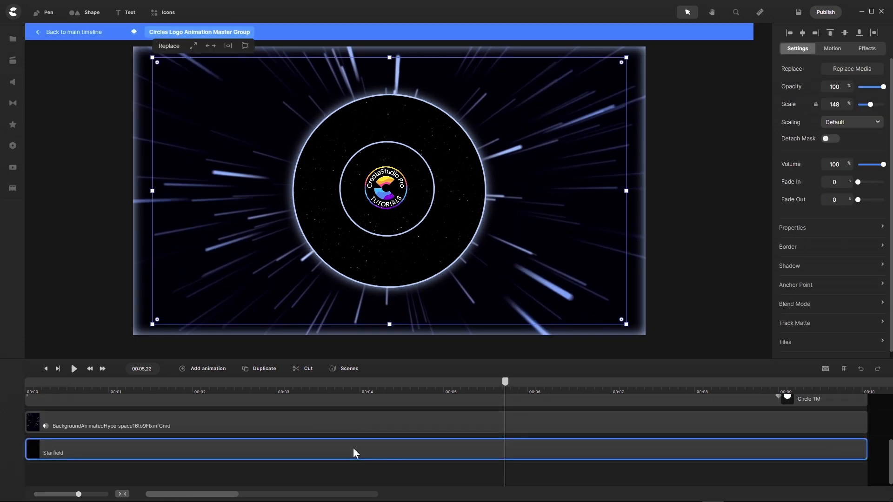
{"action": "left_click", "coordinate": [882, 305]}
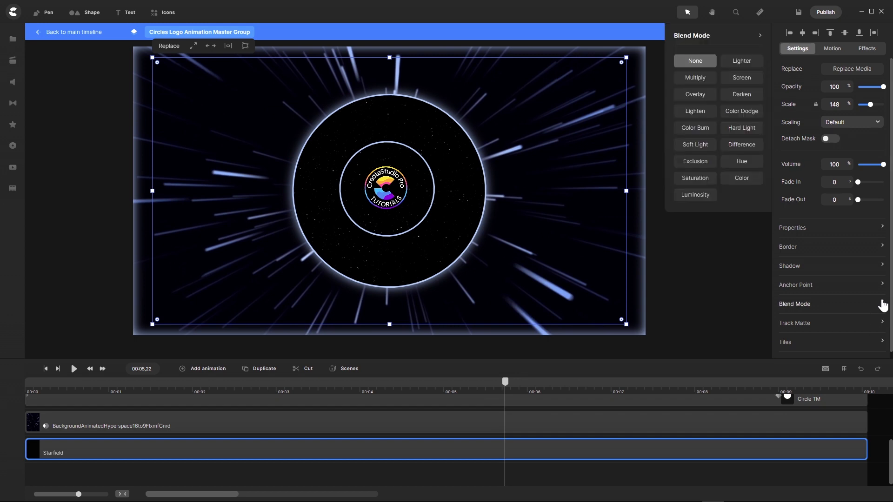
{"action": "left_click", "coordinate": [749, 79]}
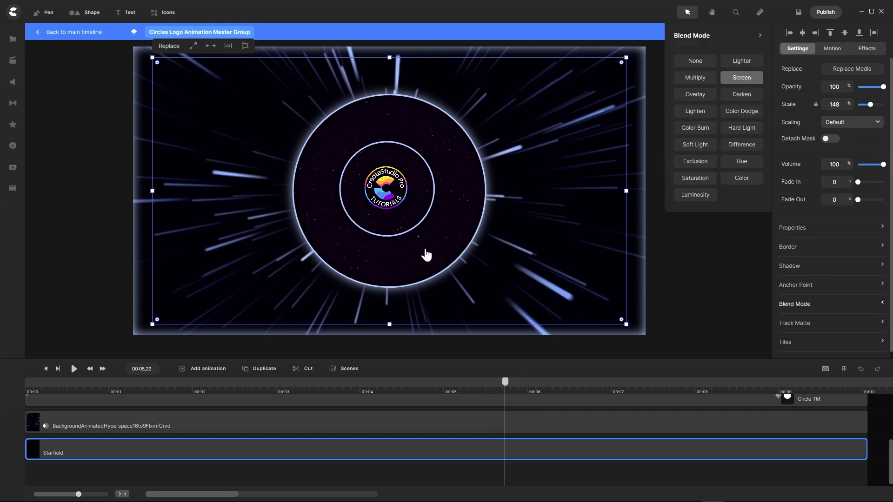
{"action": "scroll", "coordinate": [394, 239], "scroll_direction": "up", "scroll_amount": 5}
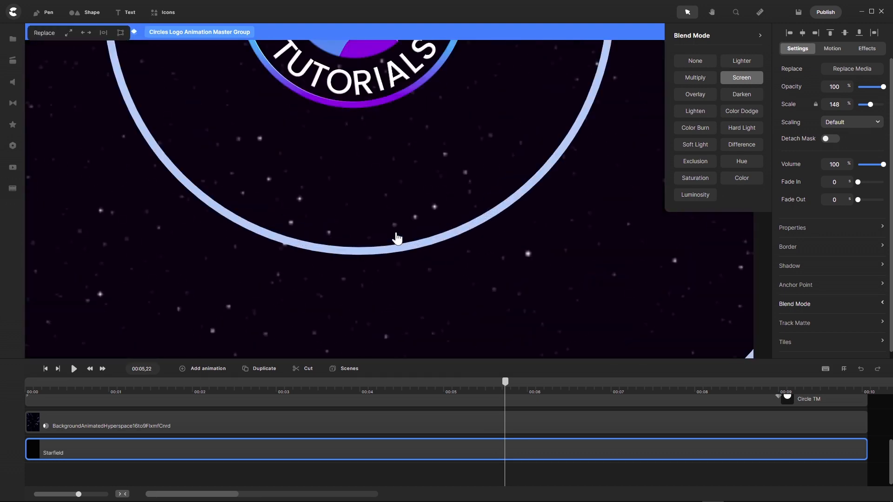
{"action": "scroll", "coordinate": [397, 238], "scroll_direction": "down", "scroll_amount": 6}
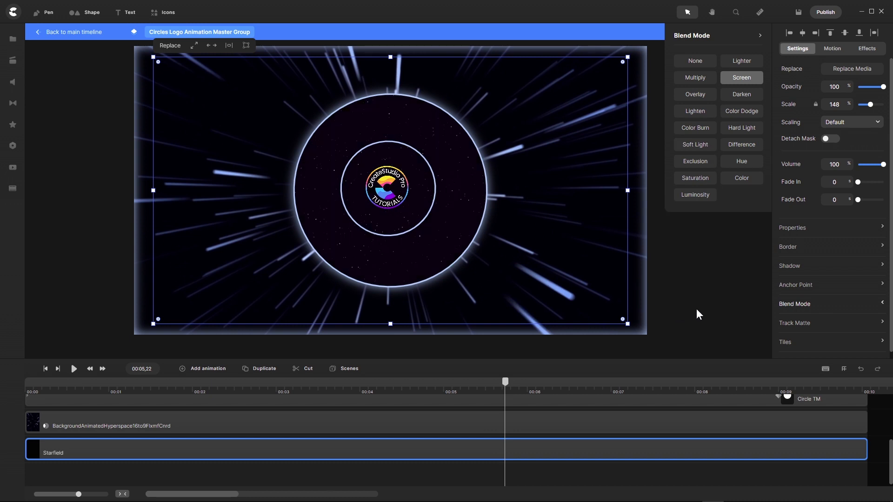
{"action": "left_click", "coordinate": [77, 35]}
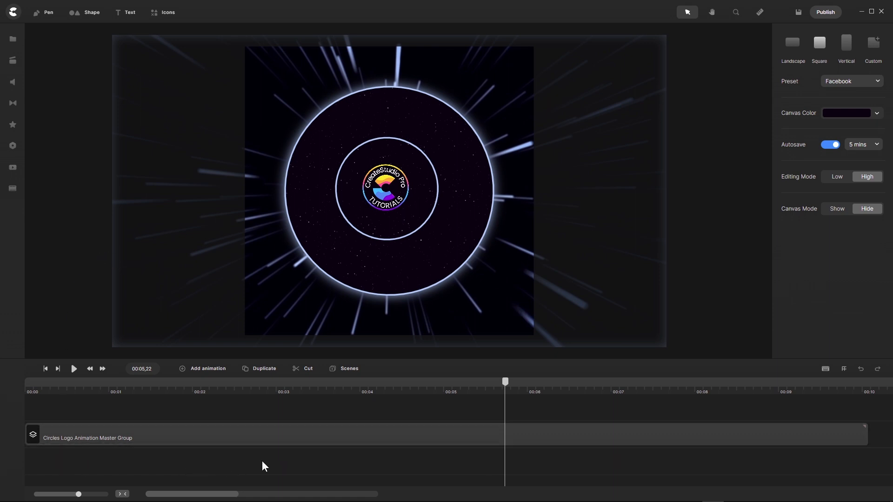
- Set the canvas color to the very dark purple 09000f and inspect it behind the starfield
{"action": "left_click", "coordinate": [838, 117]}
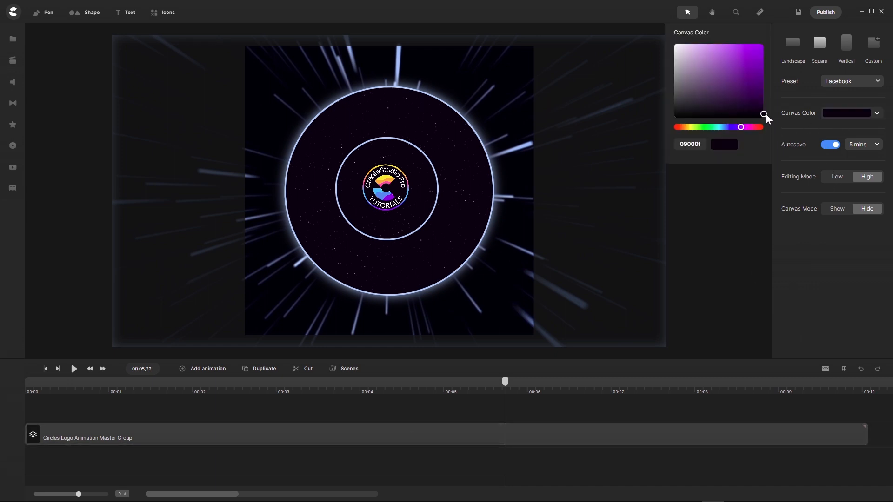
{"action": "mouse_move", "coordinate": [763, 113]}
{"action": "left_mouse_down"}
{"action": "mouse_move", "coordinate": [763, 88]}
{"action": "mouse_move", "coordinate": [768, 119]}
{"action": "left_mouse_up"}
{"action": "left_click_drag", "start_coordinate": [768, 116], "coordinate": [768, 115]}
{"action": "scroll", "coordinate": [420, 182], "scroll_direction": "up", "scroll_amount": 5}
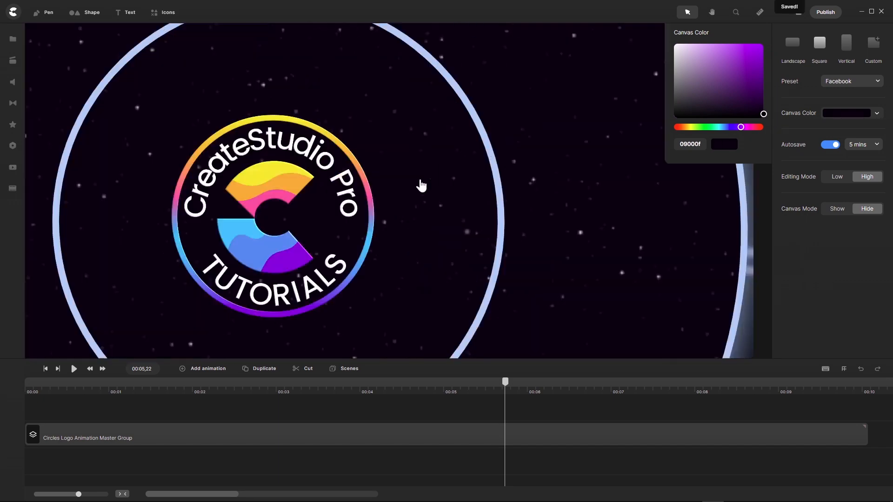
{"action": "scroll", "coordinate": [433, 175], "scroll_direction": "down", "scroll_amount": 6}
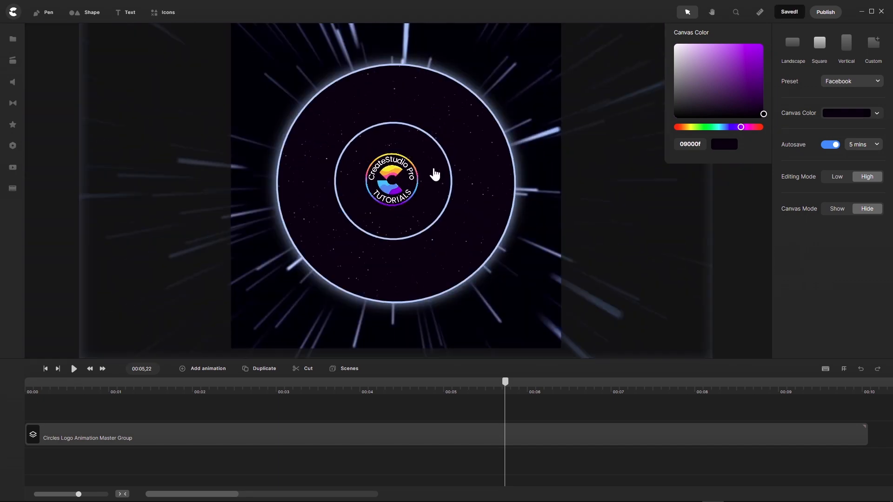
{"action": "scroll", "coordinate": [434, 175], "scroll_direction": "up", "scroll_amount": 3}
{"action": "scroll", "coordinate": [435, 174], "scroll_direction": "down", "scroll_amount": 1}
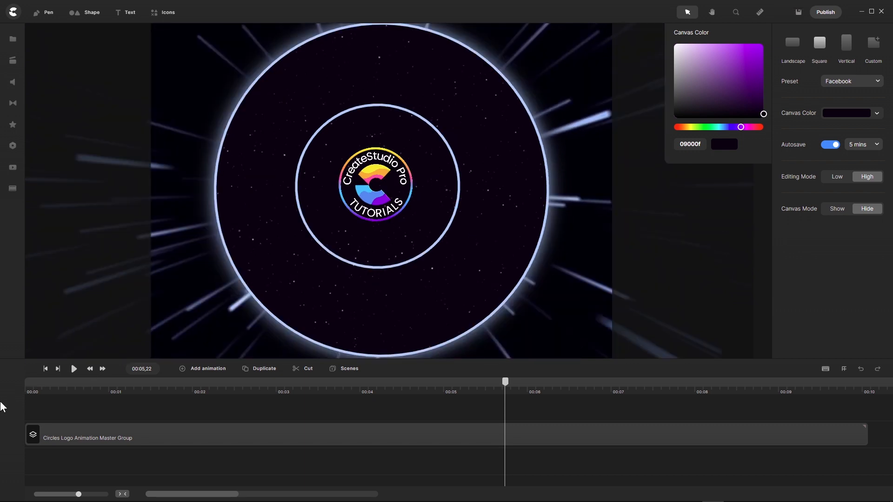
- Replay the animation from the start, pause at 00:08,23, and examine the logo and circles inside and outside the canvas
{"action": "left_click", "coordinate": [45, 368]}
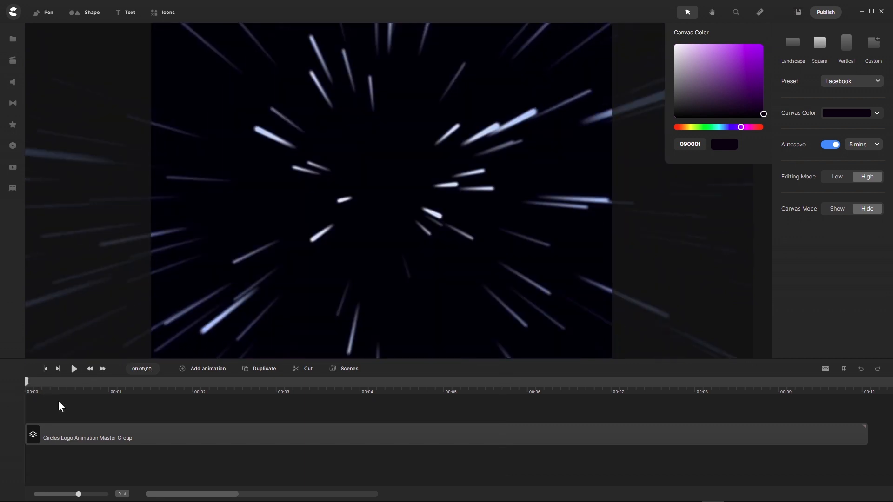
{"action": "left_click", "coordinate": [74, 371]}
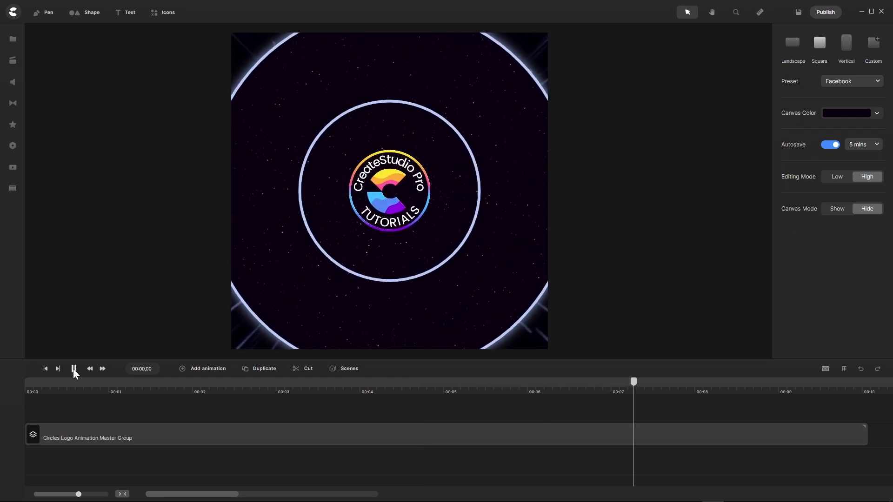
{"action": "left_click", "coordinate": [74, 370]}
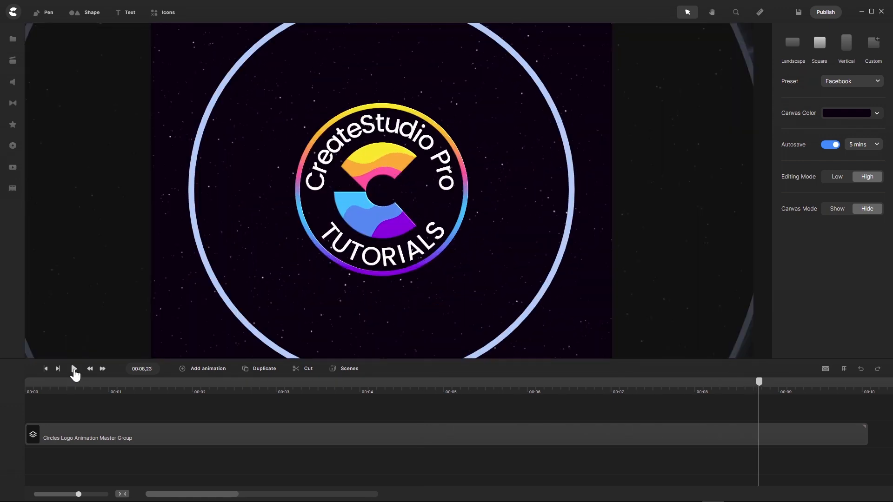
{"action": "scroll", "coordinate": [371, 244], "scroll_direction": "down", "scroll_amount": 5}
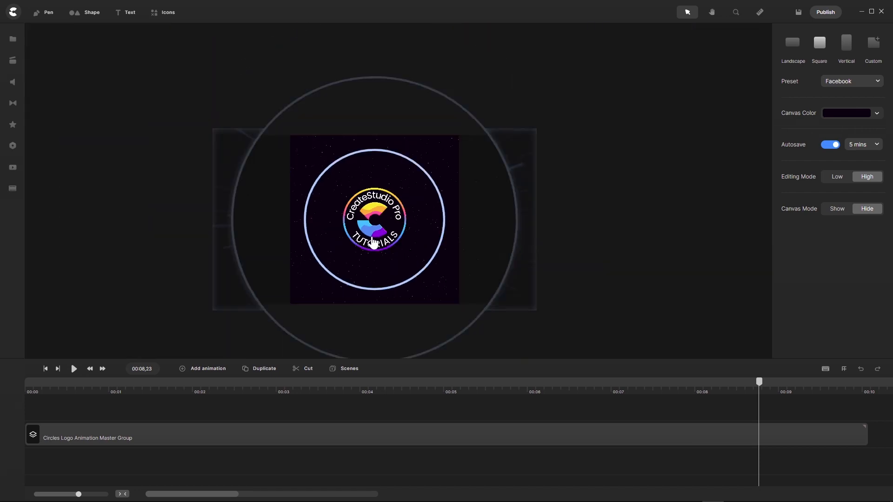
{"action": "scroll", "coordinate": [371, 290], "scroll_direction": "up", "scroll_amount": 4}
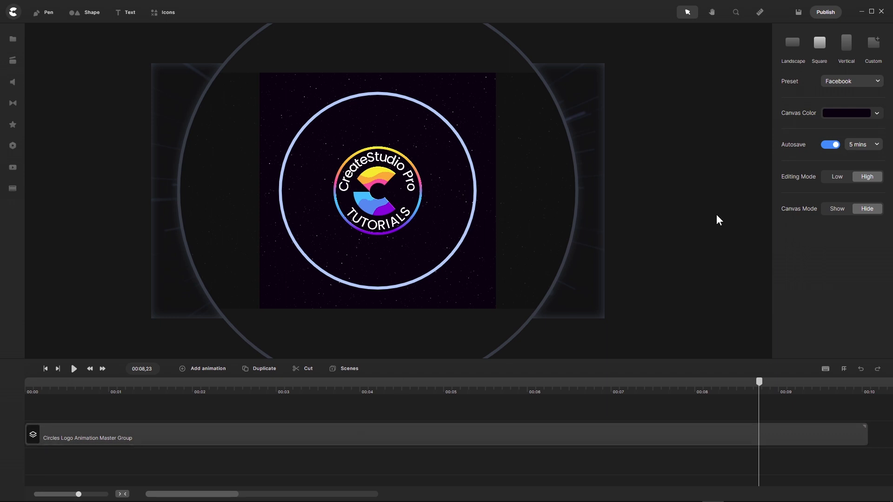
- Copy the canvas color's hex code 09000f and open the master group at its lowest tracks
{"action": "left_click", "coordinate": [835, 117]}
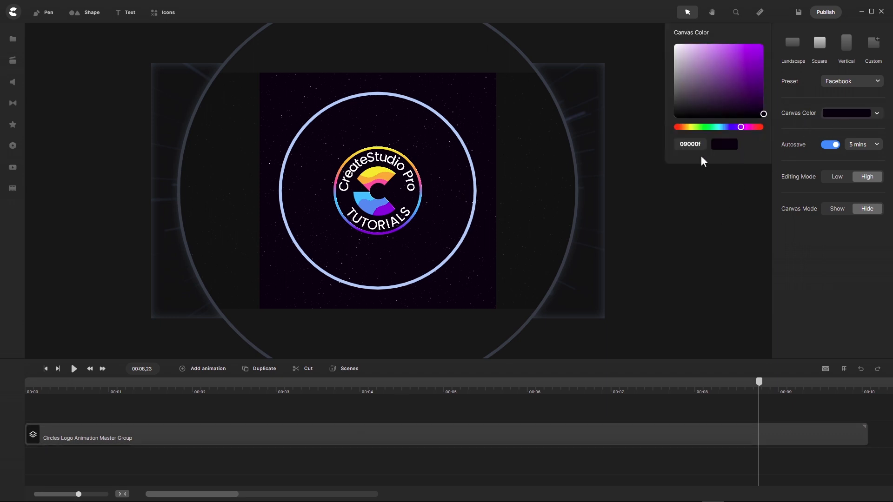
{"action": "left_click_drag", "start_coordinate": [703, 144], "coordinate": [662, 143]}
{"action": "double_click", "coordinate": [277, 432]}
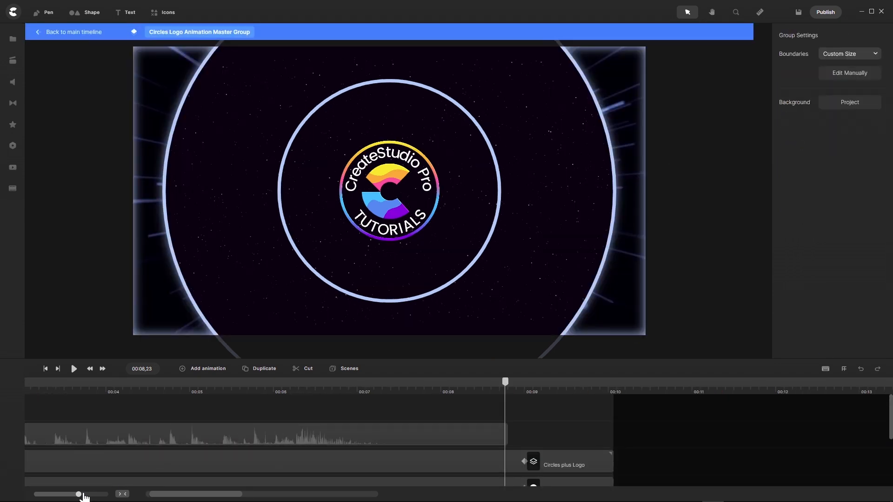
{"action": "mouse_move", "coordinate": [77, 493]}
{"action": "left_mouse_down"}
{"action": "mouse_move", "coordinate": [56, 498]}
{"action": "mouse_move", "coordinate": [88, 494]}
{"action": "left_mouse_up"}
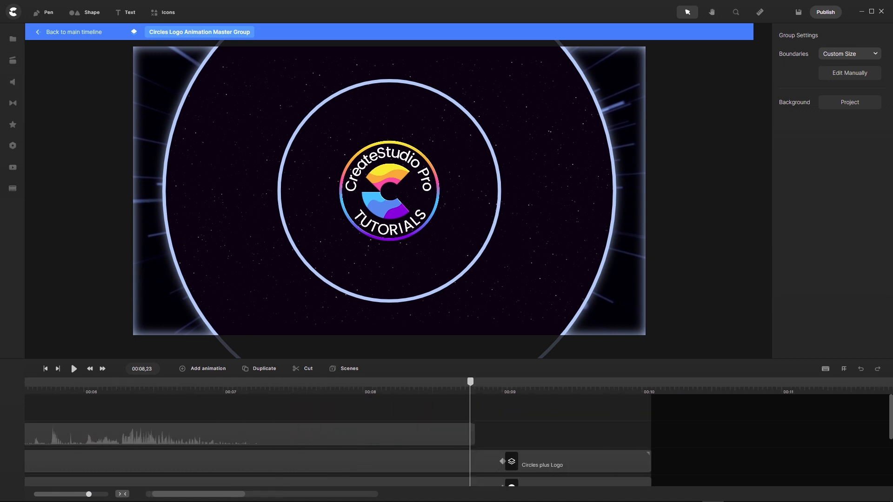
{"action": "left_click_drag", "start_coordinate": [185, 496], "coordinate": [171, 497]}
{"action": "scroll", "coordinate": [198, 412], "scroll_direction": "down", "scroll_amount": 4}
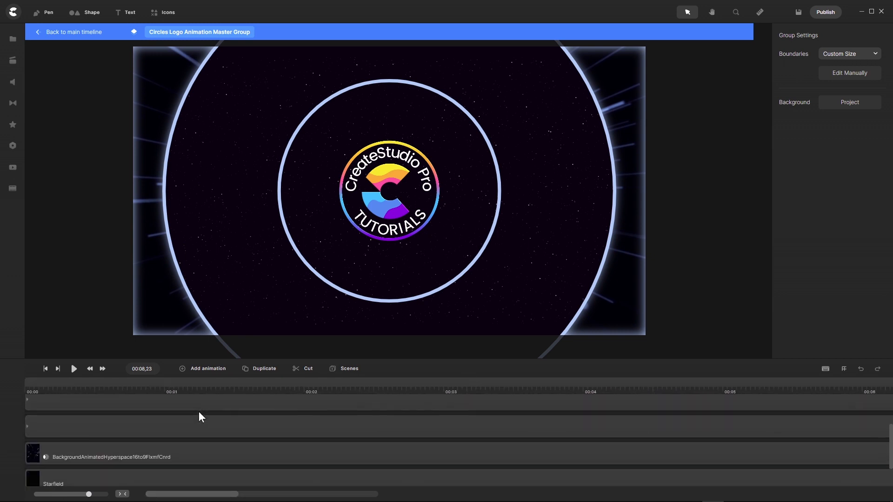
- Add a rectangle shape inside the master group and fit it to the group's full frame
{"action": "left_click", "coordinate": [73, 14]}
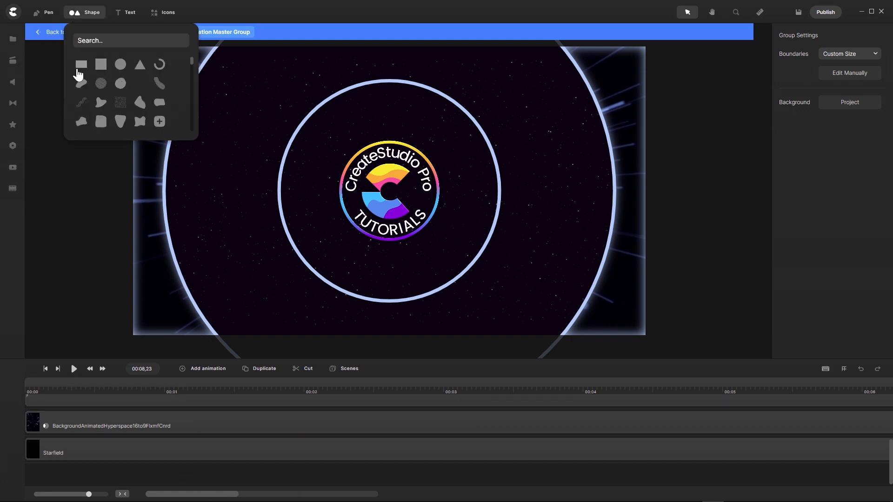
{"action": "left_click", "coordinate": [81, 66]}
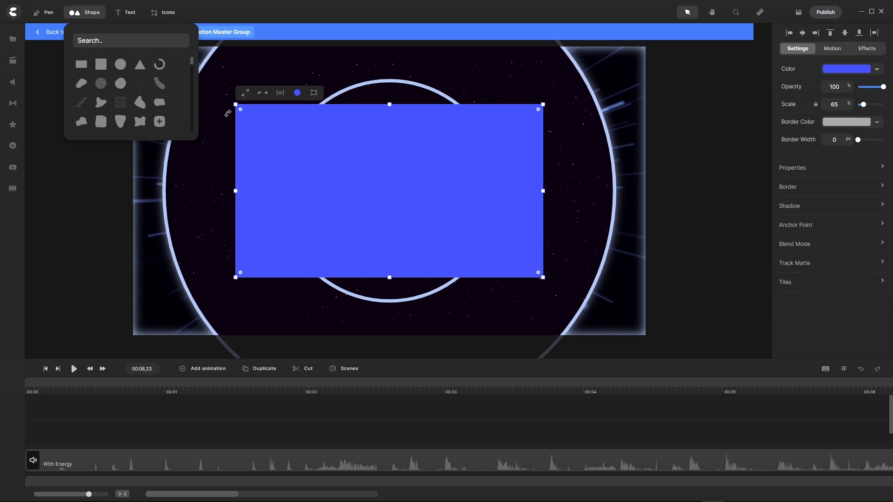
{"action": "left_click", "coordinate": [245, 92]}
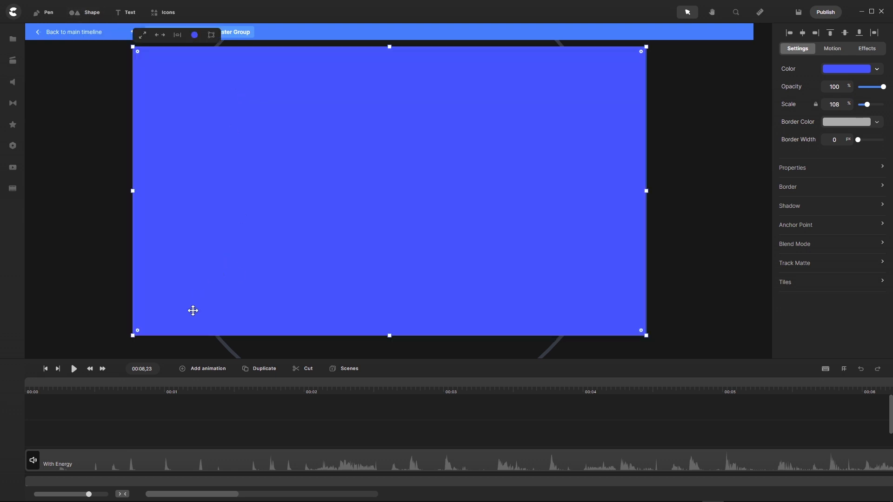
- Place the rectangle on the track below the Starfield clip, starting at 00:00, and extend it to the group's end at 00:10
{"action": "right_click", "coordinate": [189, 433]}
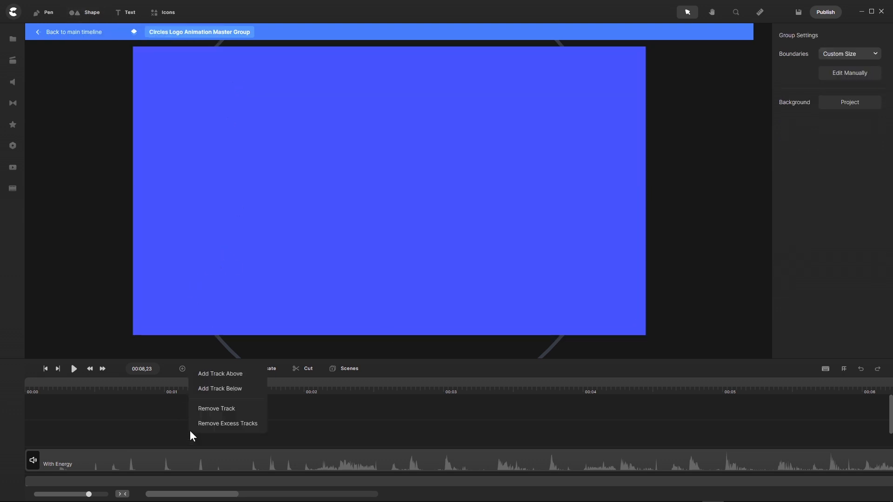
{"action": "left_click", "coordinate": [193, 428]}
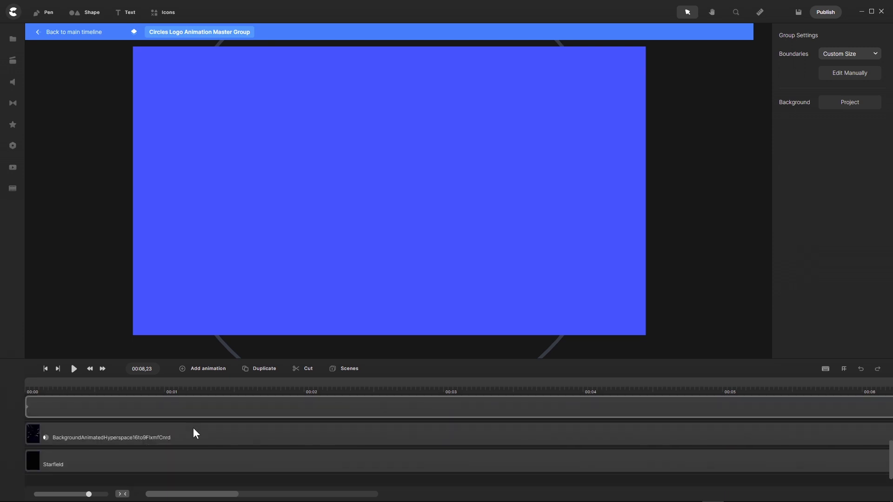
{"action": "left_click", "coordinate": [122, 493]}
{"action": "left_click_drag", "start_coordinate": [805, 419], "coordinate": [76, 481]}
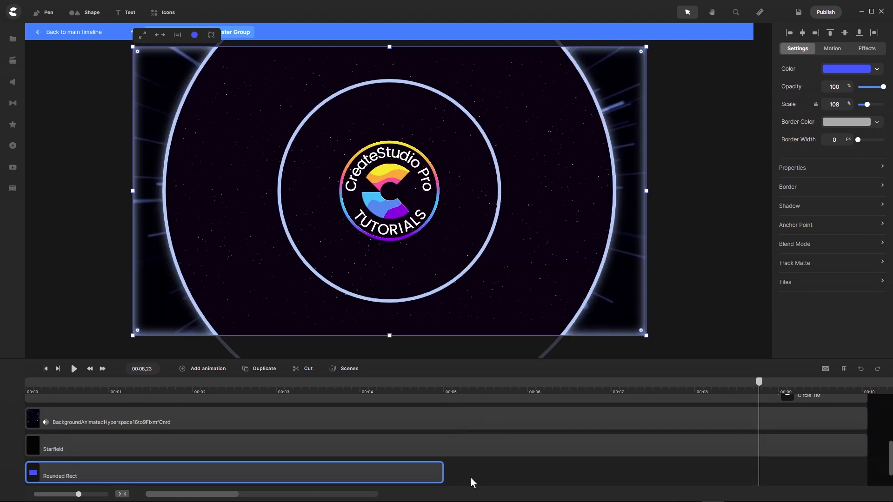
{"action": "left_click_drag", "start_coordinate": [442, 474], "coordinate": [866, 478]}
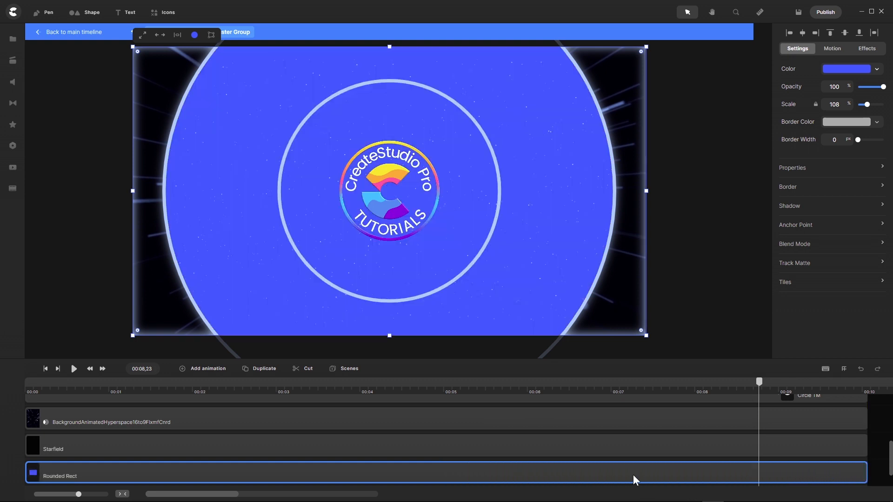
- Set the rectangle's fill color to 09000f and return to the main timeline
{"action": "left_click", "coordinate": [875, 72]}
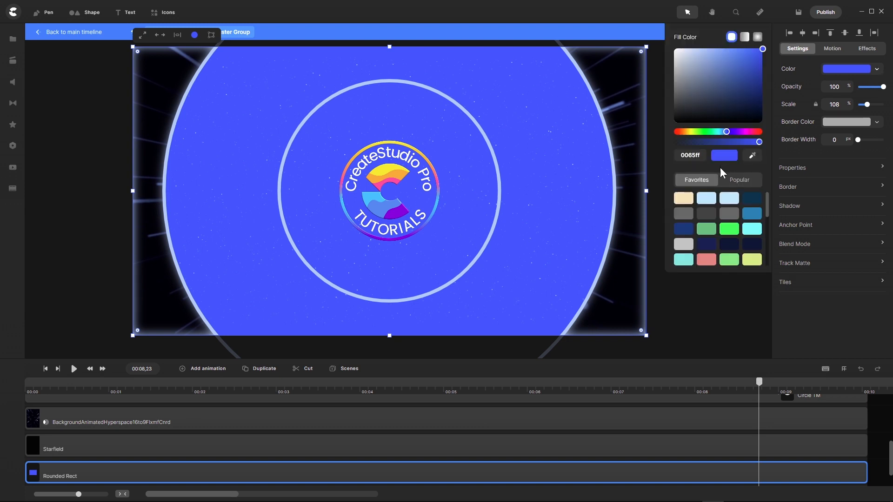
{"action": "double_click", "coordinate": [692, 156]}
{"action": "type", "text": "09000f"}
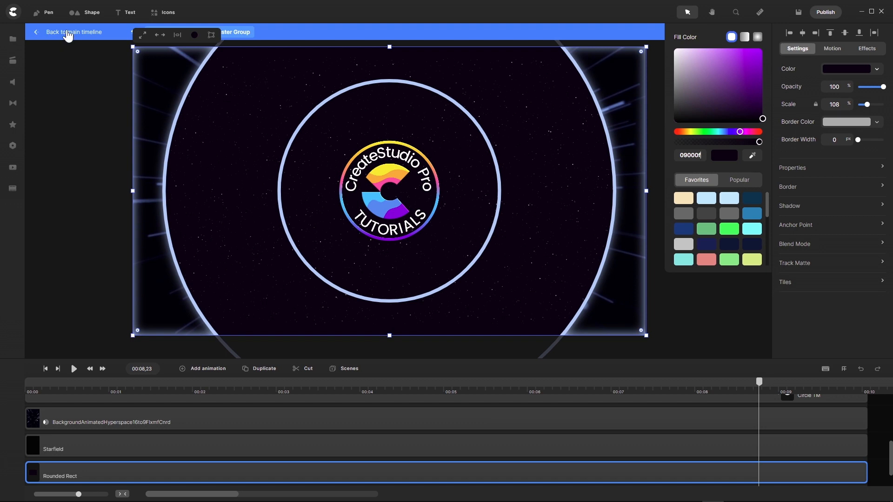
{"action": "left_click", "coordinate": [68, 35]}
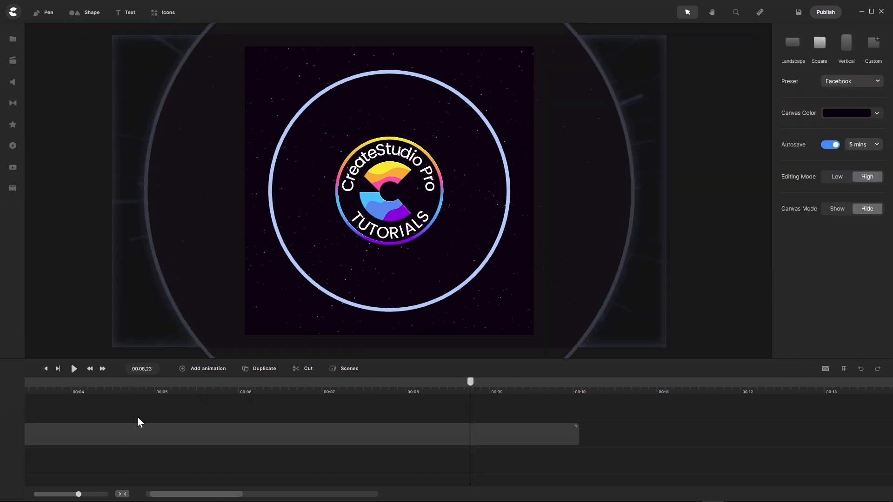
{"action": "mouse_move", "coordinate": [157, 497]}
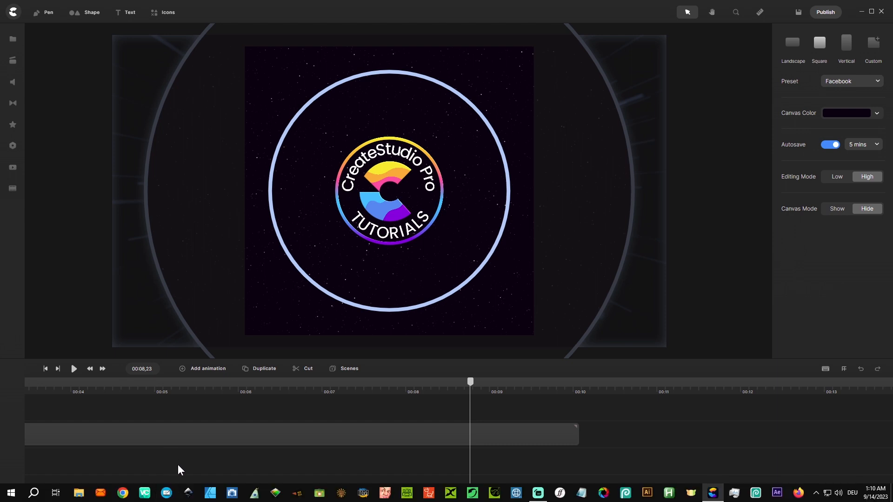
{"action": "left_click_drag", "start_coordinate": [149, 494], "coordinate": [139, 496]}
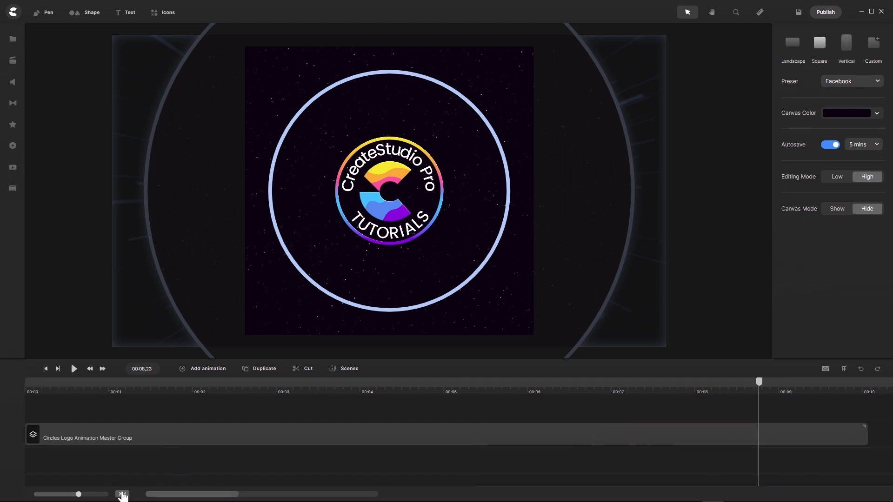
- Add the Rounded Rect to the master group's Easy Edit Properties and label it Background Shape
{"action": "left_click", "coordinate": [45, 369]}
{"action": "left_click", "coordinate": [117, 437]}
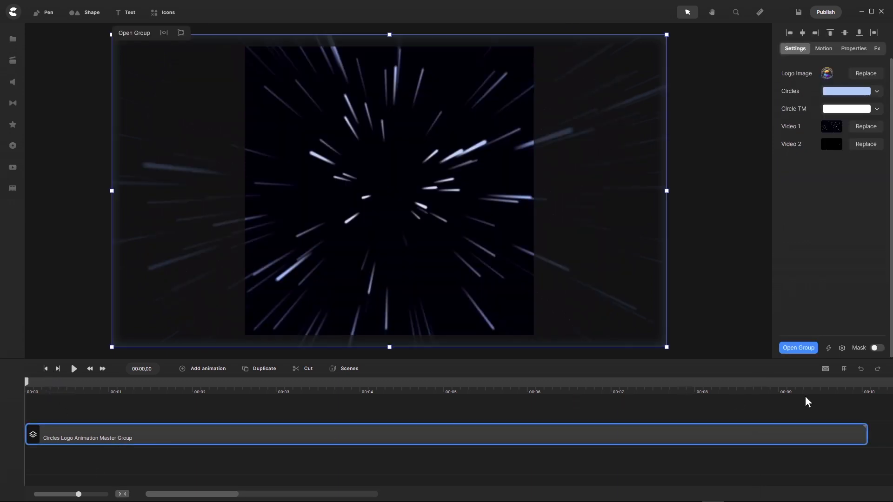
{"action": "left_click", "coordinate": [842, 349]}
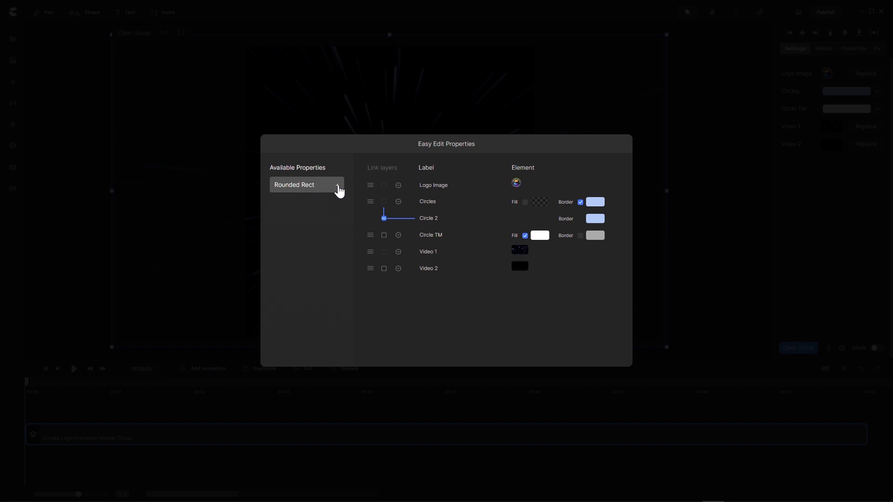
{"action": "left_click", "coordinate": [338, 186]}
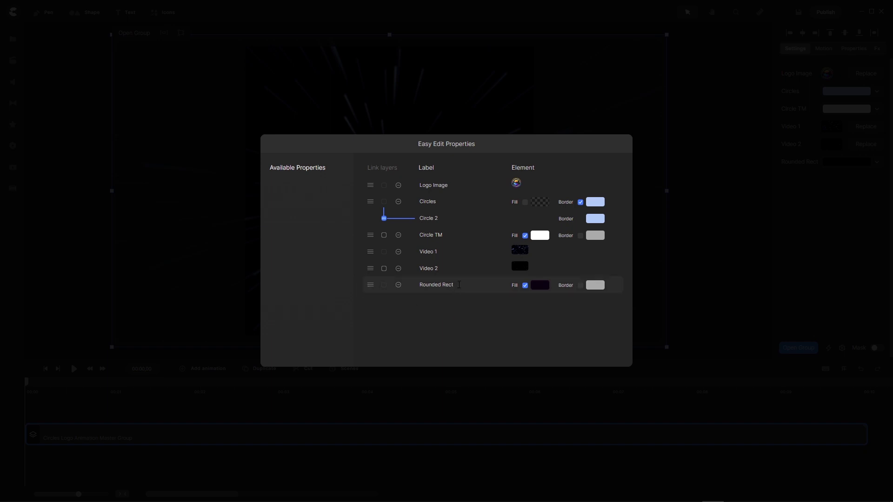
{"action": "left_click_drag", "start_coordinate": [459, 284], "coordinate": [413, 292]}
{"action": "type", "text": "Background Shape"}
{"action": "left_click", "coordinate": [740, 277]}
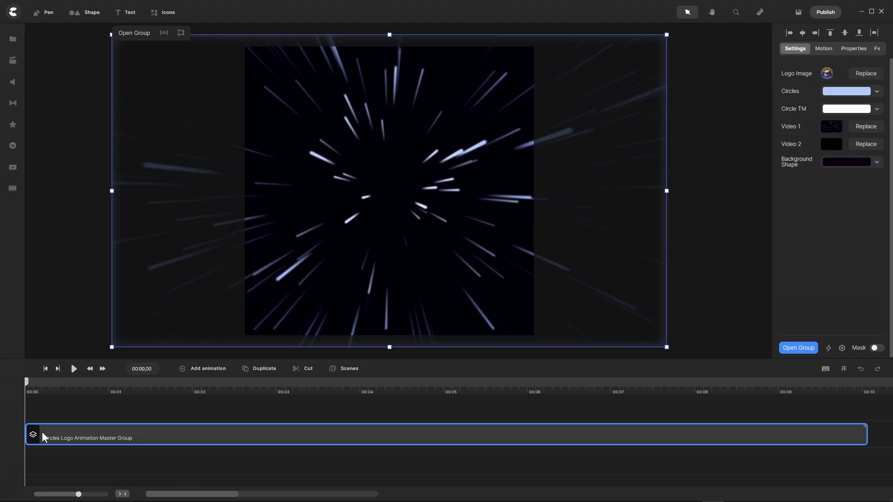
- Delete the outdated Cicles Logo Master Group scene from the saved scenes
{"action": "left_click", "coordinate": [62, 406]}
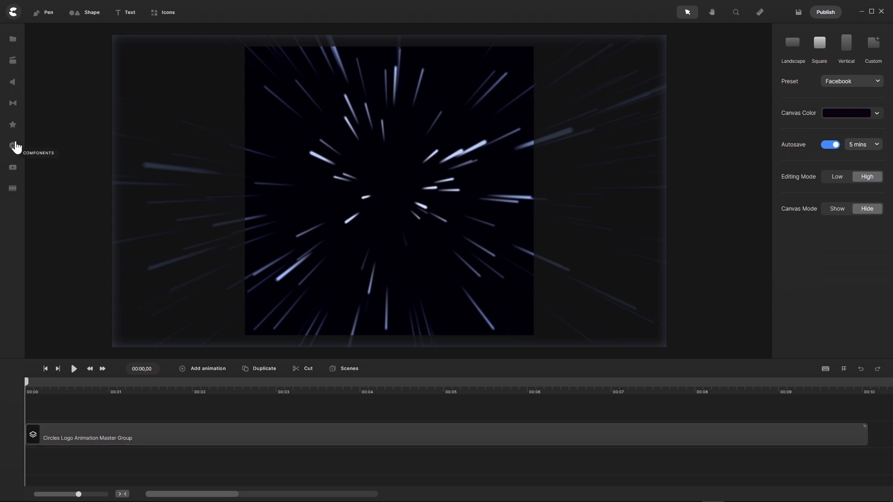
{"action": "left_click", "coordinate": [16, 173]}
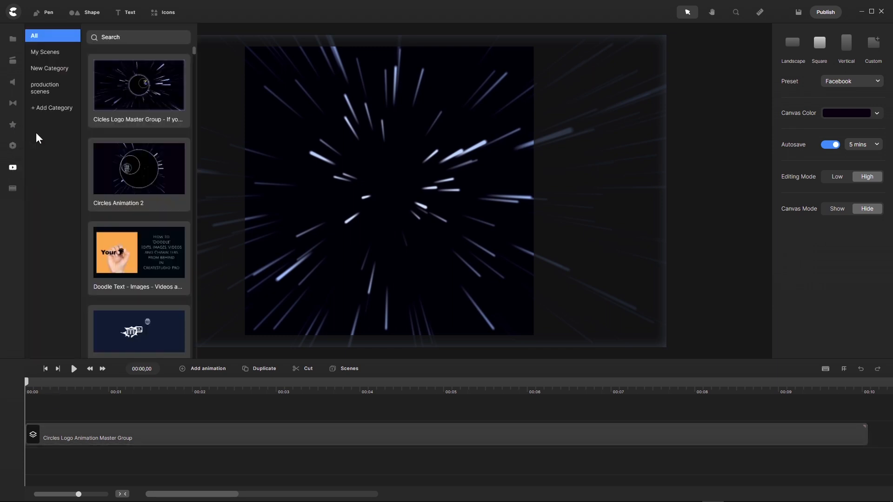
{"action": "right_click", "coordinate": [124, 86]}
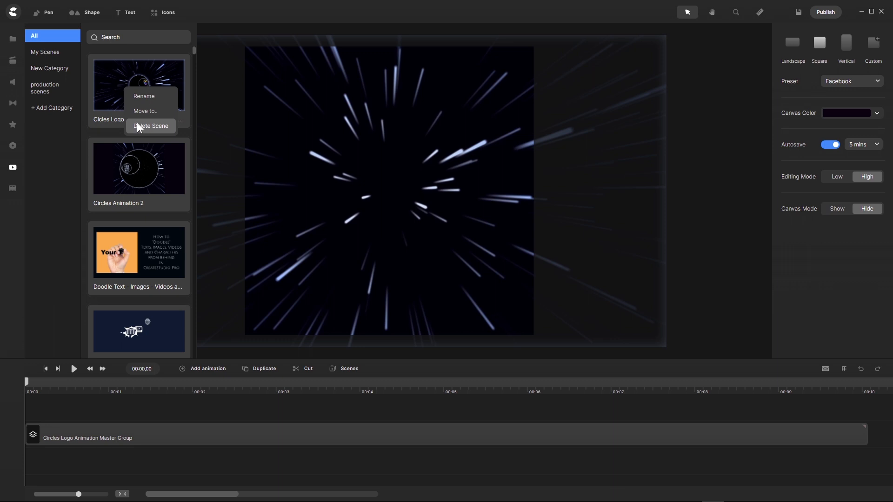
{"action": "left_click", "coordinate": [137, 126]}
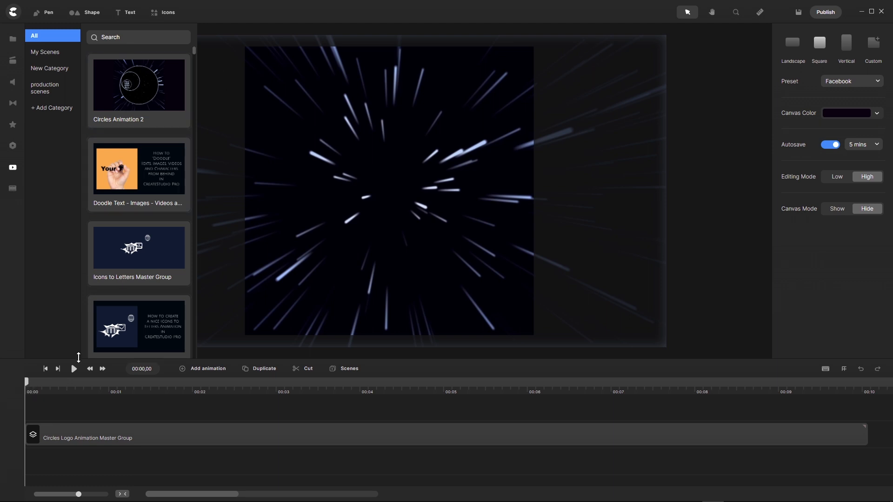
- Set the playhead to 00:04,11, save the Circles Logo Animation Master Group to My Scenes, and close the scene library
{"action": "left_click_drag", "start_coordinate": [29, 386], "coordinate": [397, 399]}
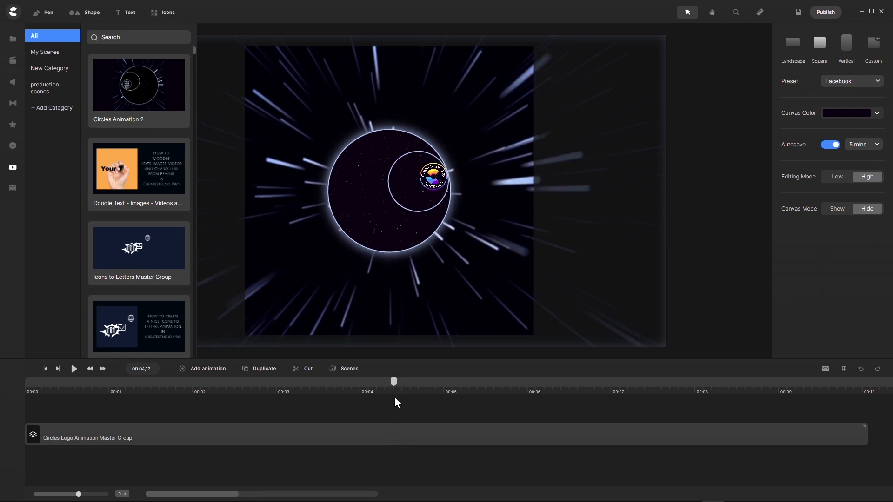
{"action": "left_click_drag", "start_coordinate": [394, 397], "coordinate": [393, 397]}
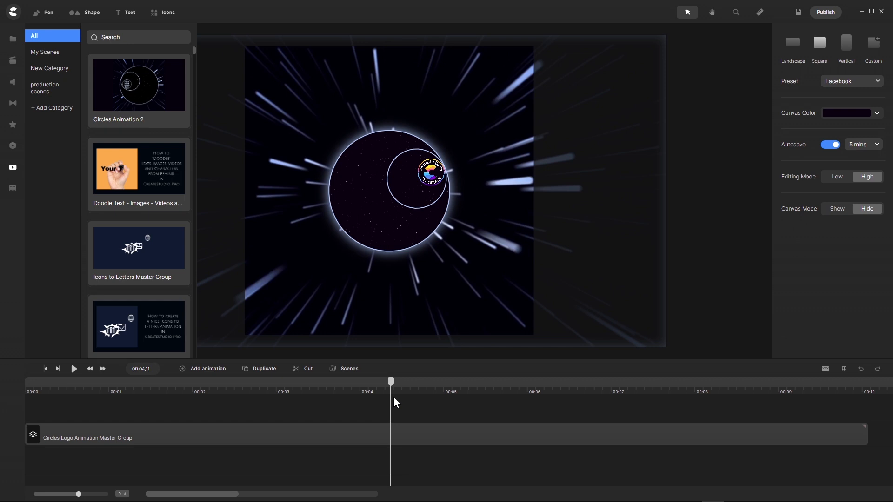
{"action": "left_click", "coordinate": [374, 431]}
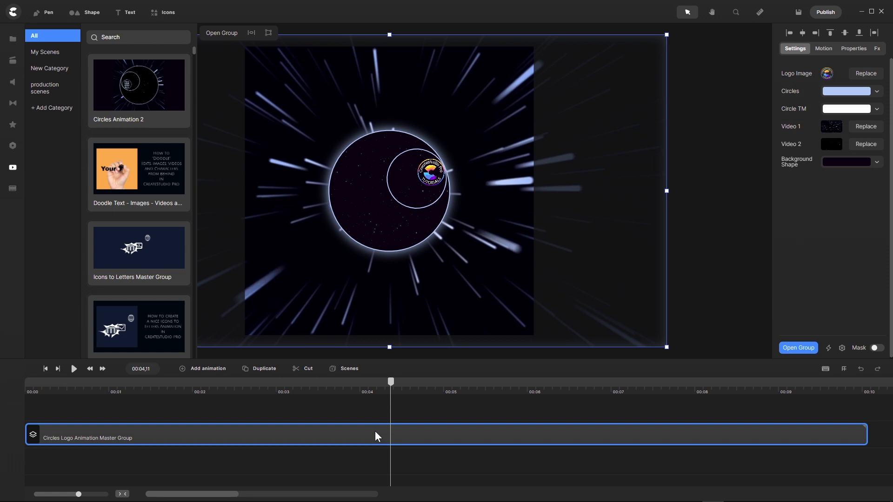
{"action": "right_click", "coordinate": [375, 431]}
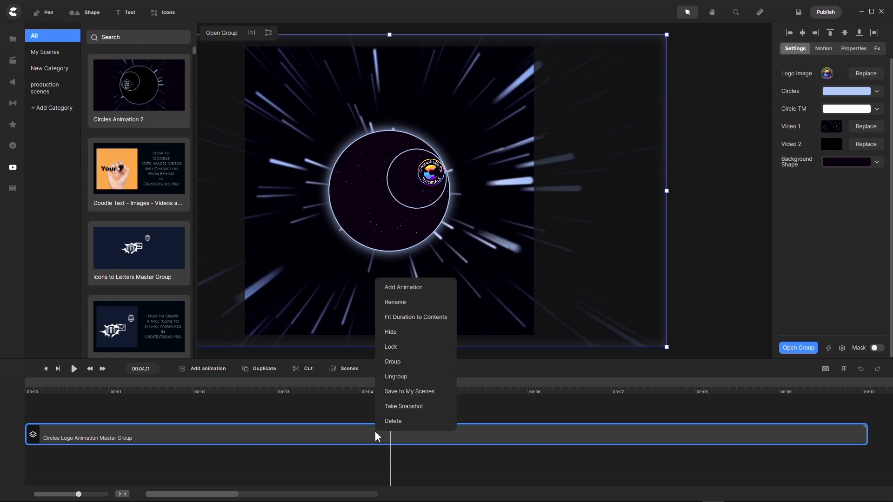
{"action": "left_click", "coordinate": [405, 393]}
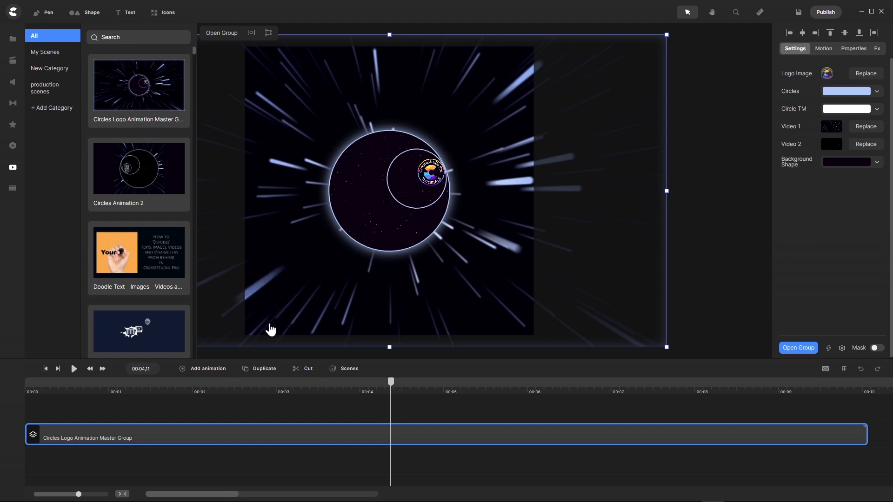
{"action": "left_click", "coordinate": [269, 401]}
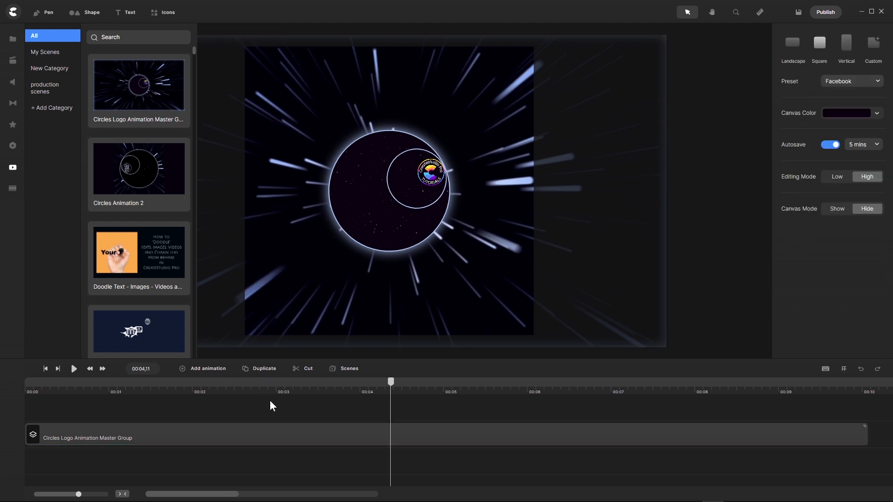
{"action": "left_click", "coordinate": [13, 40]}
{"action": "left_click", "coordinate": [13, 41]}
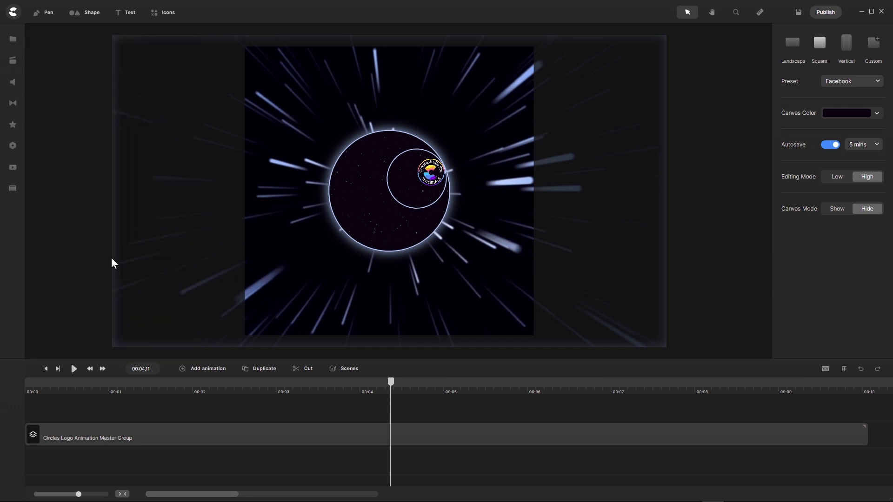
- Play the finished logo animation from the start and pause it at 00:09,25
{"action": "left_click", "coordinate": [45, 368]}
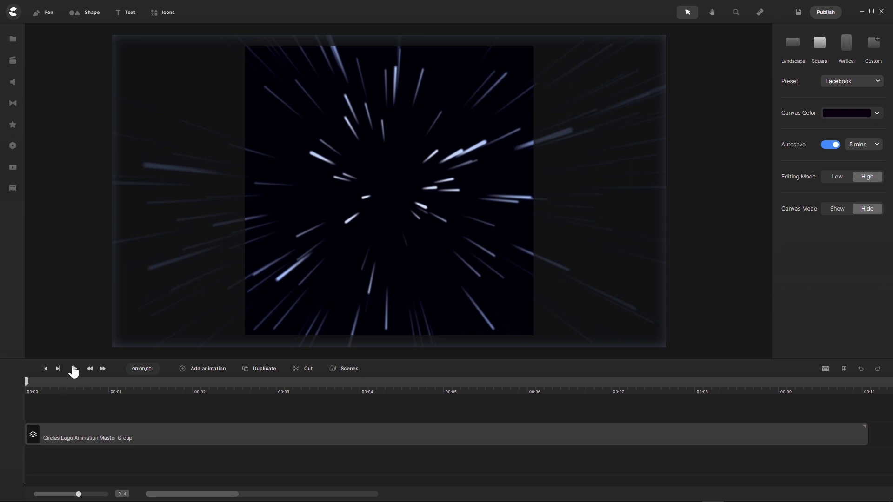
{"action": "left_click", "coordinate": [74, 369]}
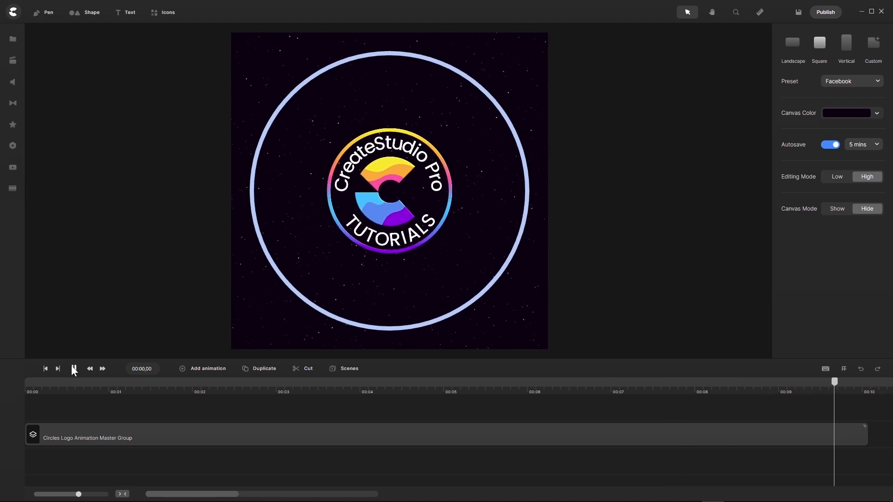
{"action": "left_click", "coordinate": [74, 369]}
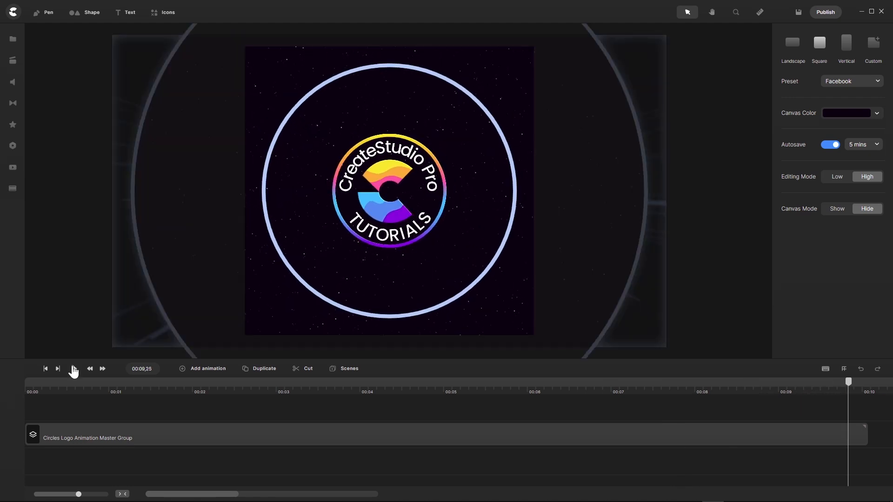